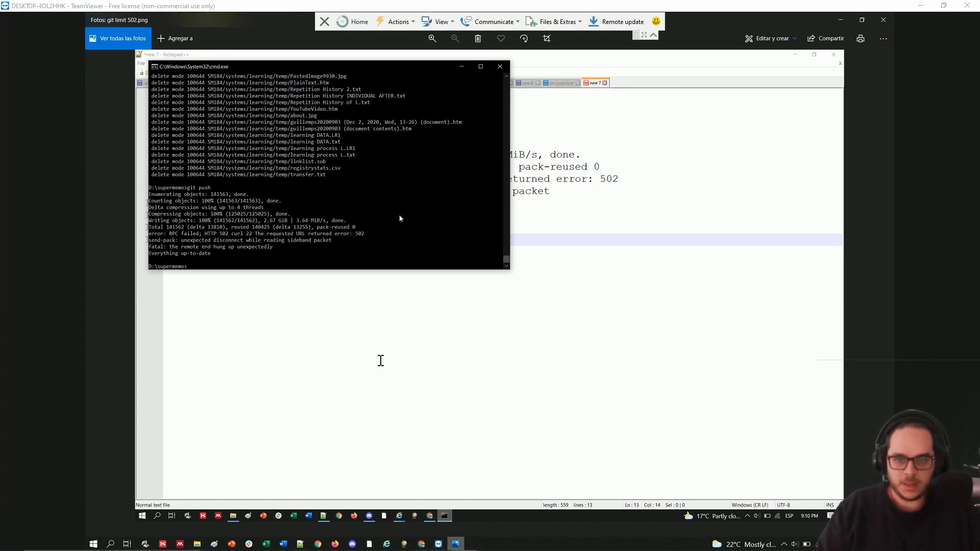
- Close the photo viewer and change the SM4 project's path in GitLab to sm4
click(885, 21)
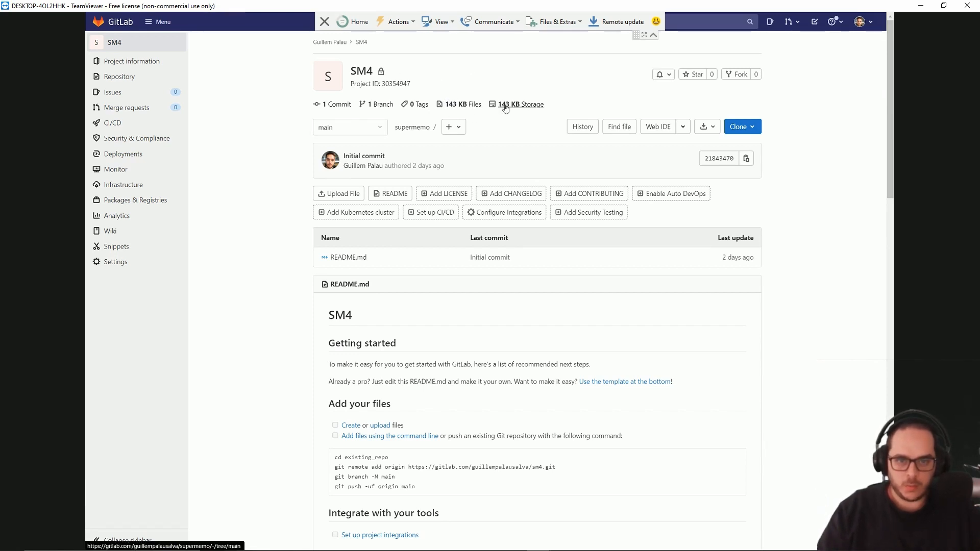
scroll(356, 249, down, 6)
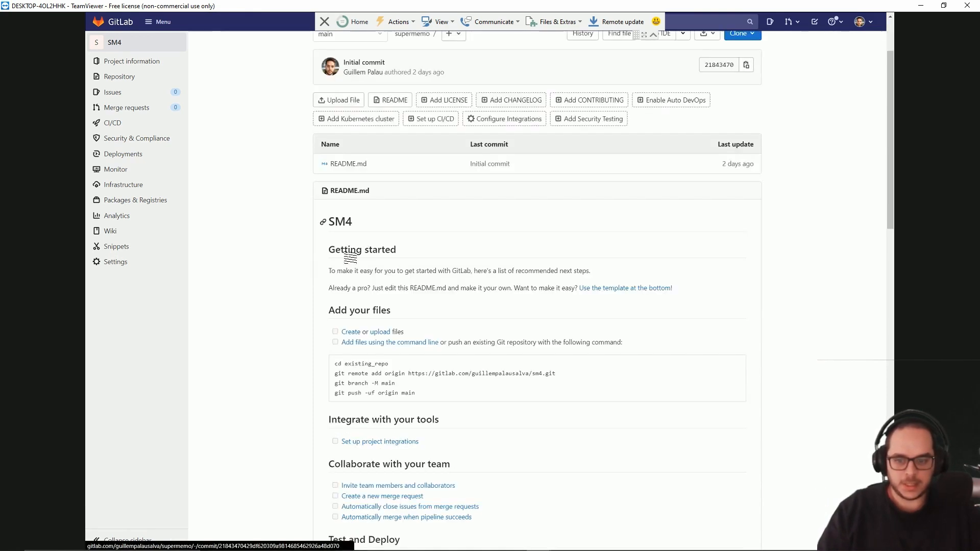
scroll(356, 246, up, 7)
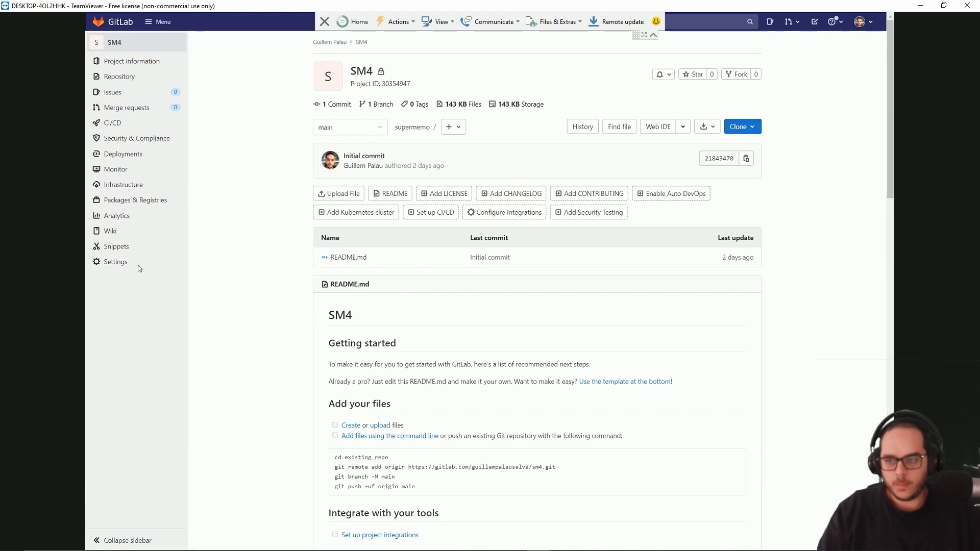
click(174, 269)
double_click(492, 287)
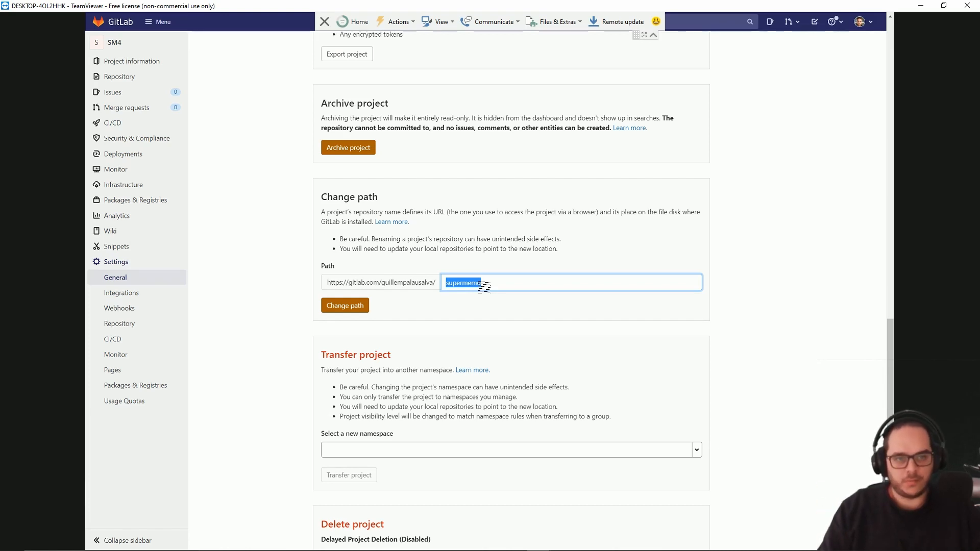
key(BackSpace)
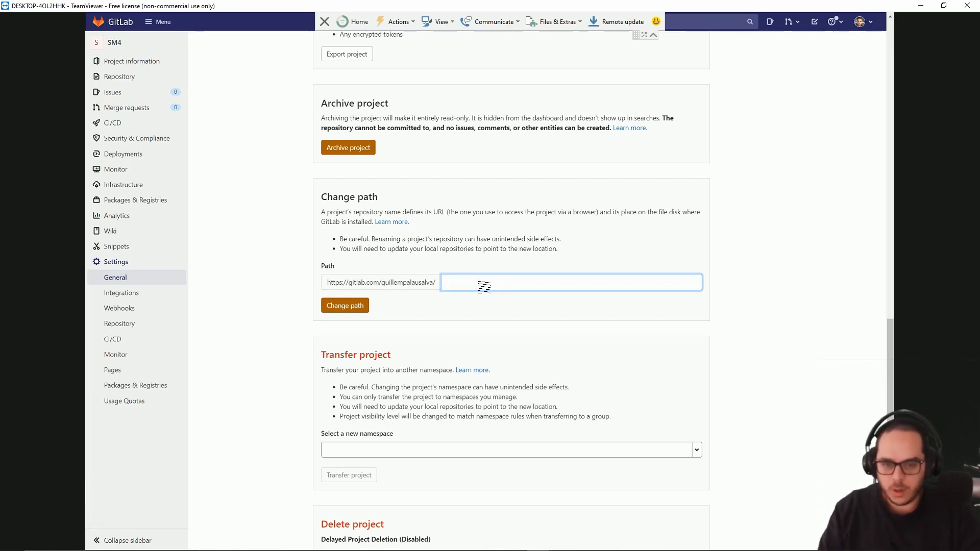
text(sm4)
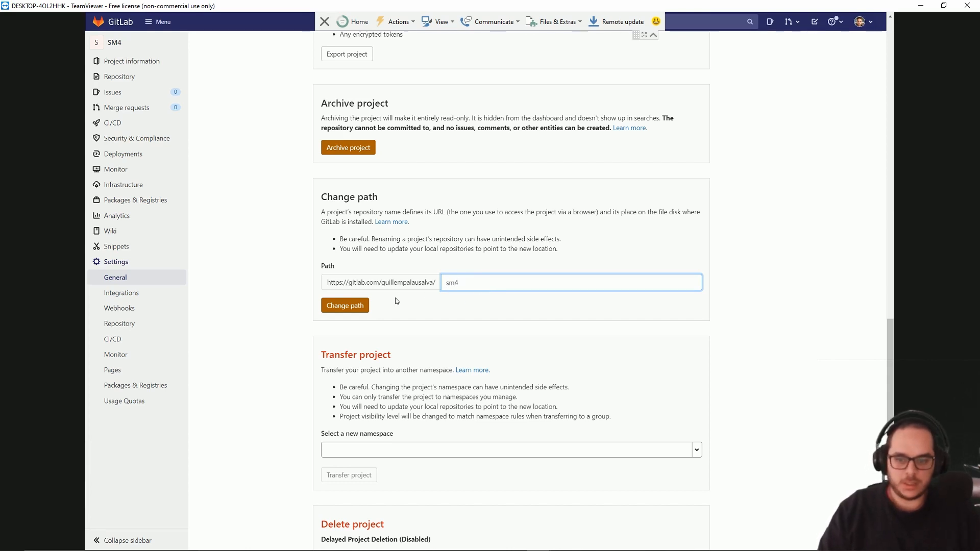
click(351, 305)
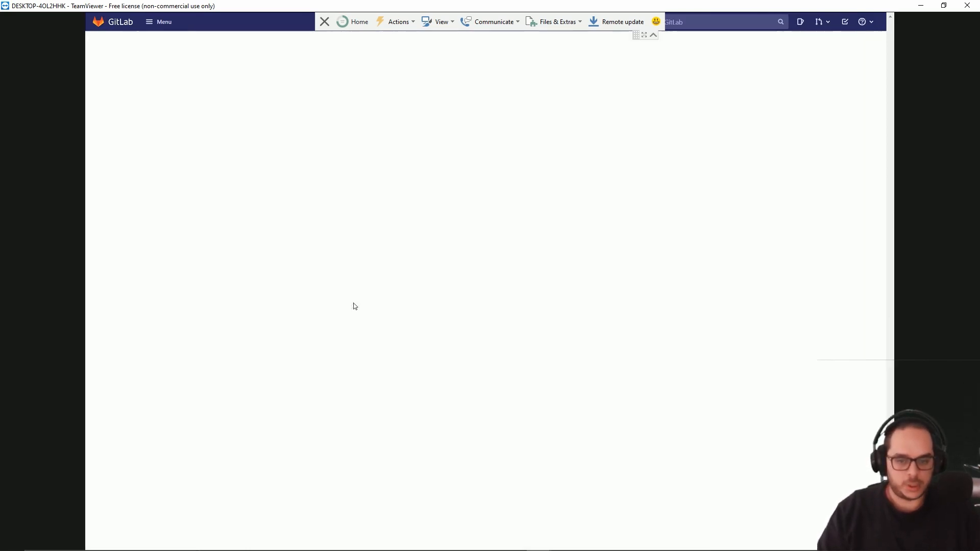
- Return to the GitLab projects list and start creating a new project
click(115, 42)
click(121, 23)
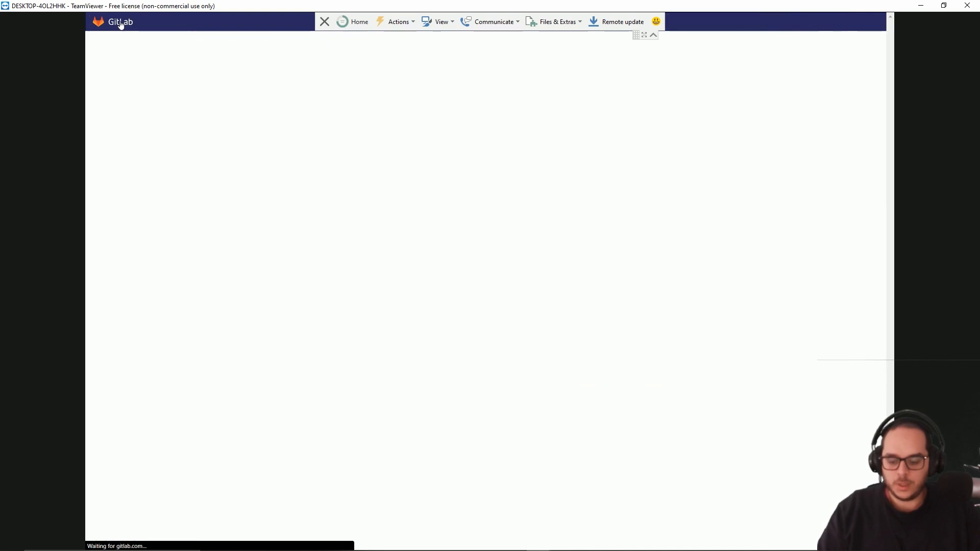
click(754, 137)
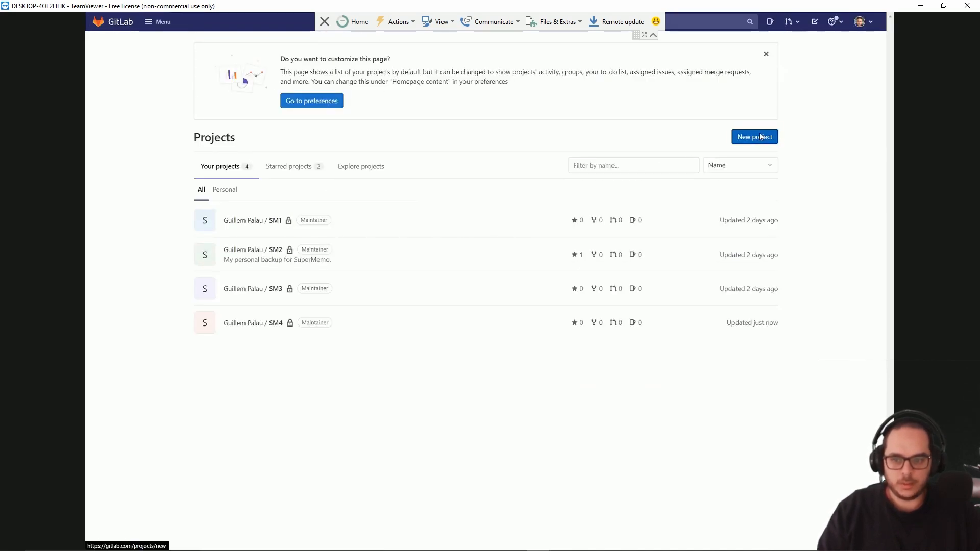
click(368, 305)
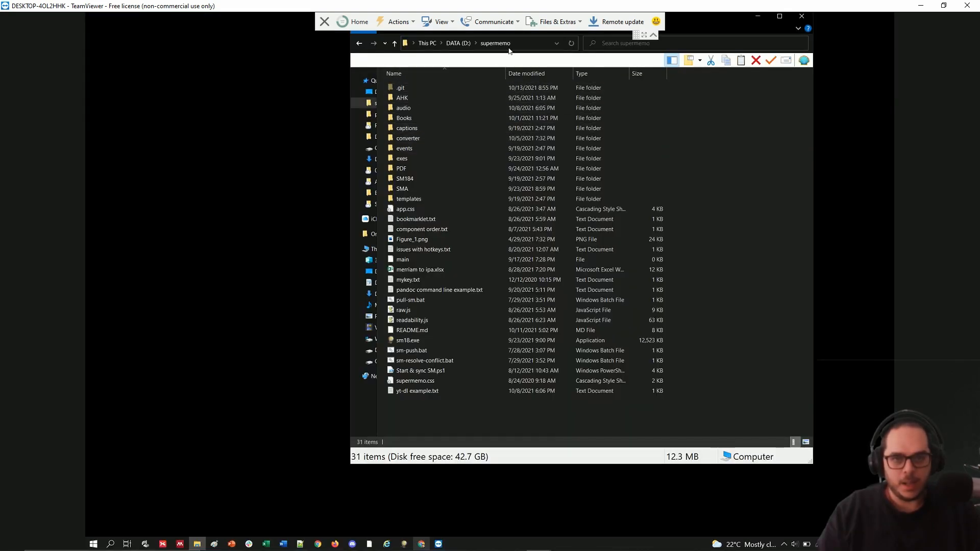
- Clone the supermemo.git repository from GitLab into the root of drive D with git clone
click(412, 88)
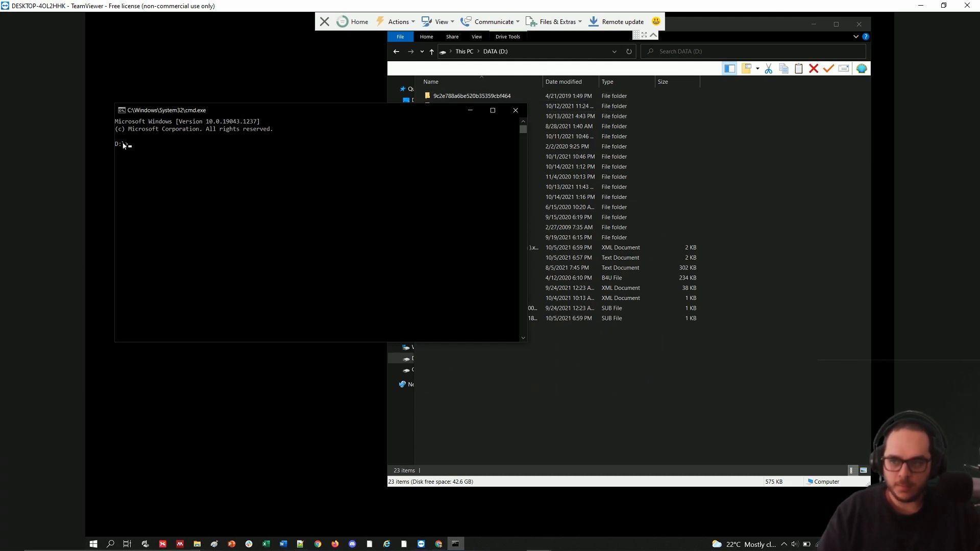
key(alt+Tab)
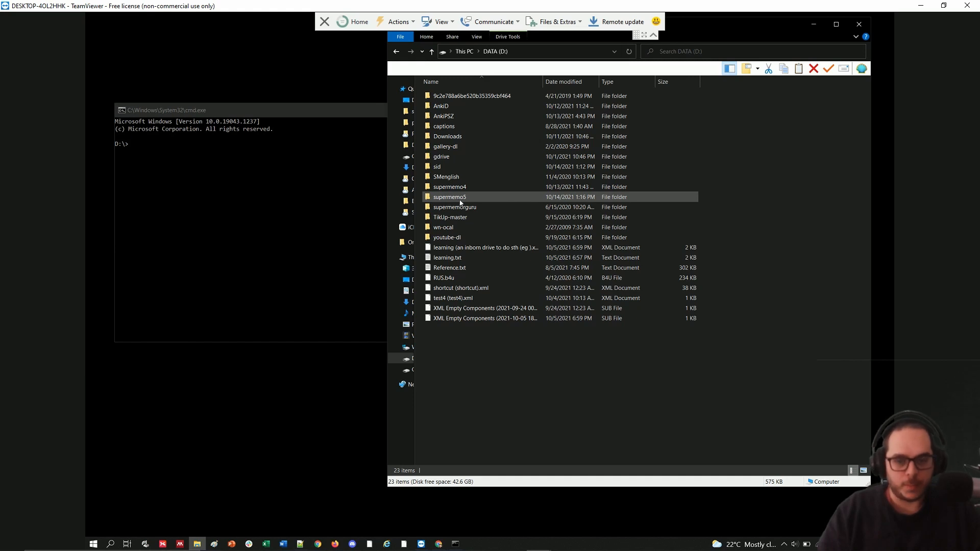
click(203, 172)
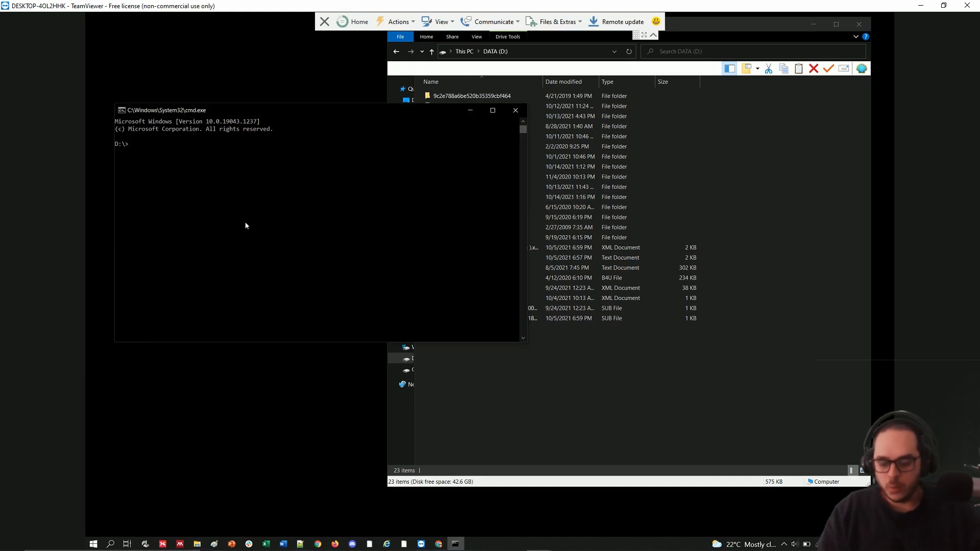
text(git clone)
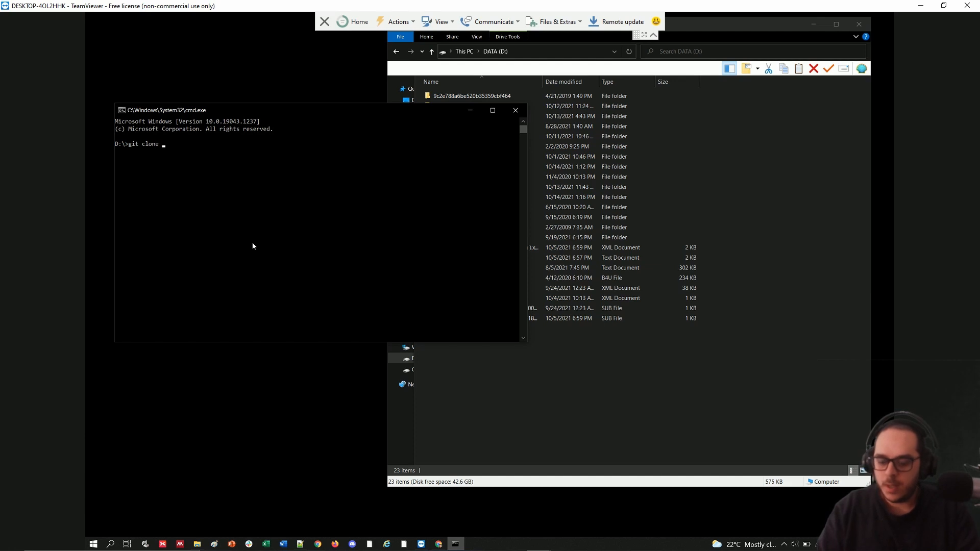
text(https://gitlab.com/guillempalausalva/supermemo.git)
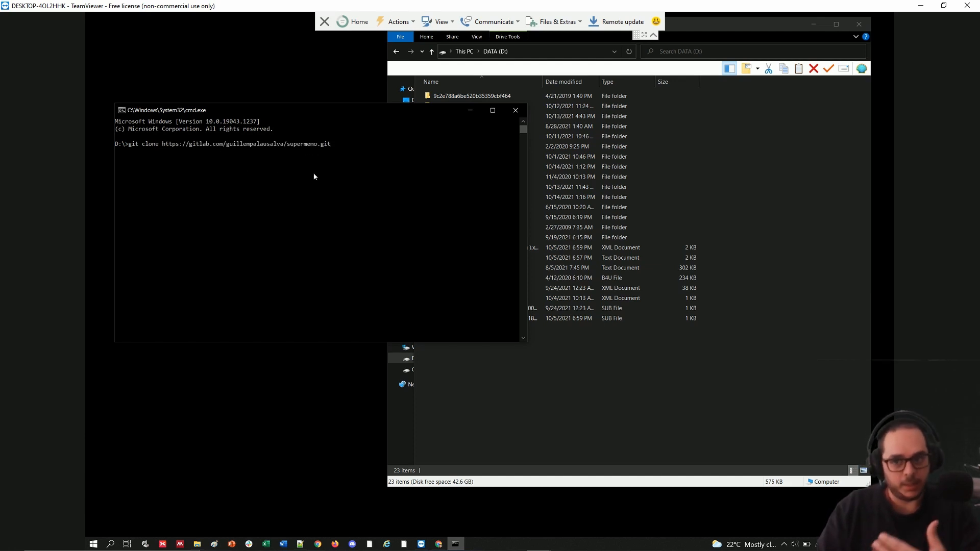
key(Return)
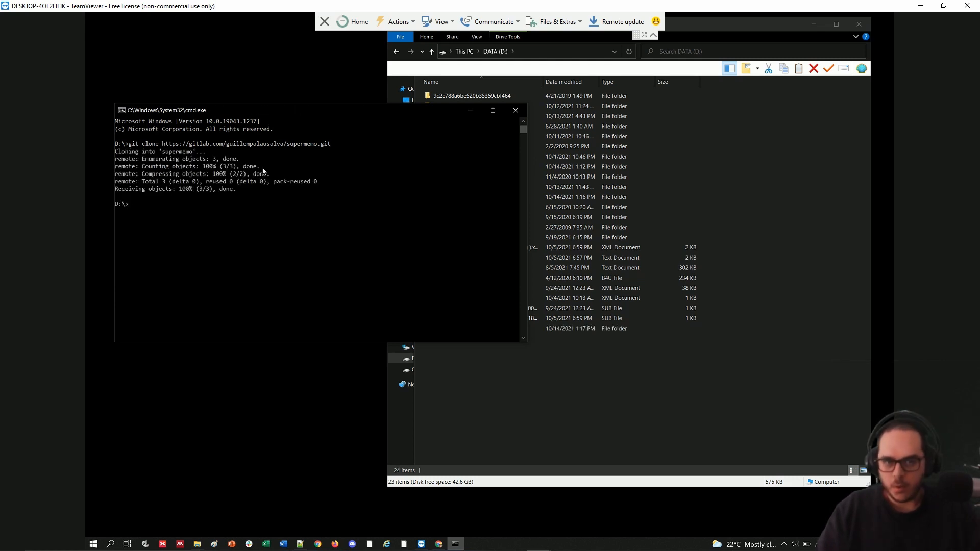
- Check the contents of the newly cloned supermemo folder and return to the root of drive D
click(540, 407)
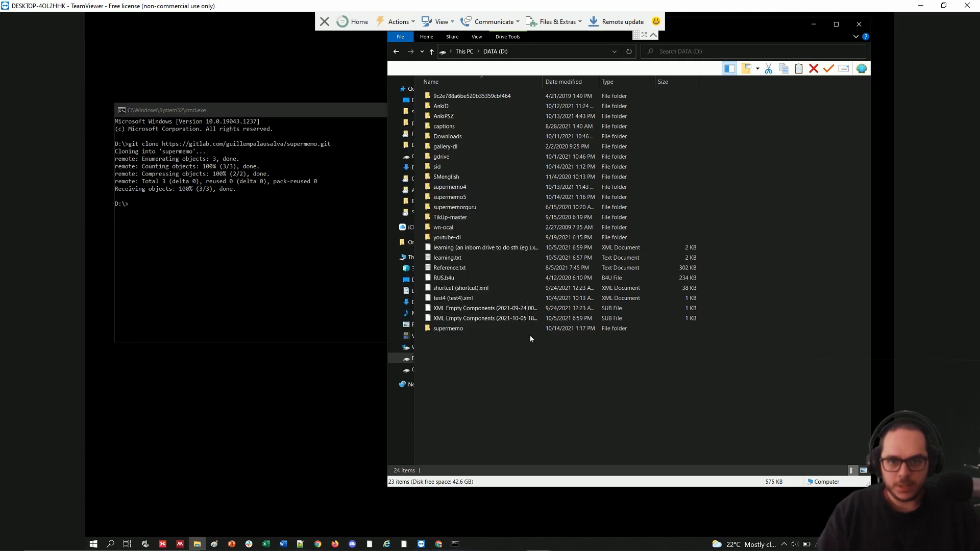
click(464, 199)
key(F5)
double_click(462, 190)
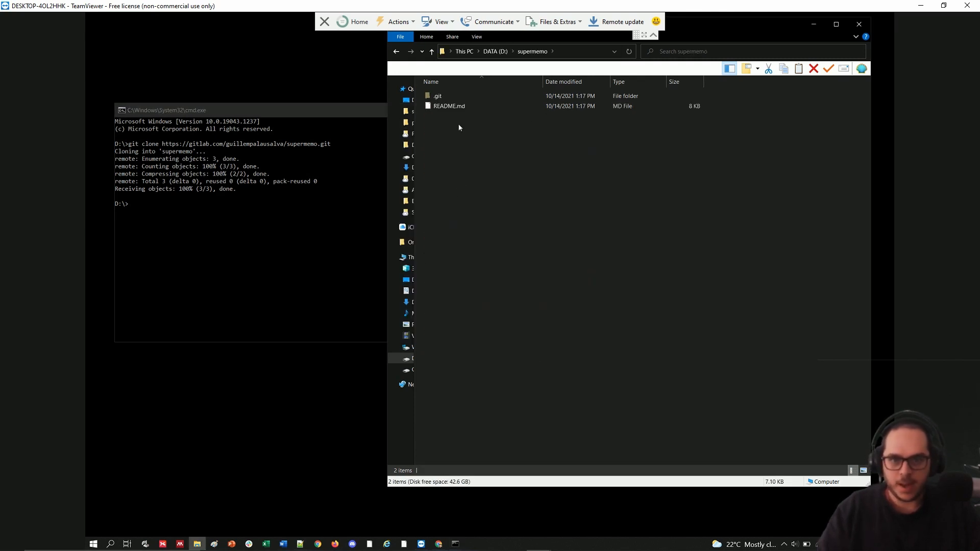
click(451, 99)
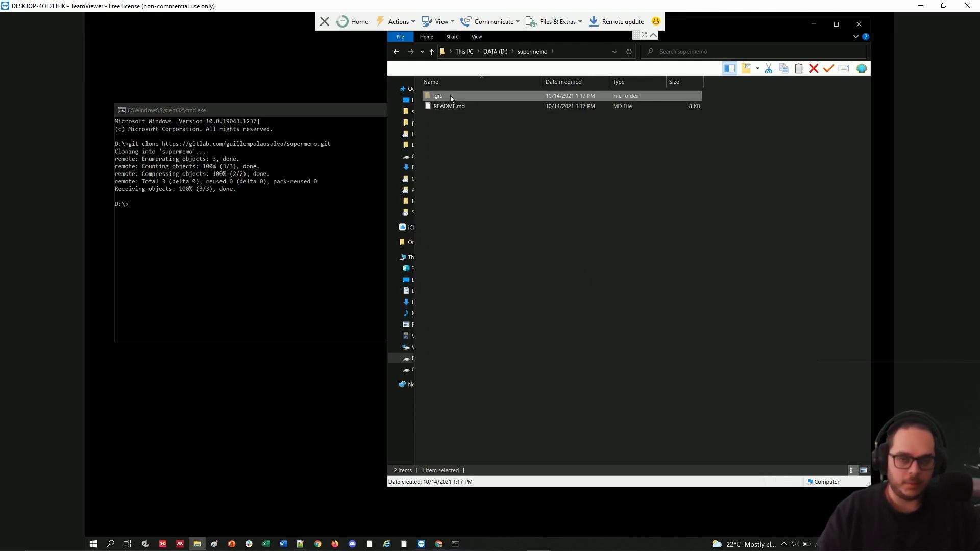
click(466, 119)
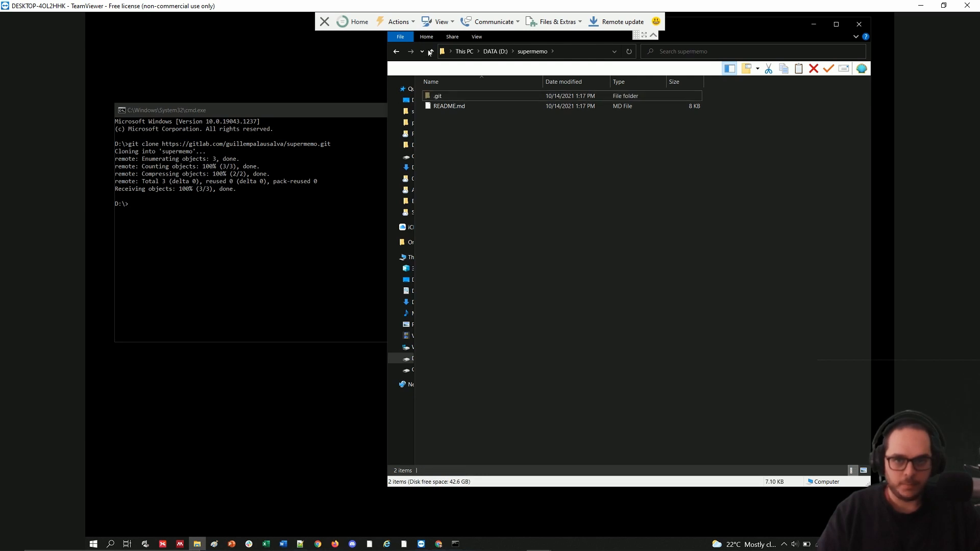
click(430, 52)
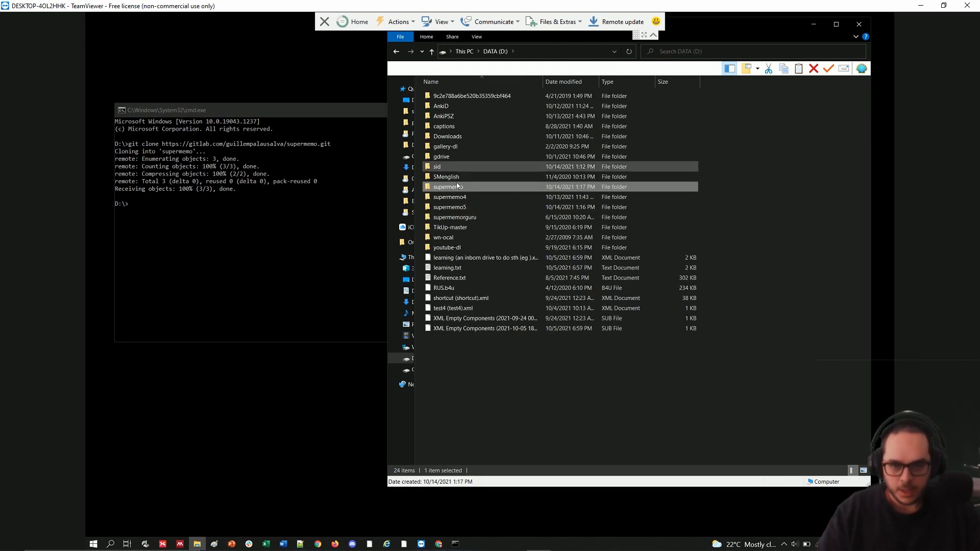
- Move everything in supermemo5 except .git, README.md and SM184 into the cloned supermemo folder
double_click(468, 209)
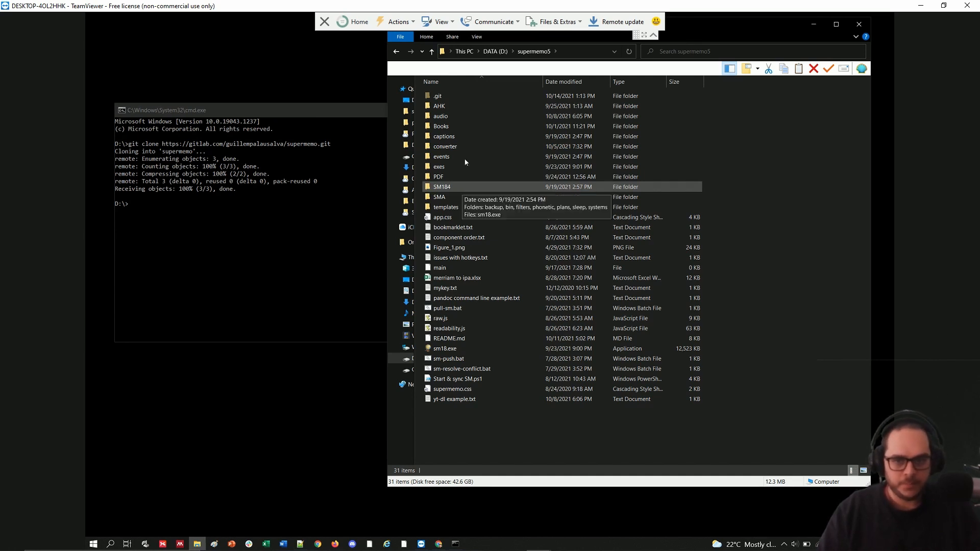
key(ctrl+a)
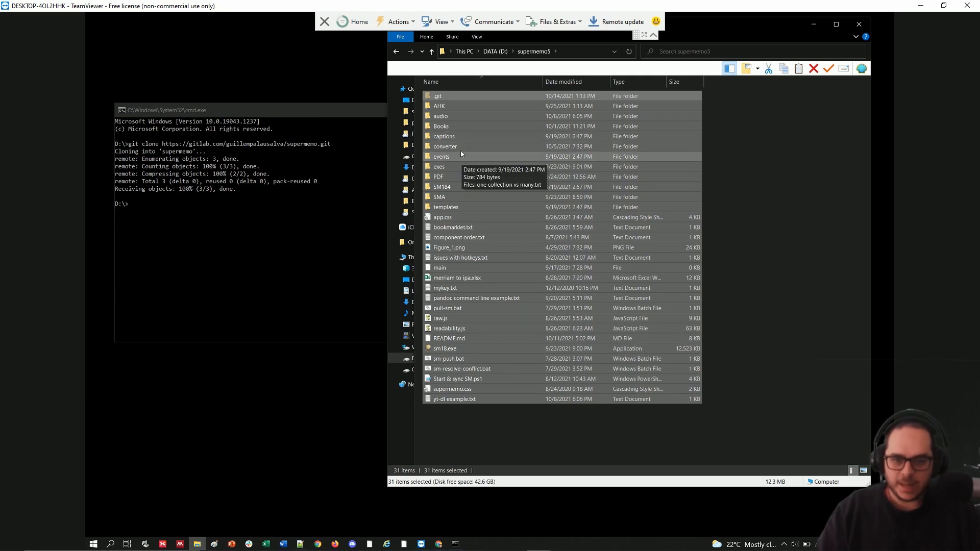
ctrl+click(445, 97)
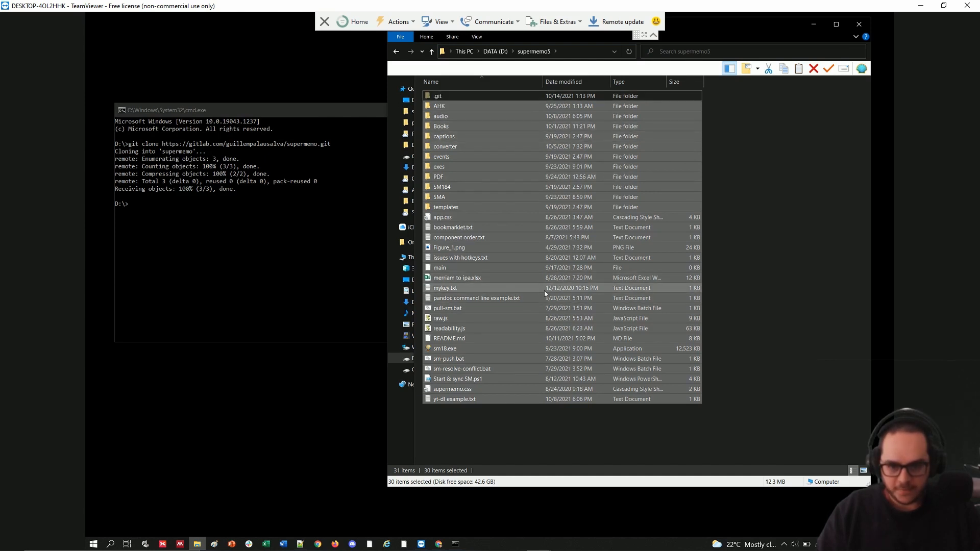
ctrl+click(448, 340)
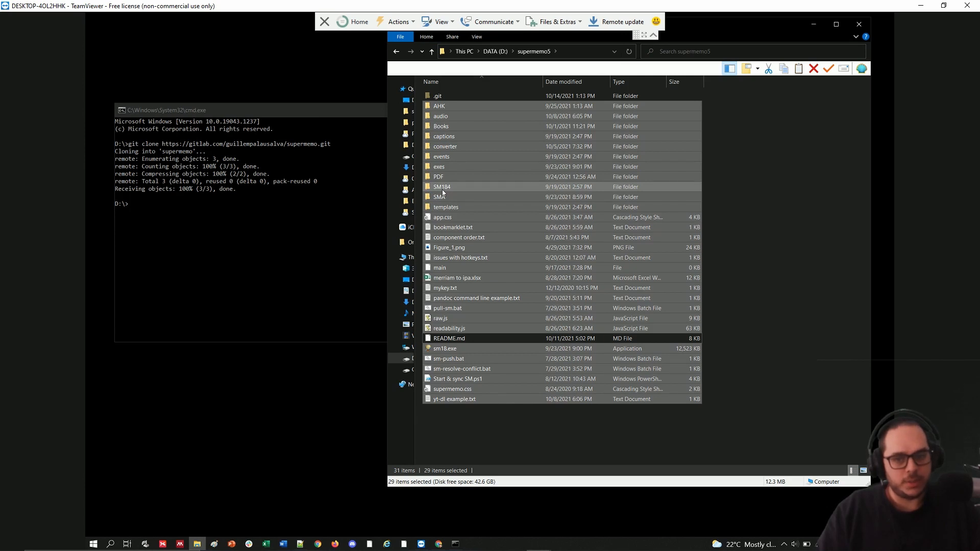
ctrl+click(442, 189)
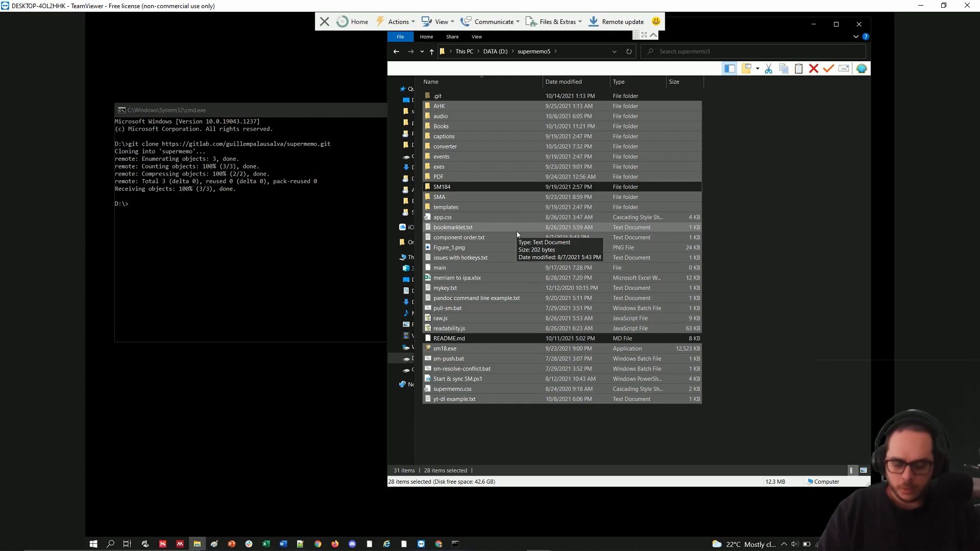
key(alt+Up)
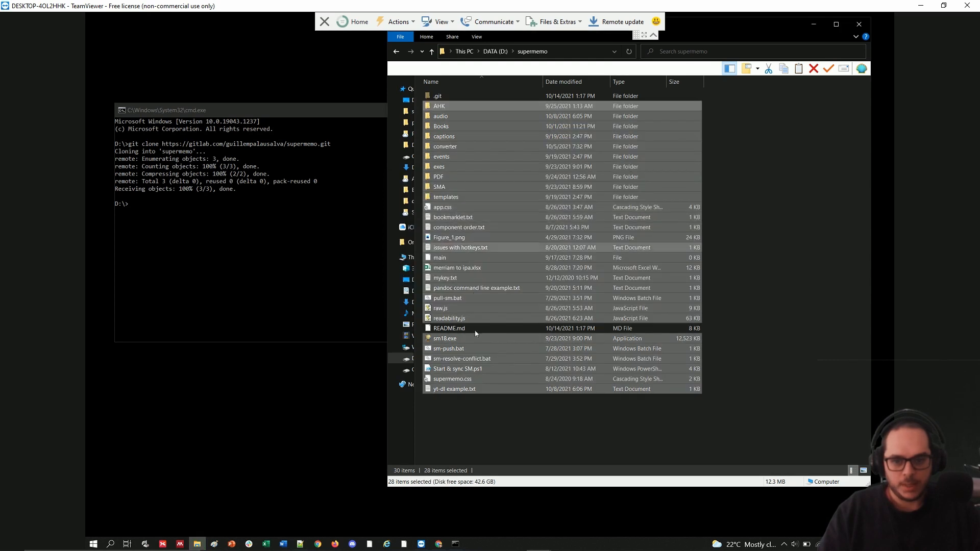
click(483, 436)
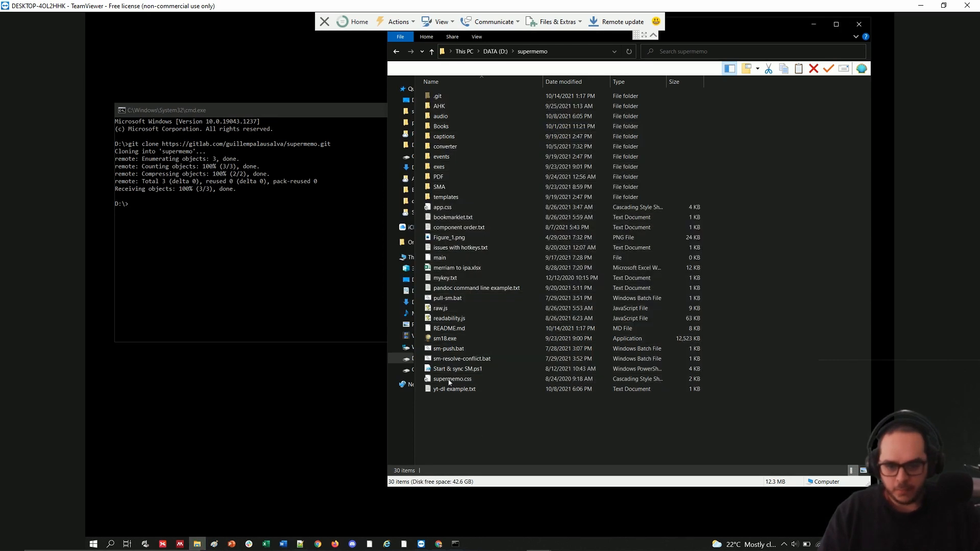
- Stage and commit all files in the supermemo repository with the message "Update" using the sm-push.bat command, and push the commit
double_click(444, 349)
right_click(443, 351)
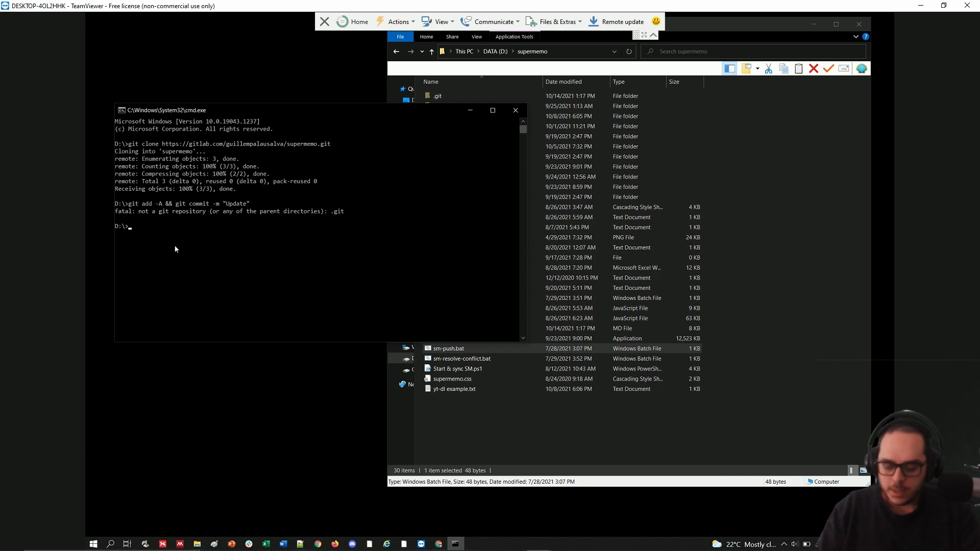
text(cd supermemo)
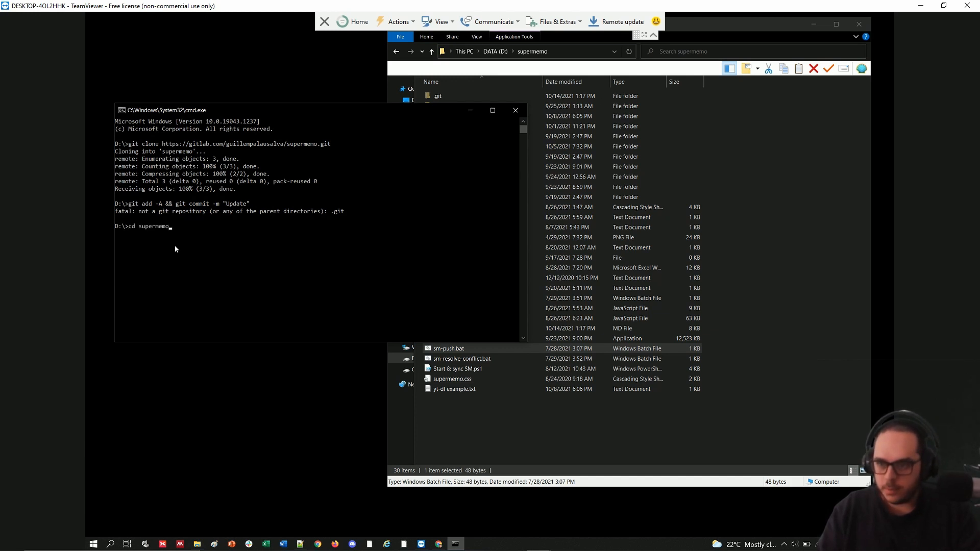
key(Return)
key(Up)
key(Up)
key(Return)
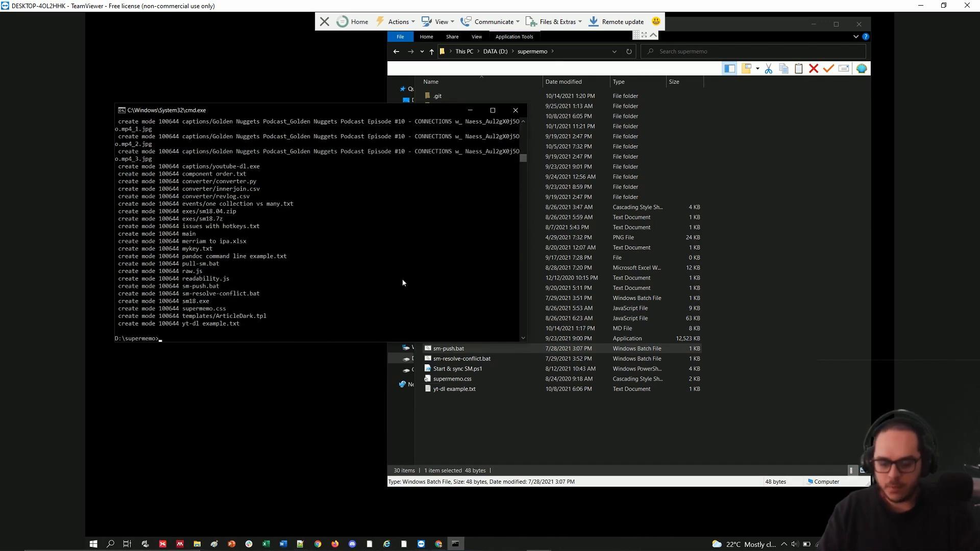
text(git push)
key(Return)
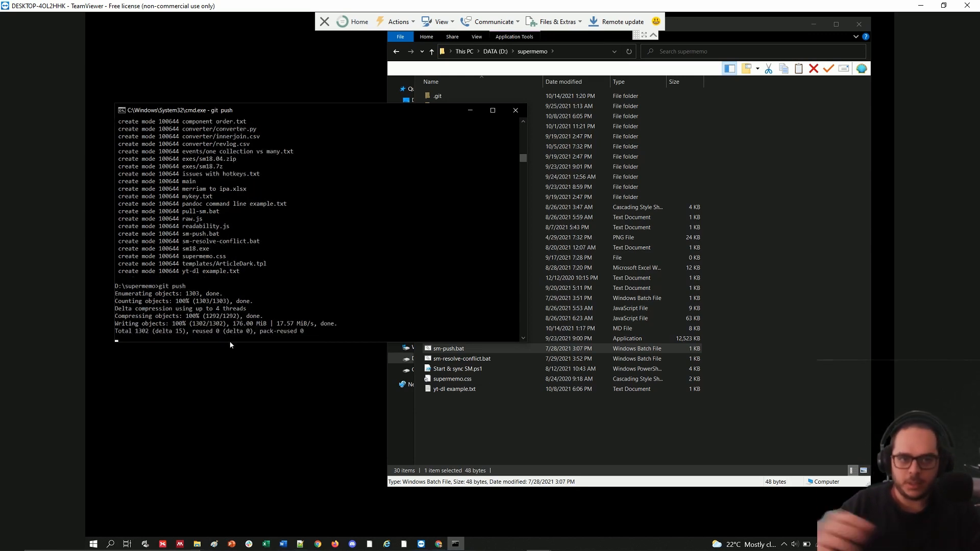
- Select everything in the SM184 folder of supermemo5 except the systems folder for moving
click(502, 432)
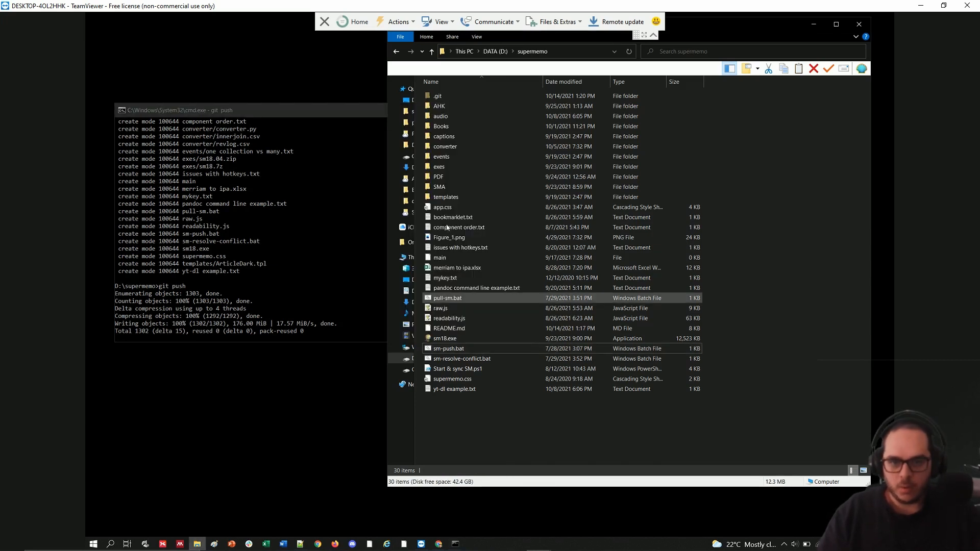
click(433, 52)
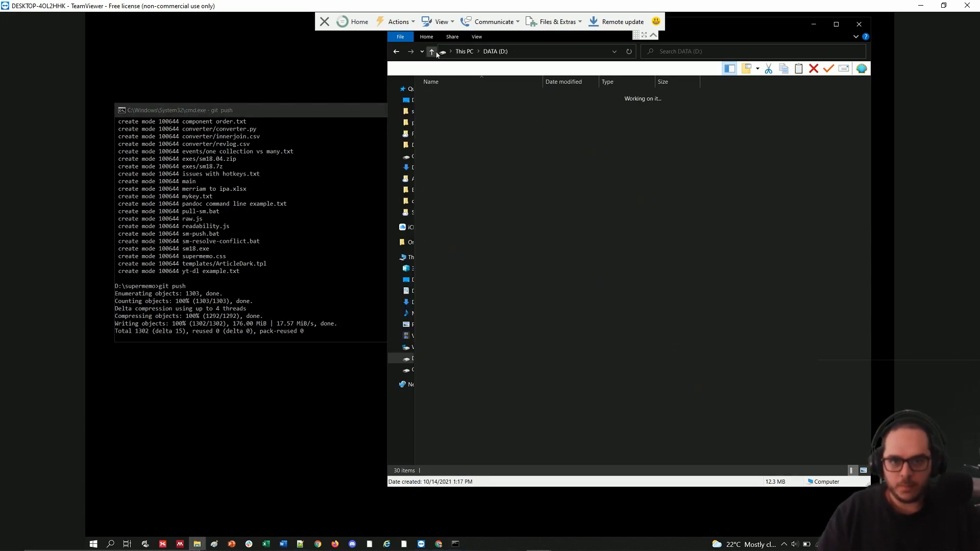
double_click(462, 211)
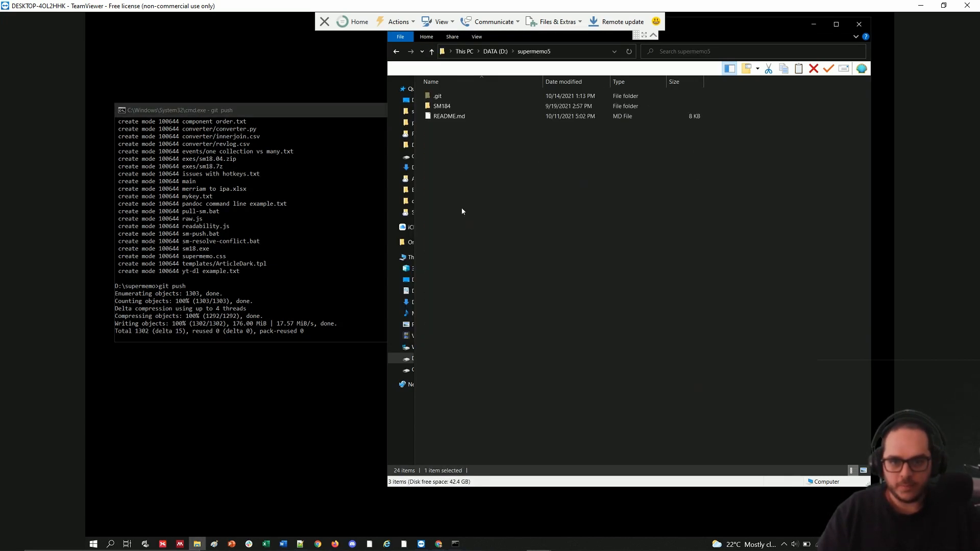
double_click(442, 105)
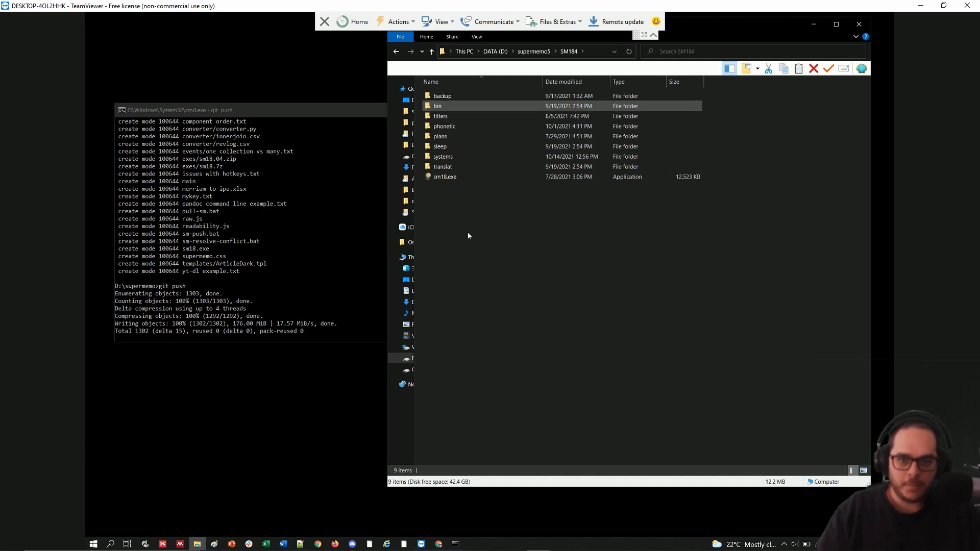
shift+click(447, 159)
key(End)
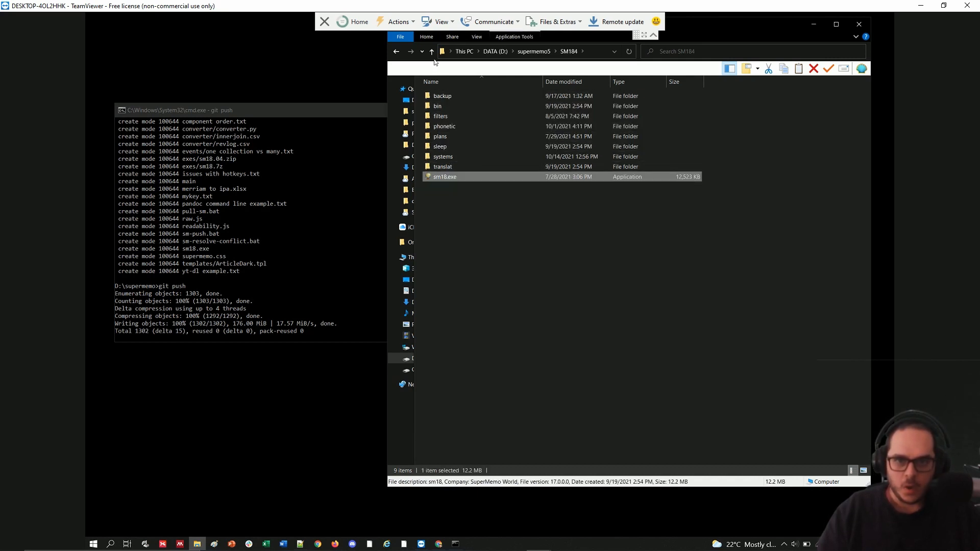
click(432, 53)
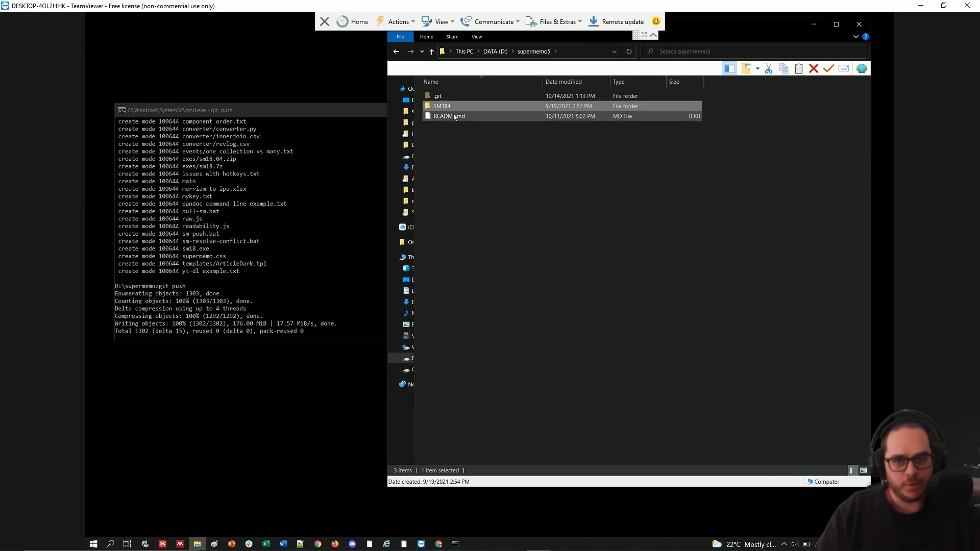
double_click(452, 106)
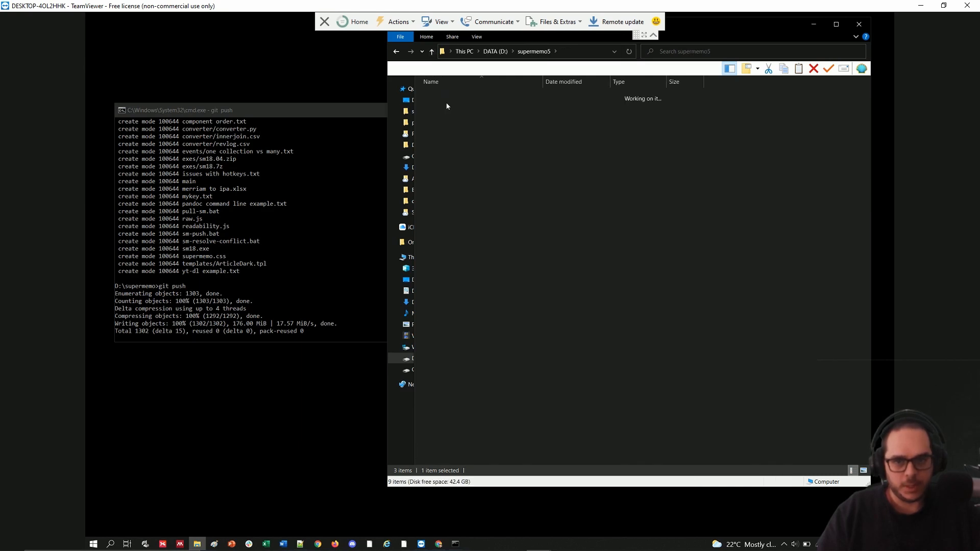
key(ctrl+a)
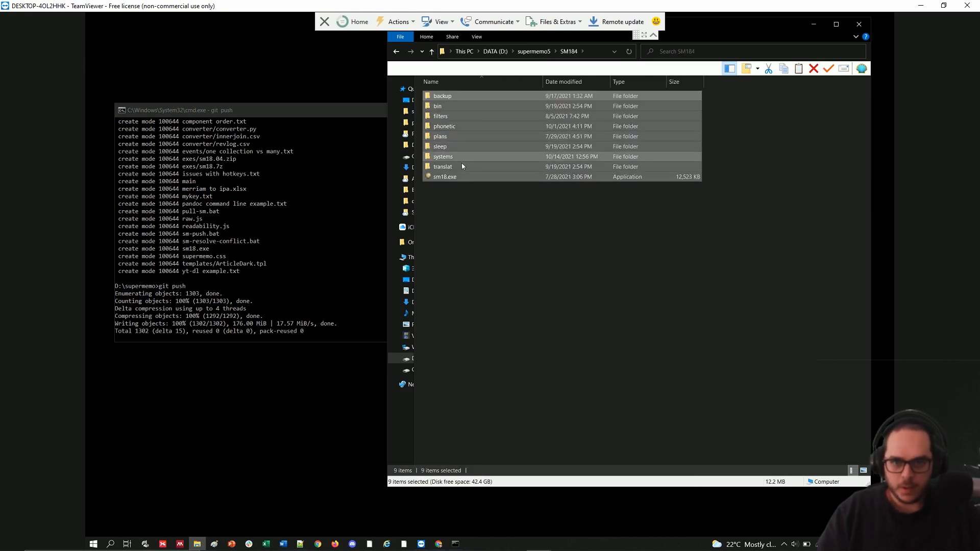
ctrl+click(450, 156)
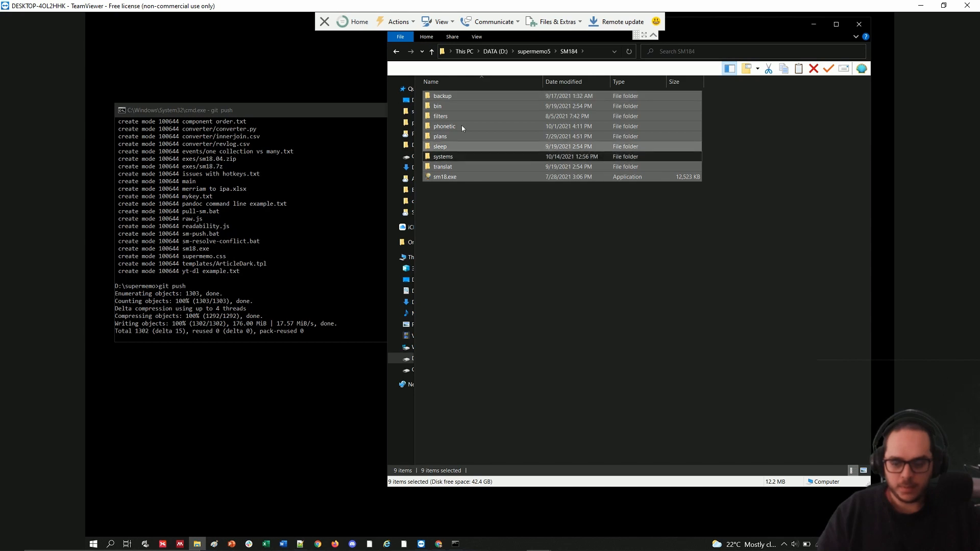
- Create a folder named SM184 in the supermemo repository folder and move the selected items into it
key(alt+Tab)
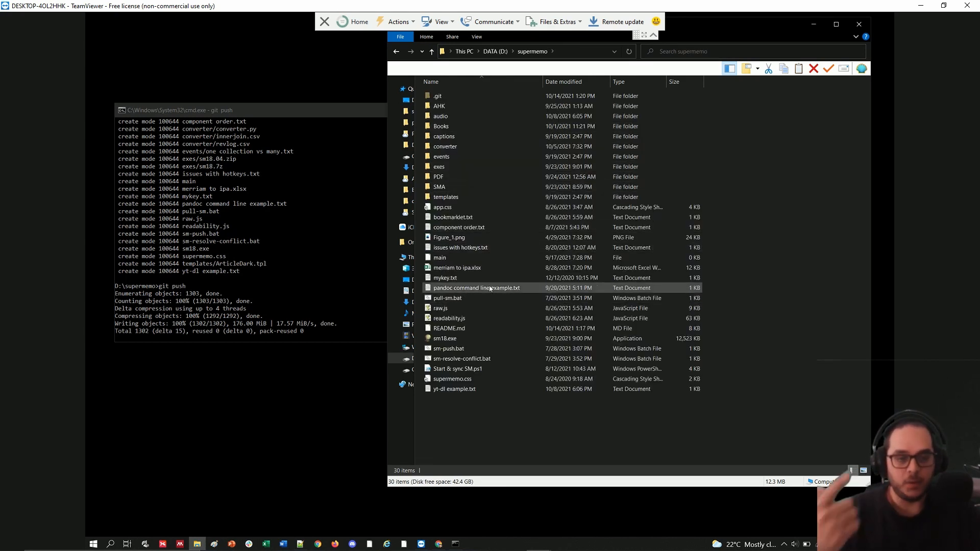
key(ctrl+shift+n)
text(SM18)
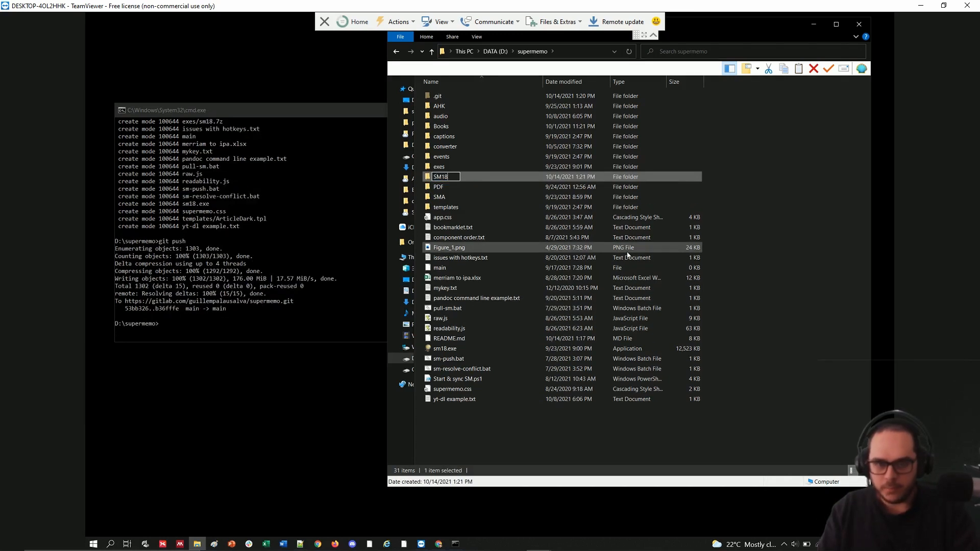
text(4)
key(Return)
key(Return)
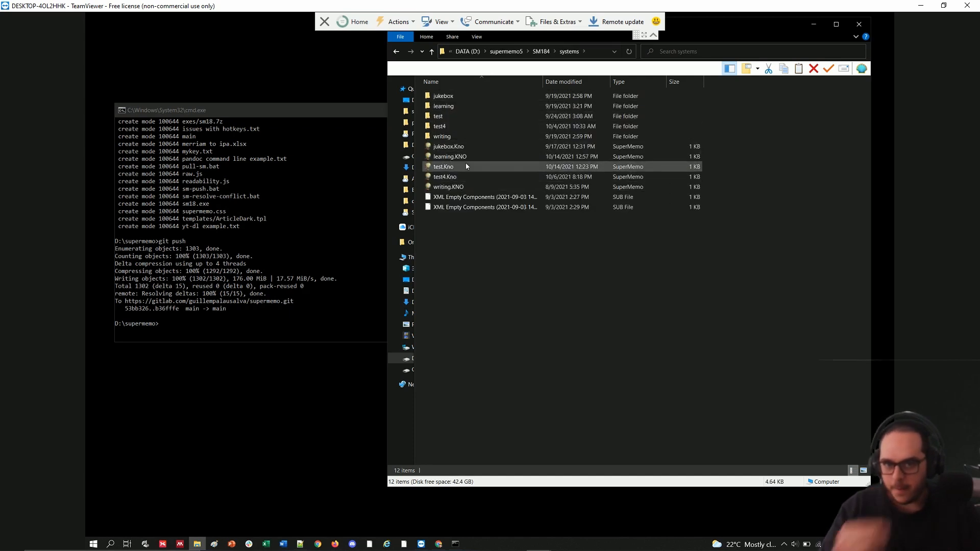
- Move everything in supermemo5\SM184\systems except the learning folder and learning.KNO into supermemo\SM184\systems
key(ctrl+a)
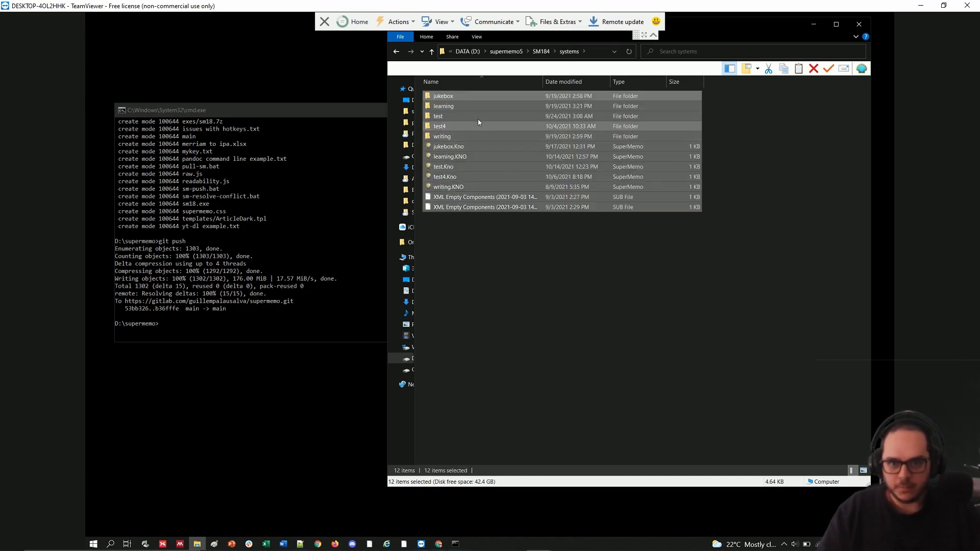
ctrl+click(451, 106)
ctrl+click(453, 156)
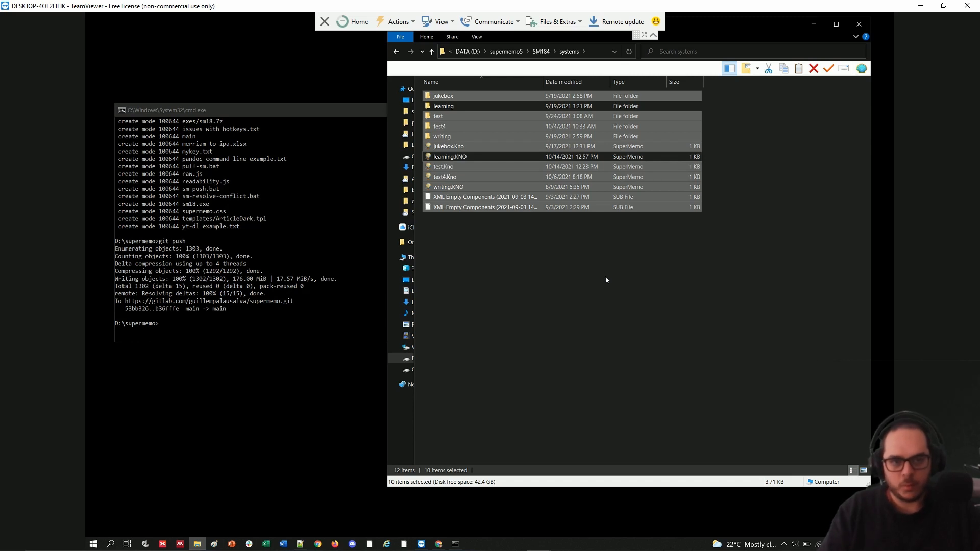
key(alt+Up)
key(alt+Up)
key(alt+Up)
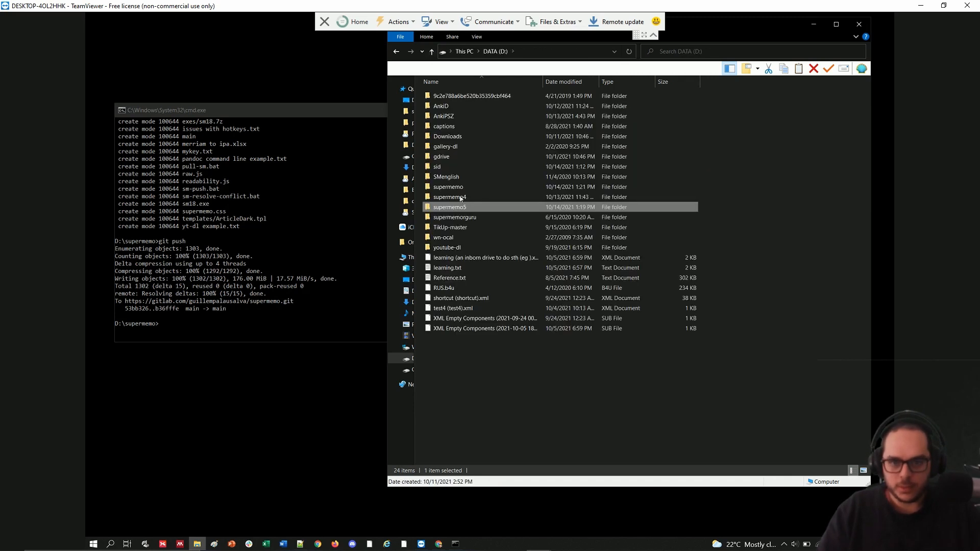
double_click(452, 186)
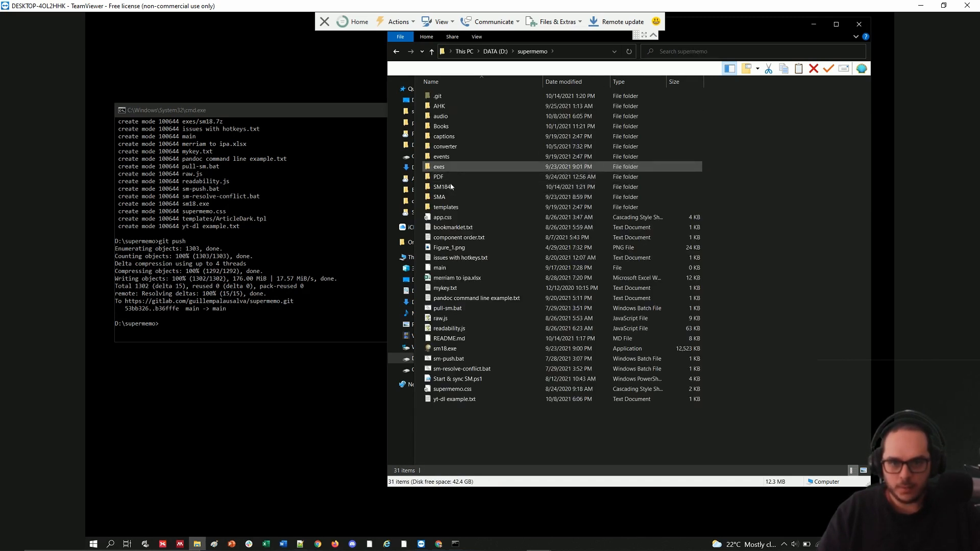
double_click(451, 187)
double_click(450, 107)
key(ctrl+v)
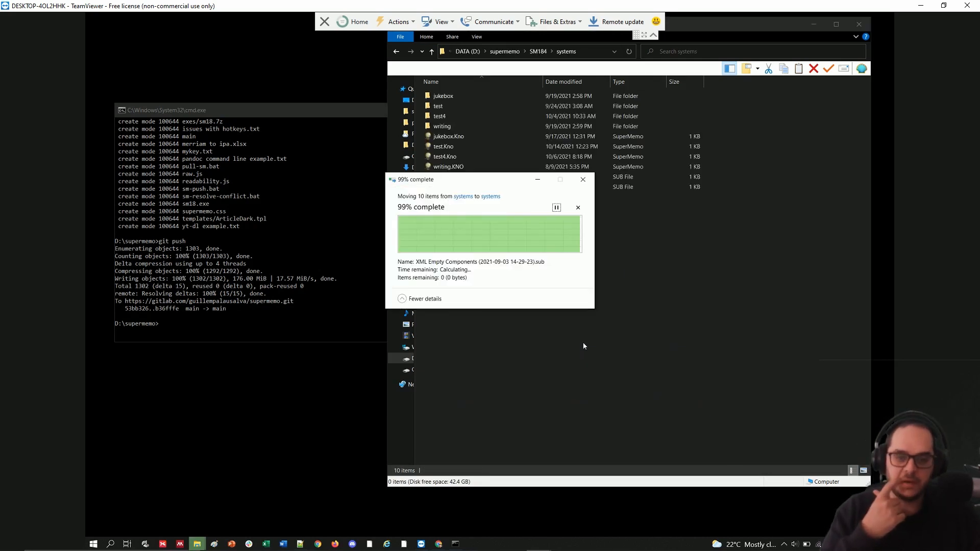
click(579, 278)
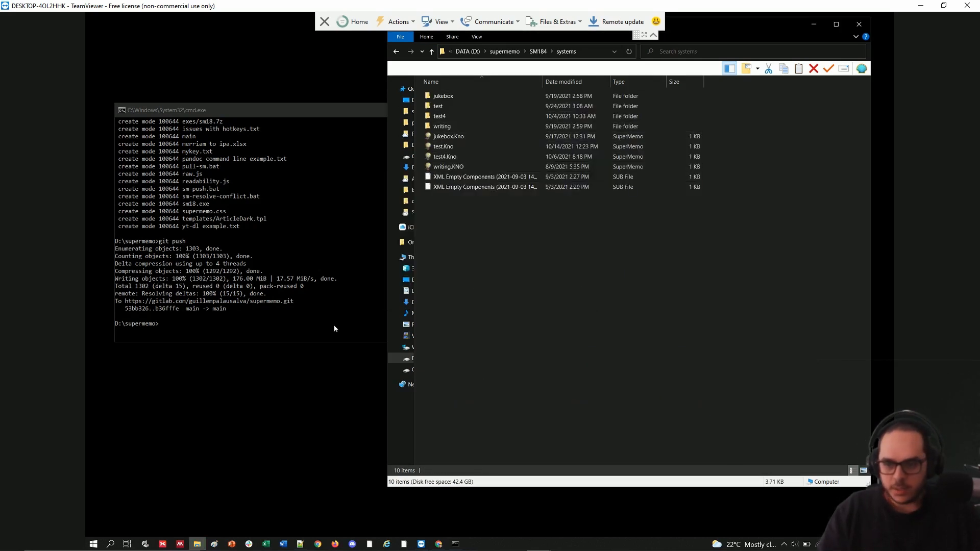
- Stage all changes and commit them with git add -A && git commit -m "Update", and push the commit with git push
click(334, 328)
key(Up)
key(Up)
key(Return)
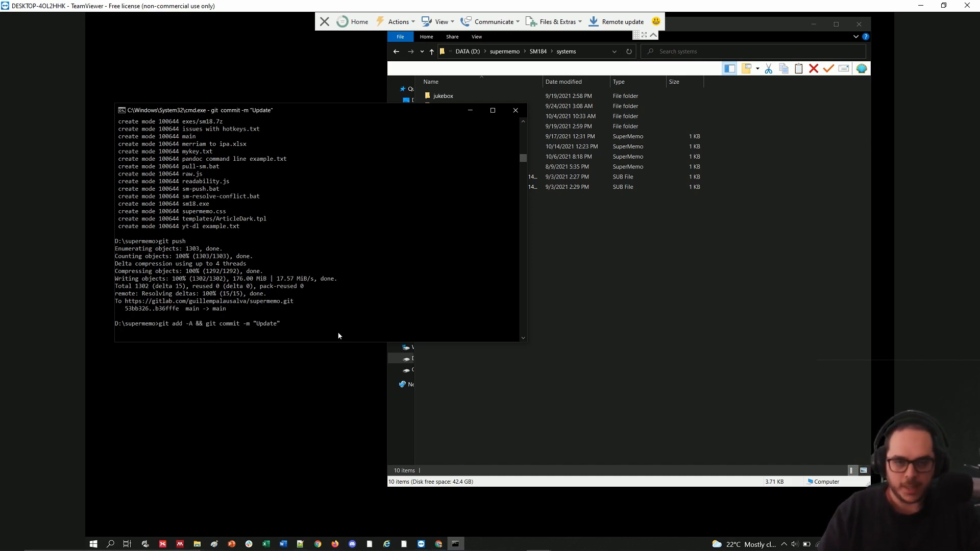
key(Up)
key(Up)
key(Up)
key(Up)
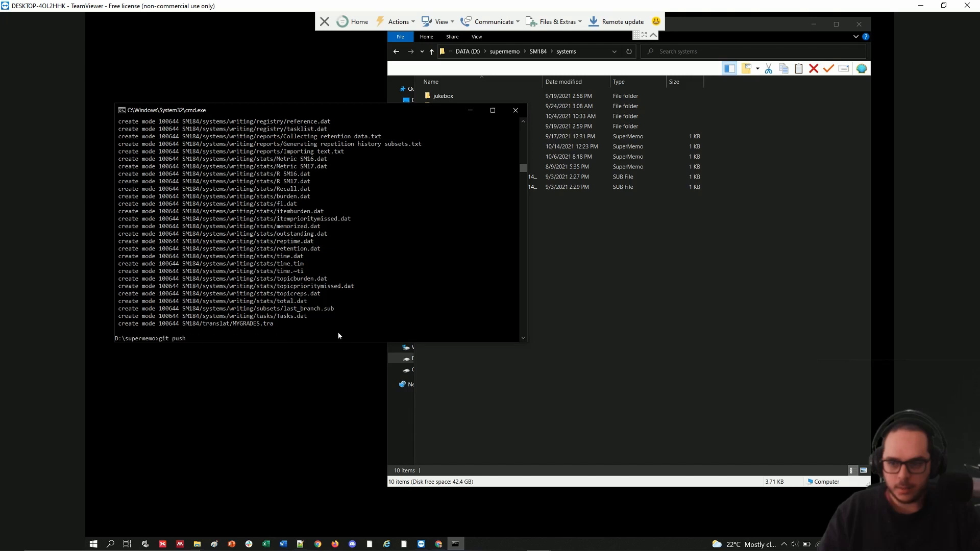
key(Return)
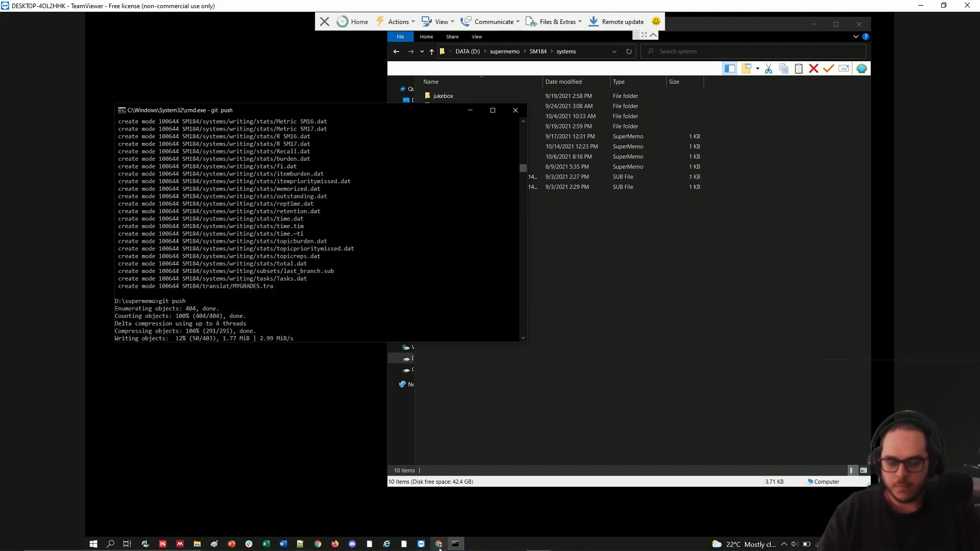
- Switch to the GitLab project page, reload it, and check the pushed files, including the contents of SM184/systems
key(alt+Tab)
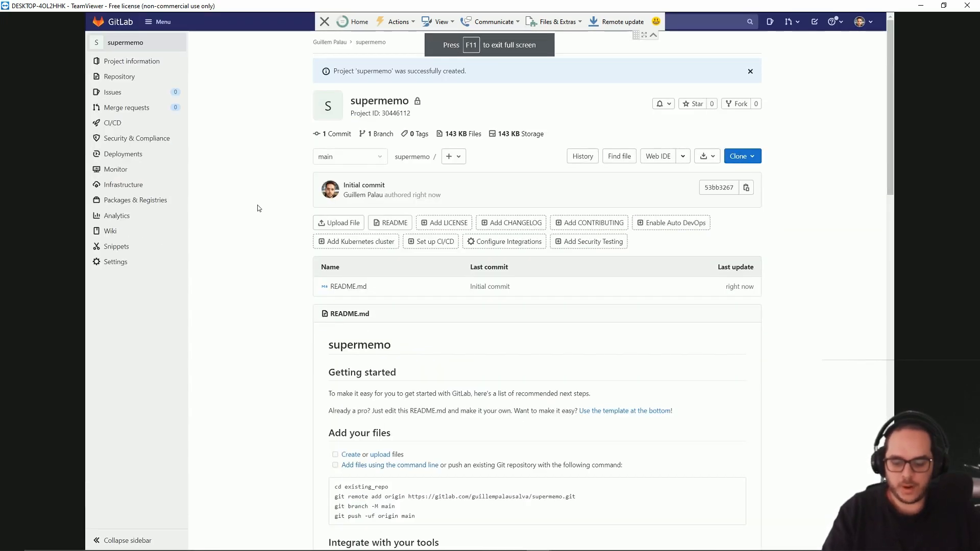
key(F5)
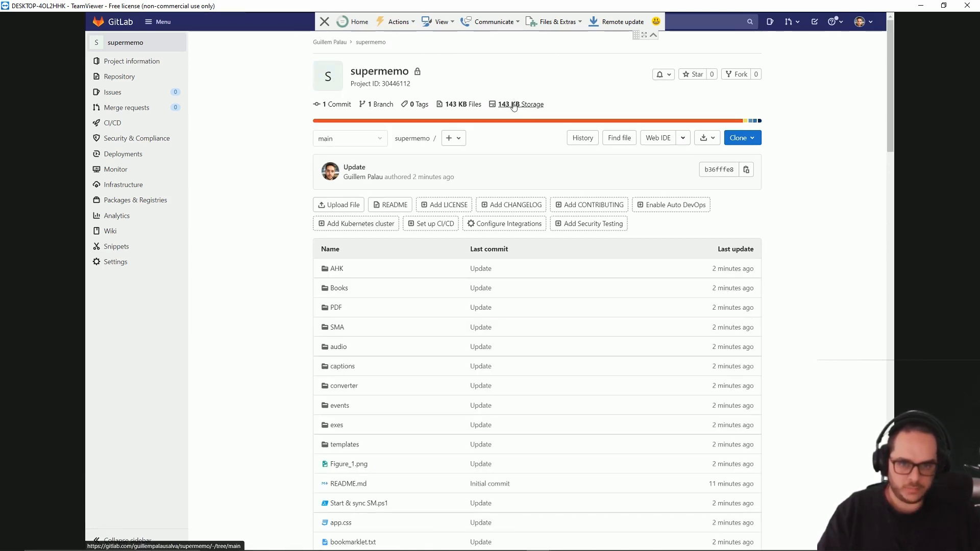
scroll(297, 250, down, 2)
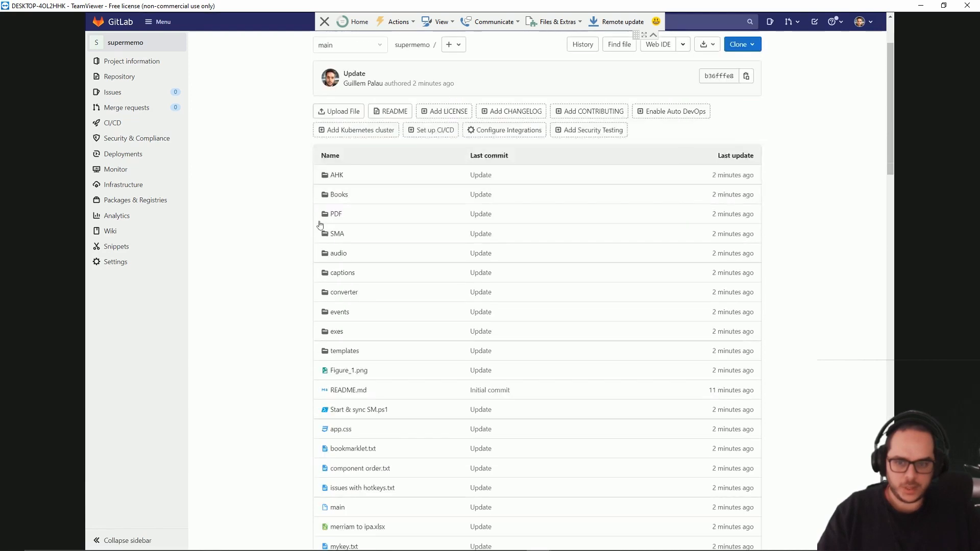
scroll(328, 273, down, 3)
scroll(738, 118, down, 7)
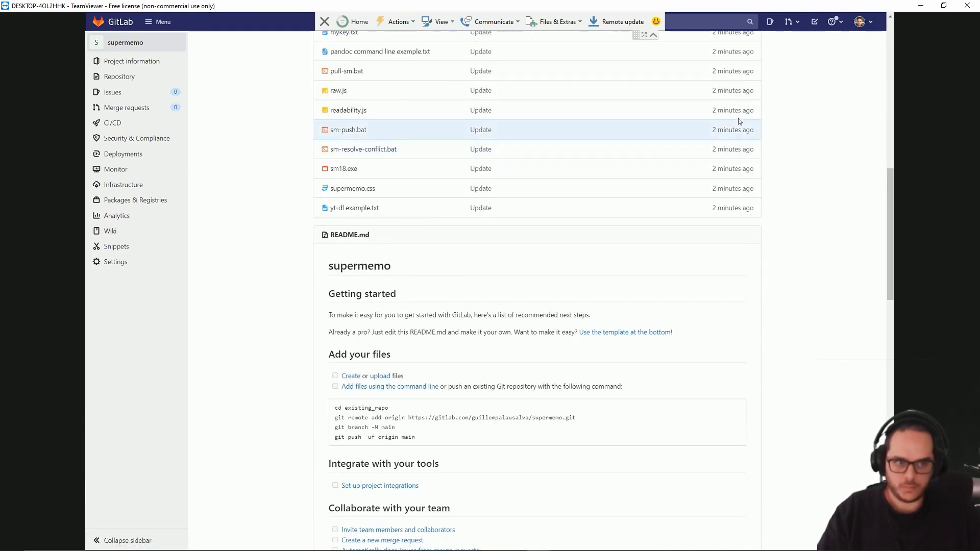
scroll(695, 234, up, 11)
scroll(695, 234, up, 1)
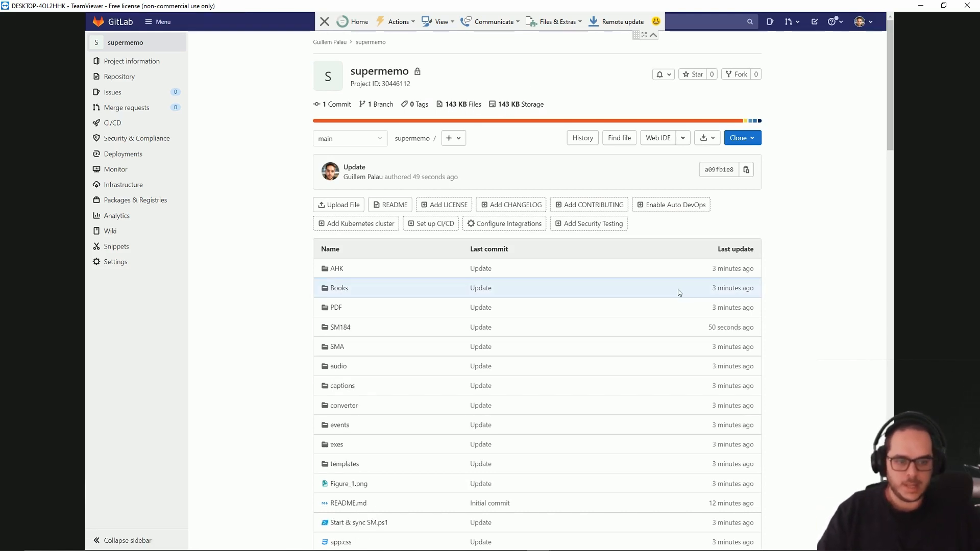
scroll(681, 288, down, 1)
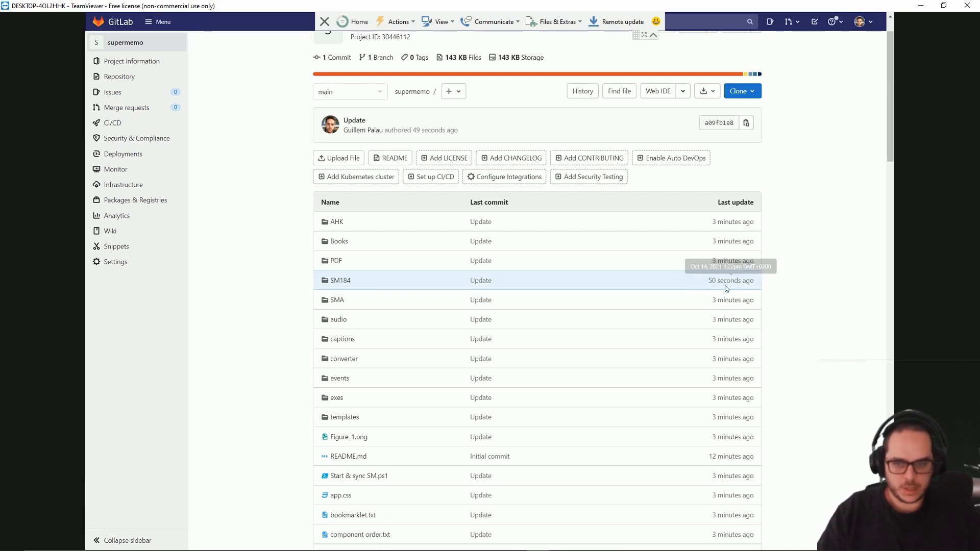
scroll(689, 284, down, 3)
scroll(689, 283, up, 2)
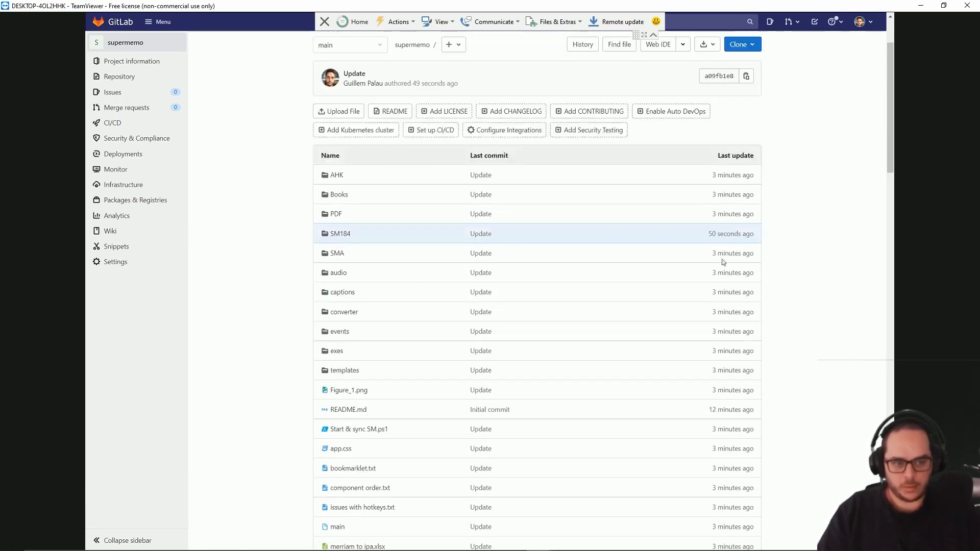
click(340, 234)
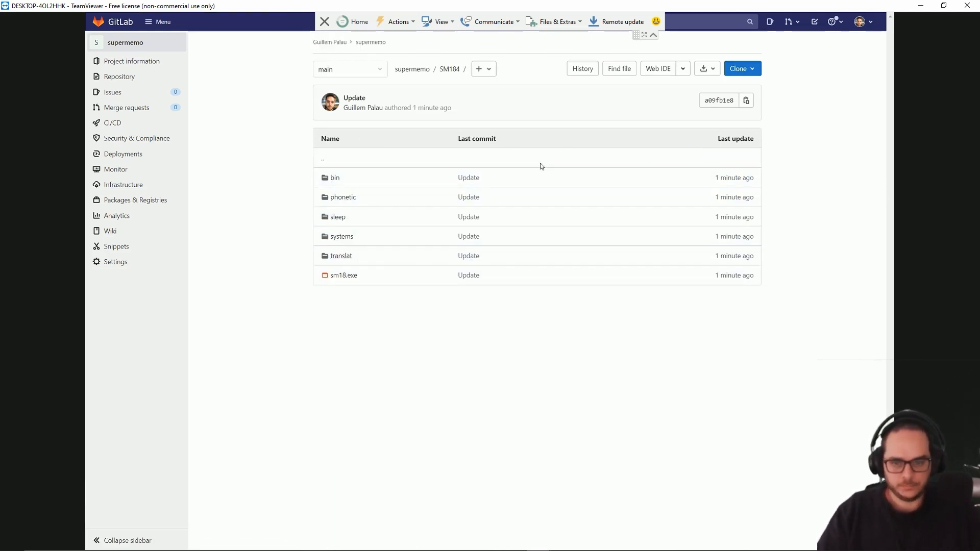
click(344, 241)
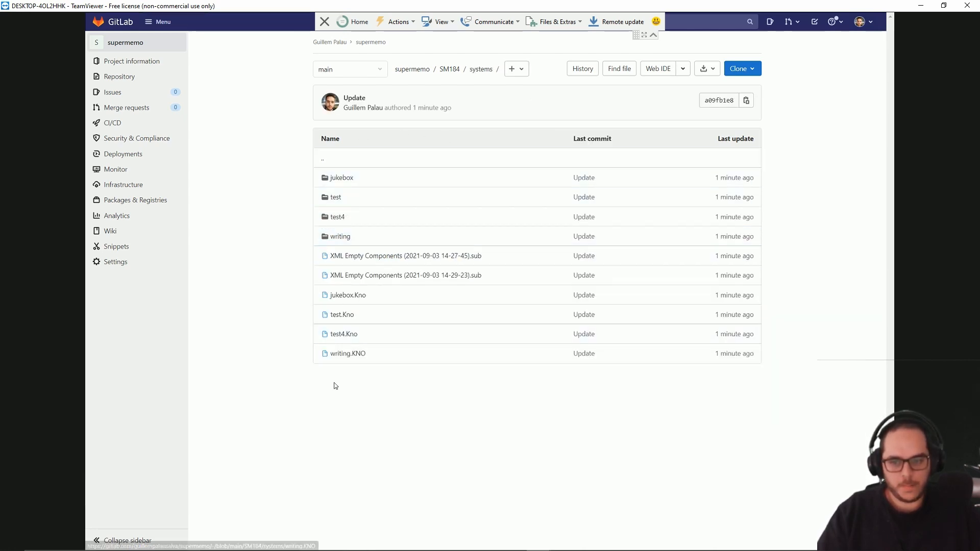
- Return to File Explorer and examine the properties of the learning folder in supermemo5\SM184\systems
key(alt+Tab)
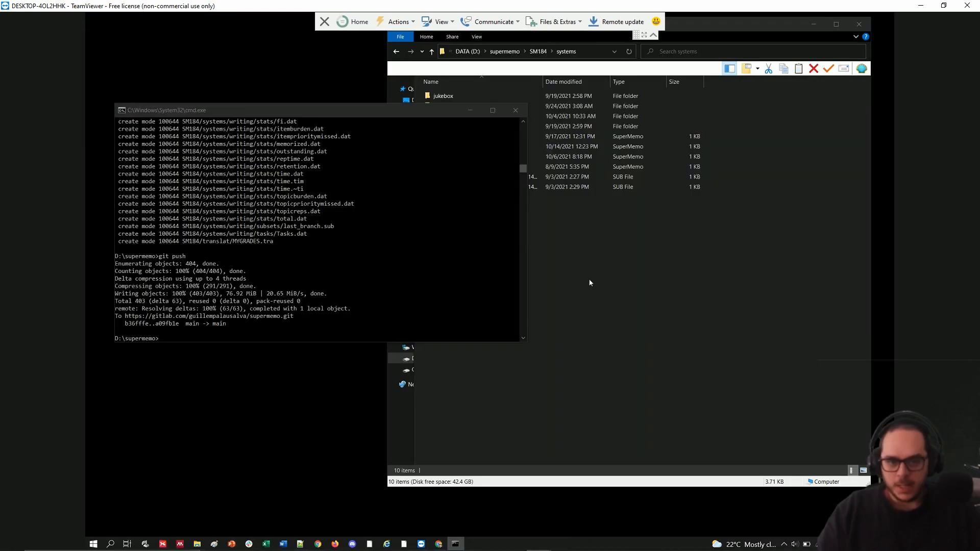
click(590, 283)
key(alt+Up)
key(alt+Up)
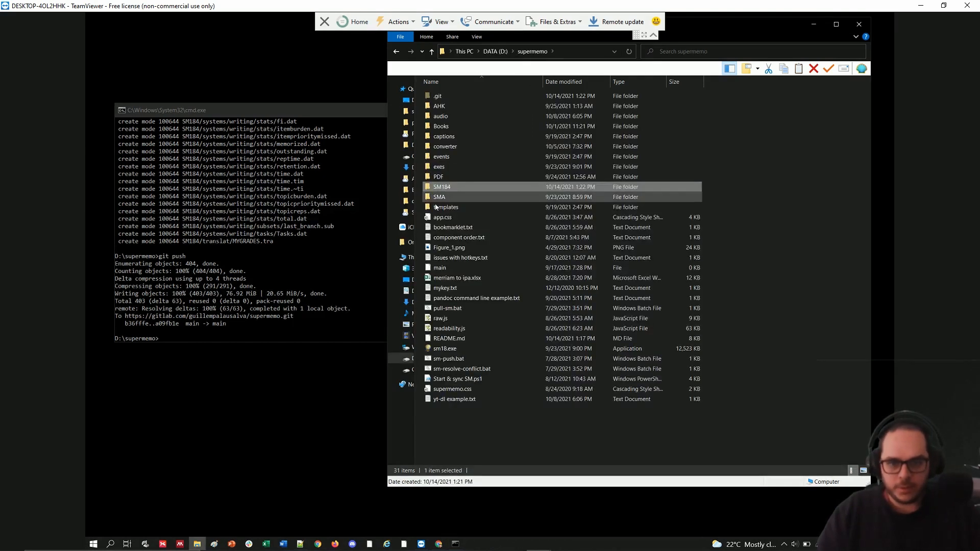
key(alt+Up)
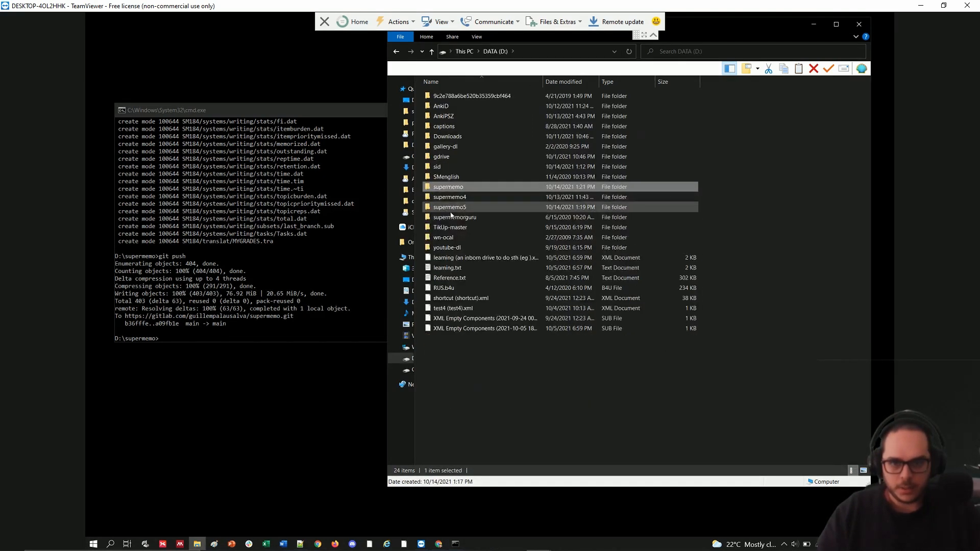
double_click(450, 211)
double_click(438, 106)
double_click(437, 102)
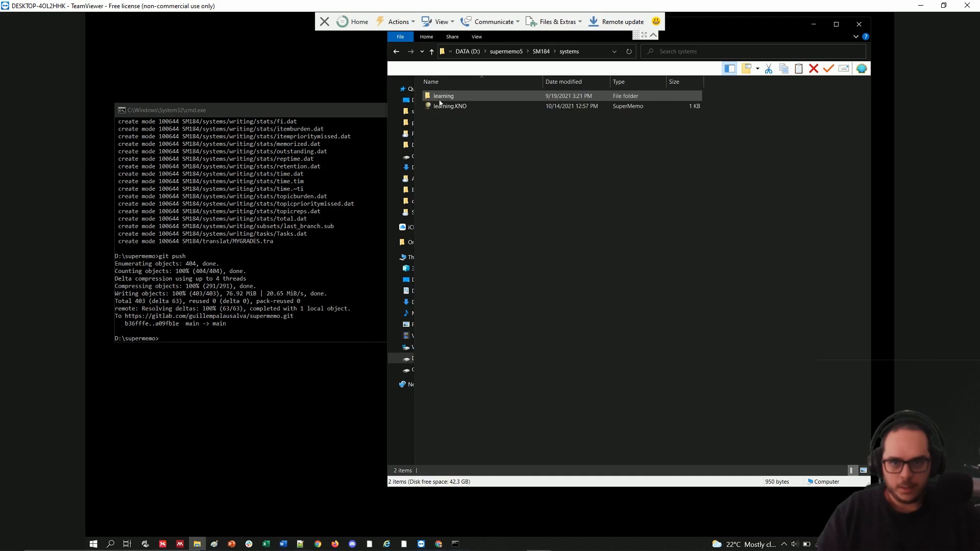
right_click(439, 98)
click(465, 397)
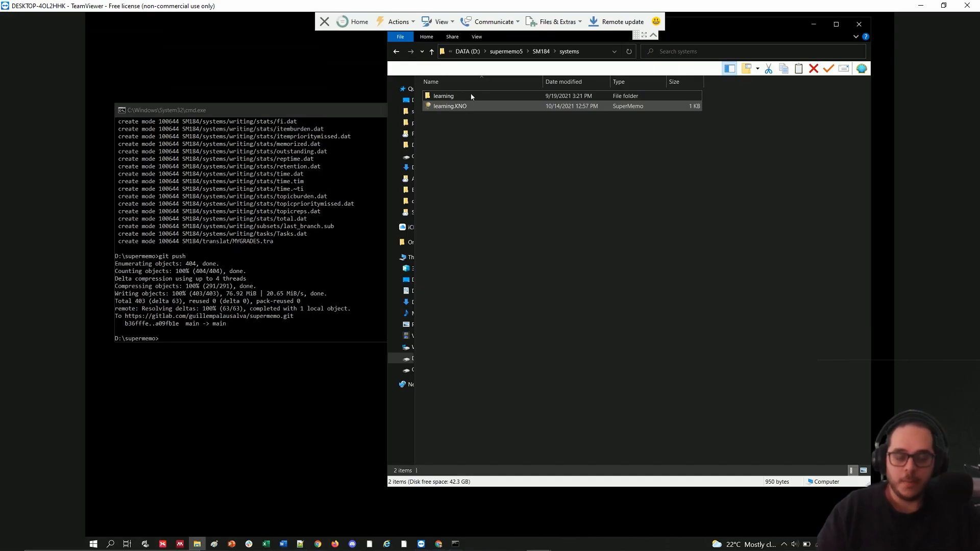
- Look inside supermemo5's learning folder, and arrange the supermemo5 and supermemo File Explorer windows side by side
double_click(472, 96)
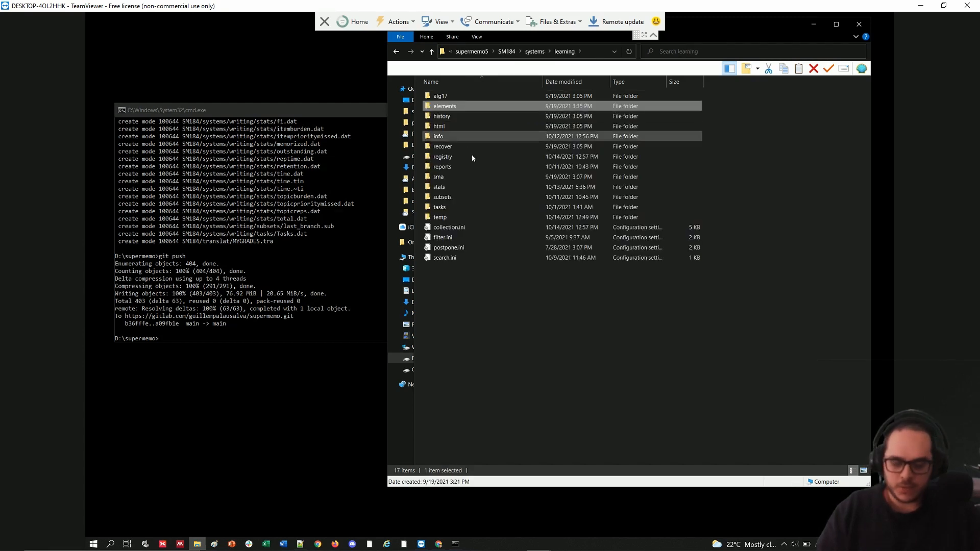
key(ctrl+a)
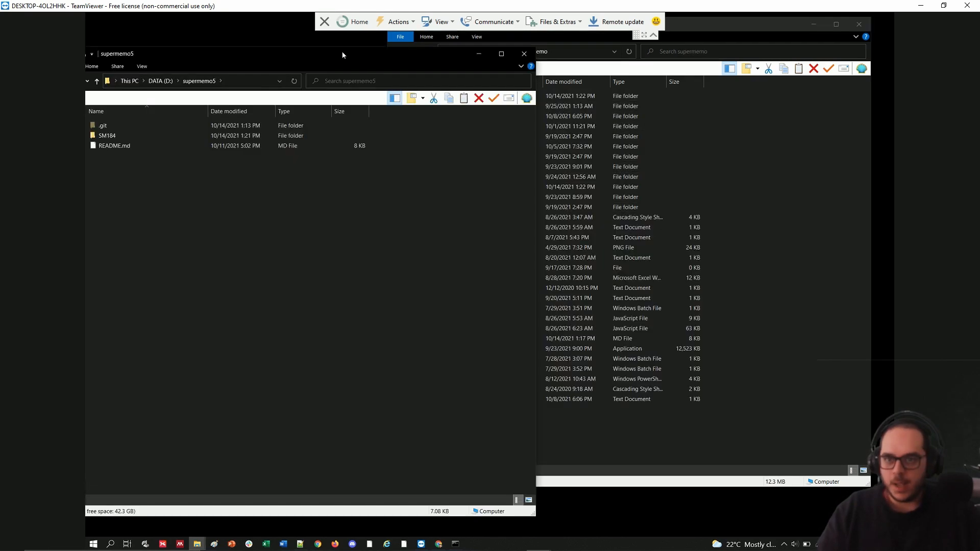
drag(341, 49, 392, 55)
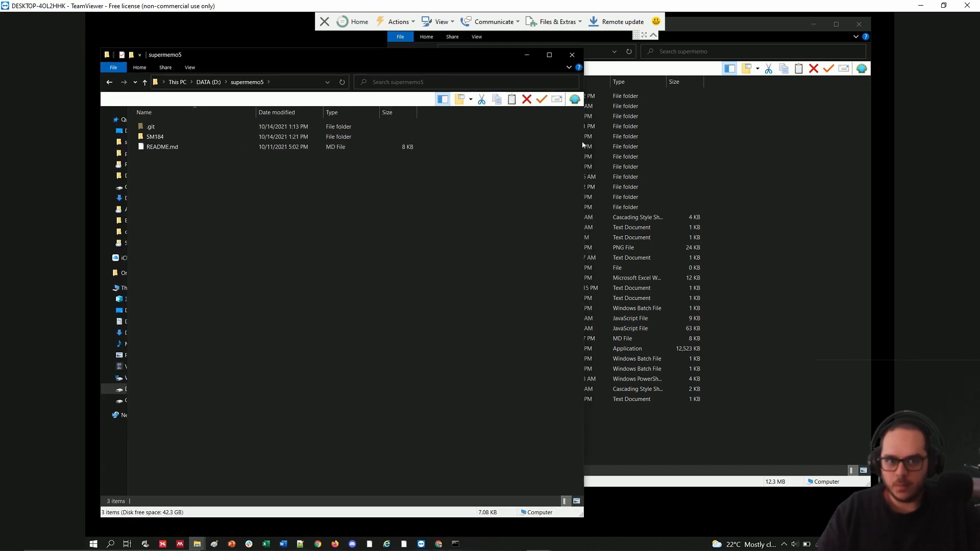
drag(519, 122, 476, 153)
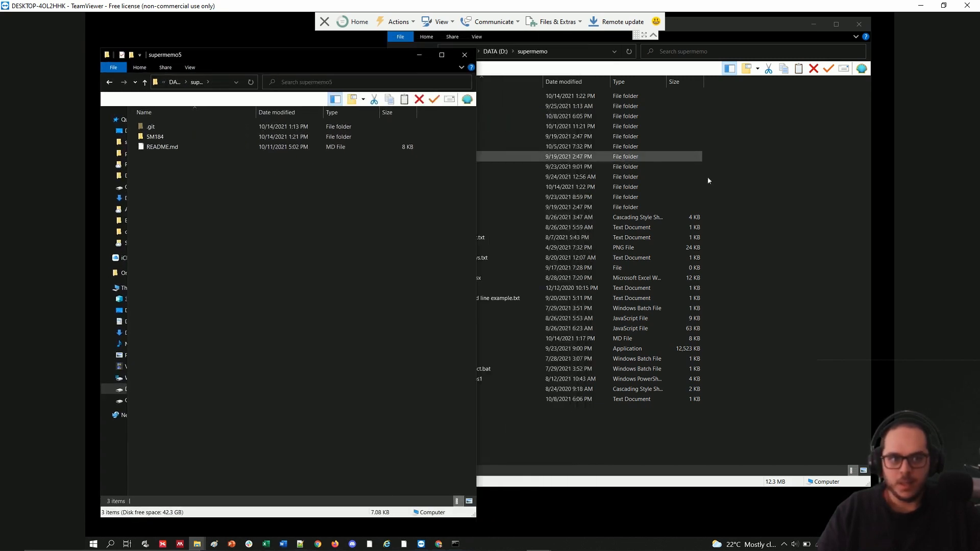
click(790, 199)
drag(389, 90, 504, 91)
click(155, 137)
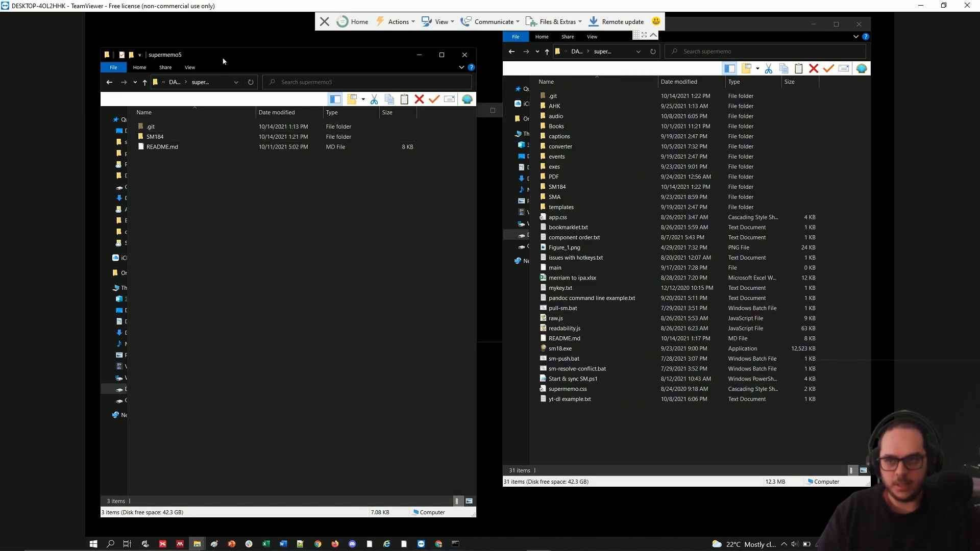
drag(224, 59, 196, 53)
- Open SM184\systems in both windows and move learning.KNO from supermemo5's systems folder into supermemo's
click(146, 129)
click(145, 121)
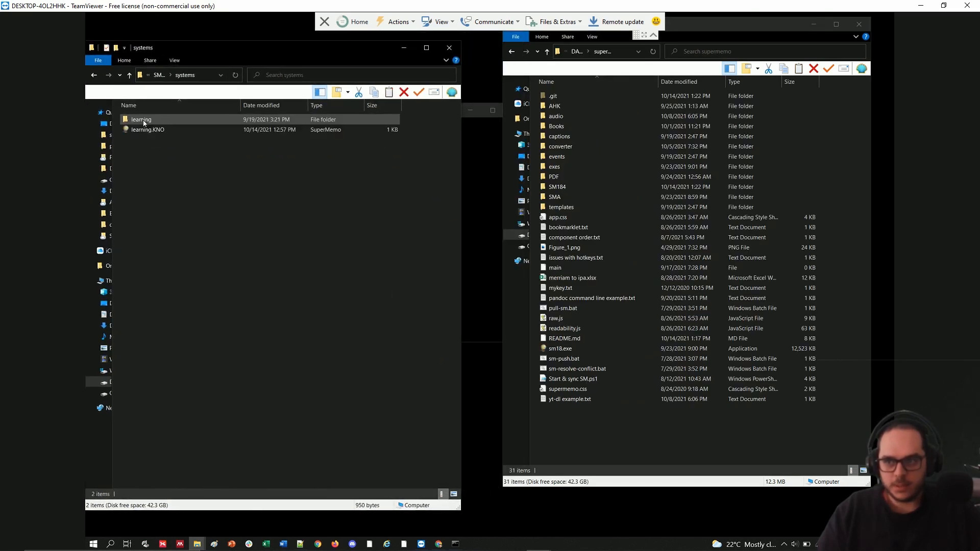
double_click(557, 189)
double_click(571, 151)
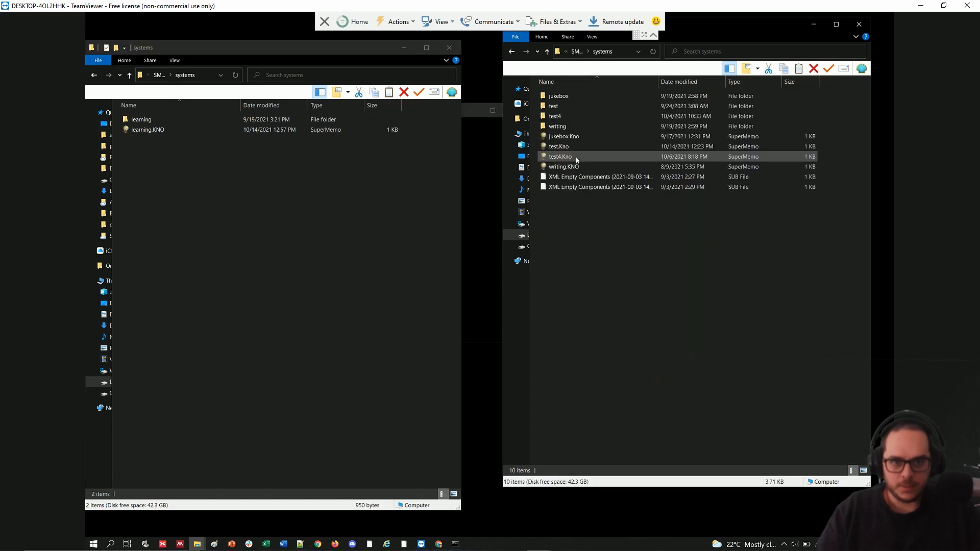
double_click(143, 129)
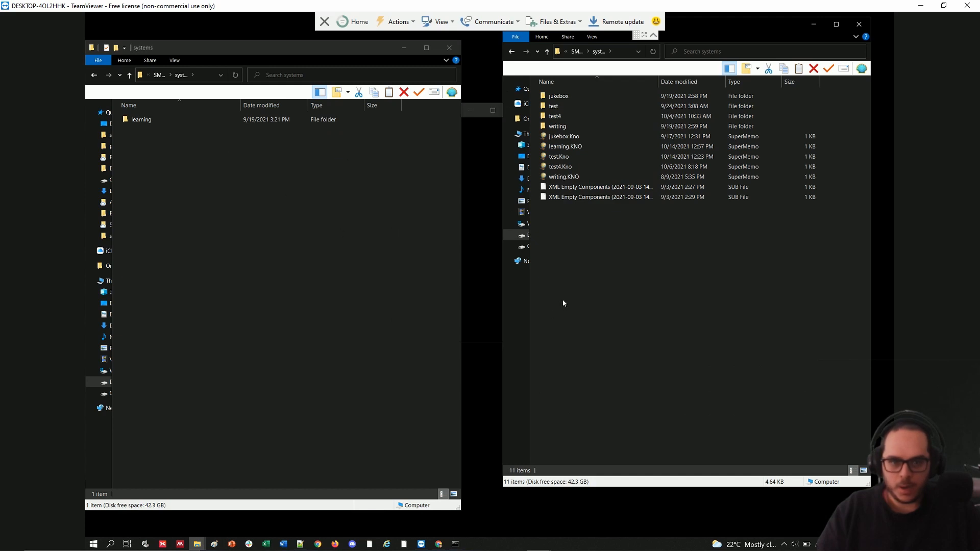
- Create a folder named learning in supermemo\SM184\systems and open it
right_click(563, 303)
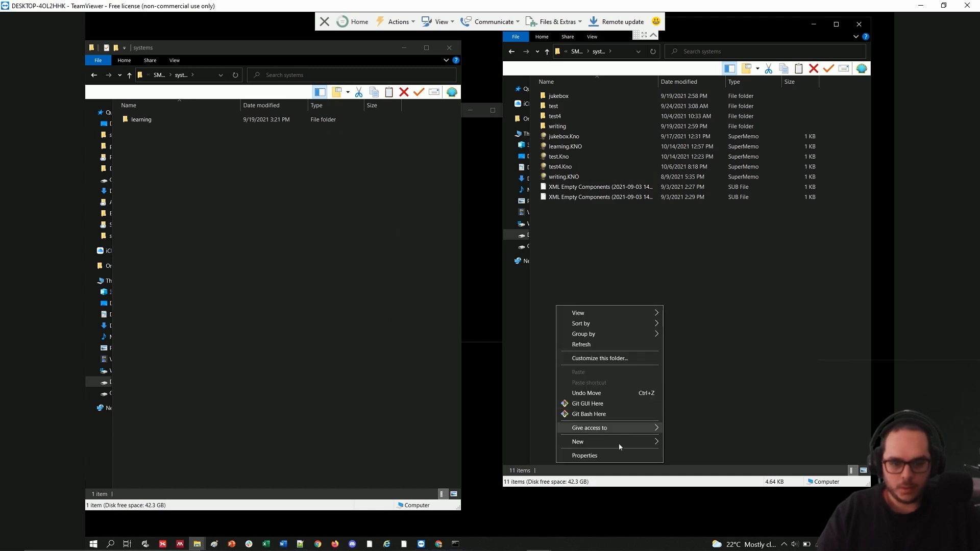
mouse_move(617, 442)
click(686, 280)
text(le)
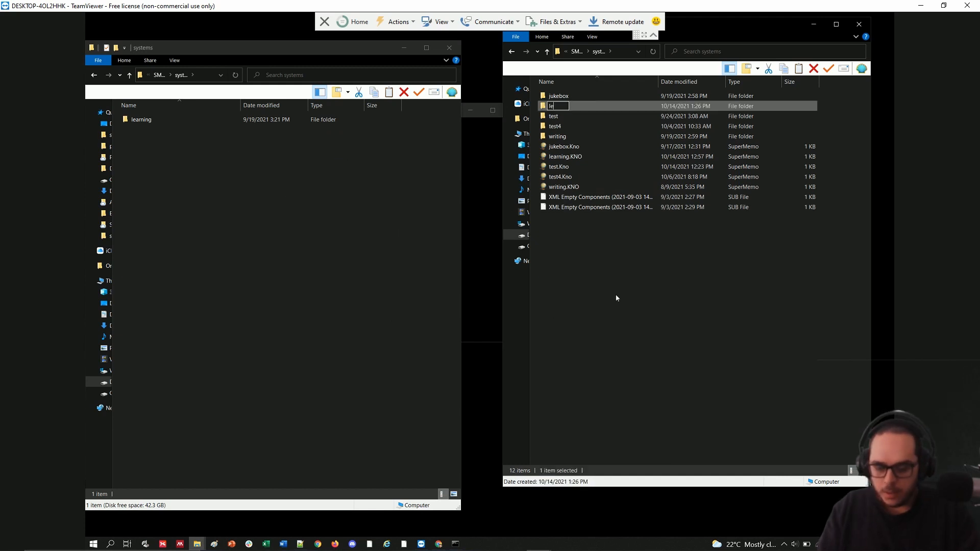
text(arning)
key(Return)
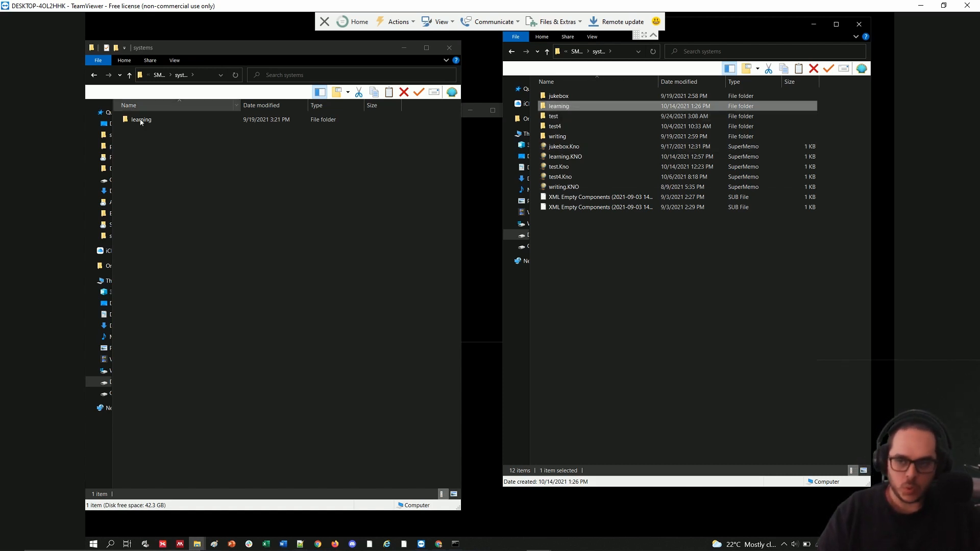
key(Return)
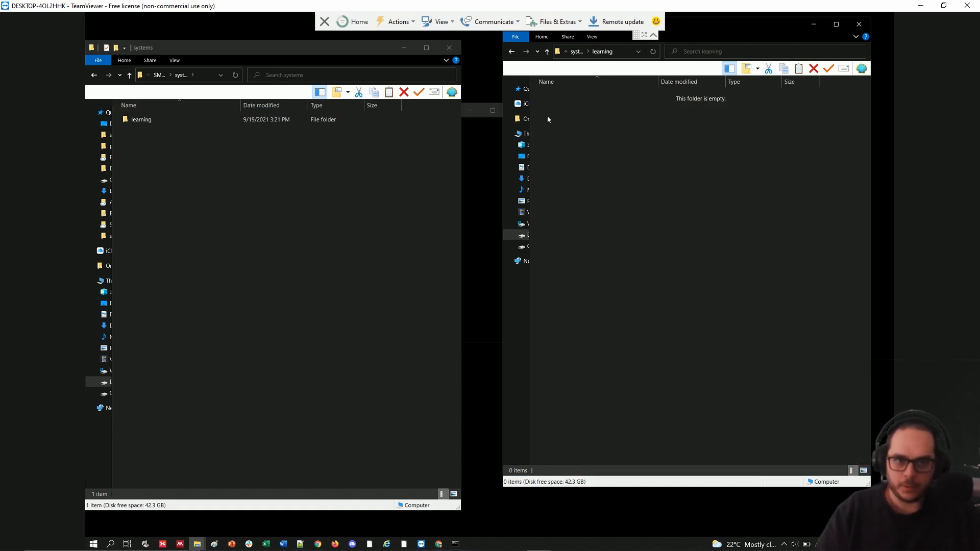
- Move everything except the elements folder from supermemo5's learning folder into the new learning folder in supermemo
double_click(145, 121)
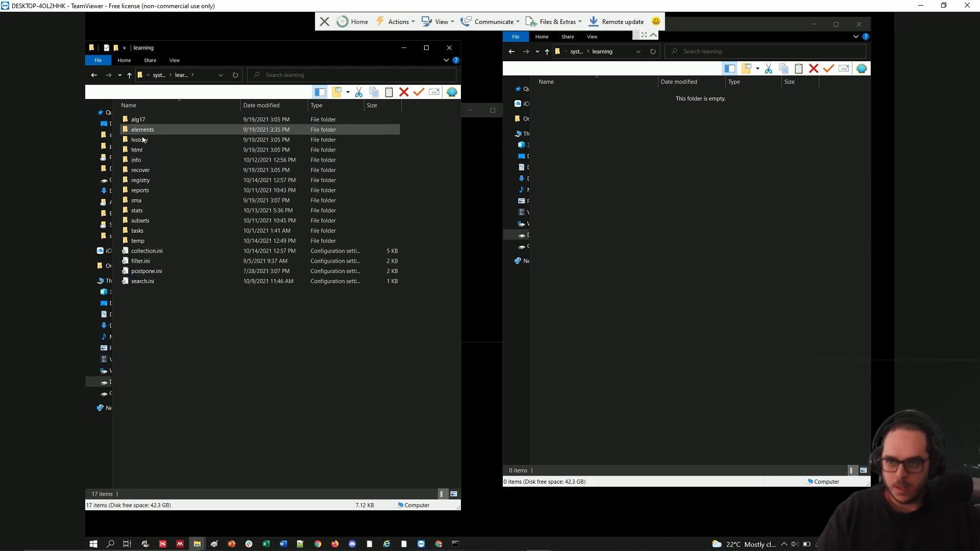
key(ctrl+a)
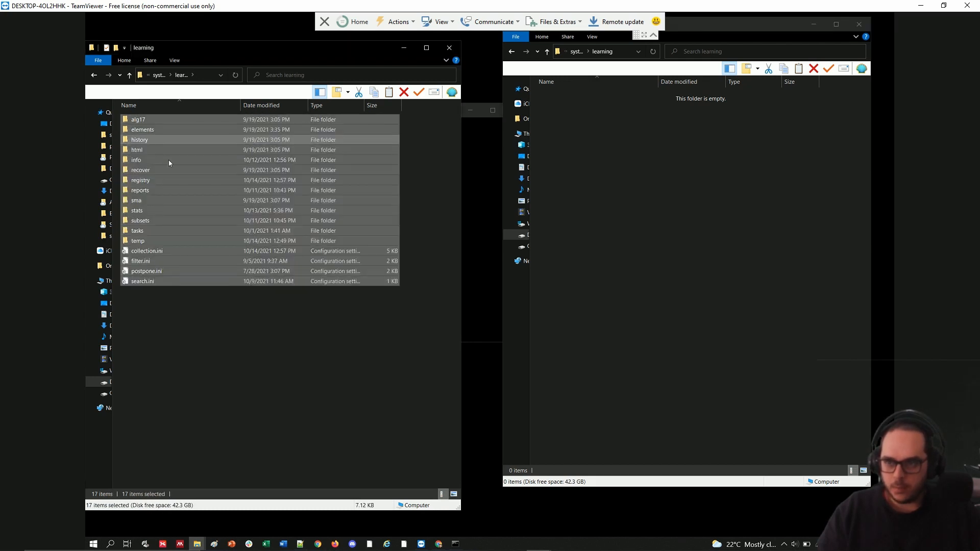
ctrl+click(147, 130)
drag(147, 140, 658, 181)
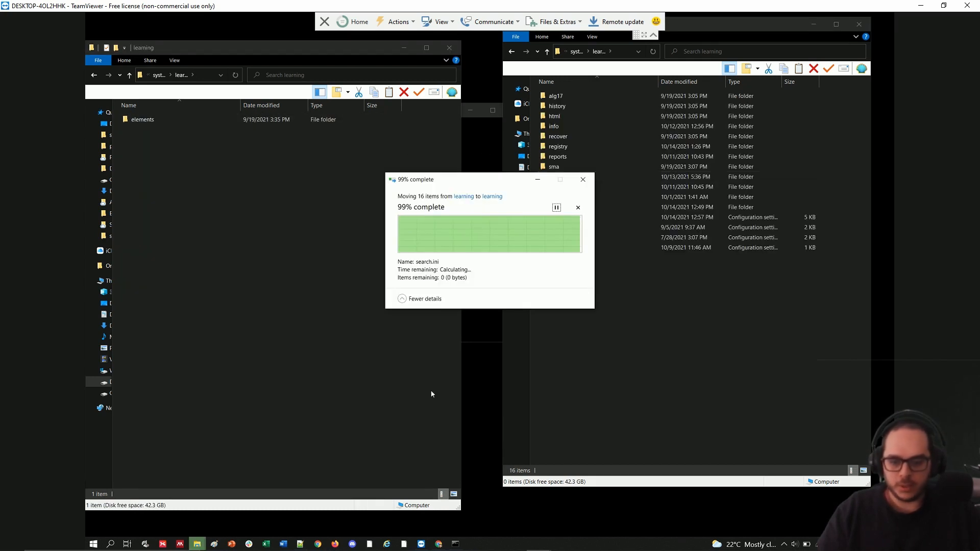
- In the Command Prompt, stage and commit all changes with git add -A && git commit -m "Update", and push them with git push
click(455, 544)
key(Up)
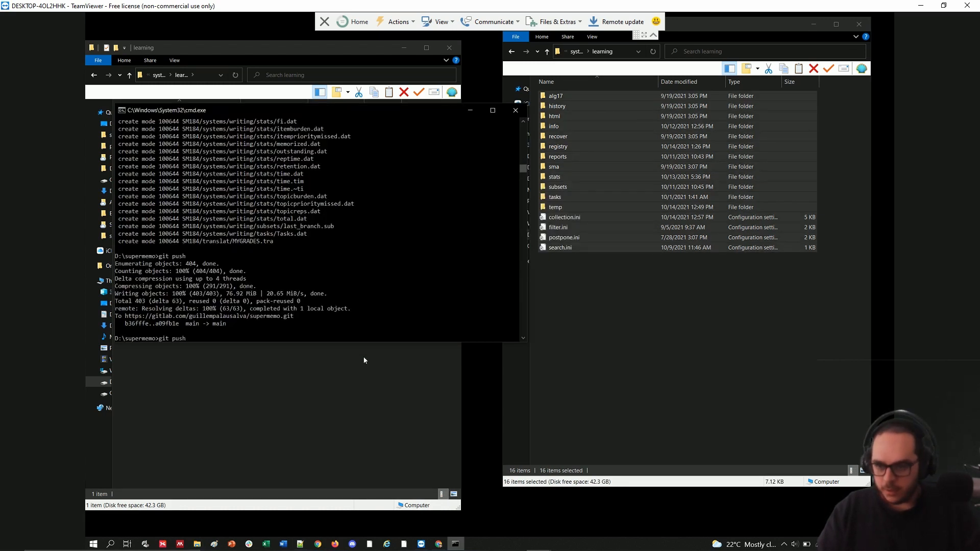
key(Up)
key(Return)
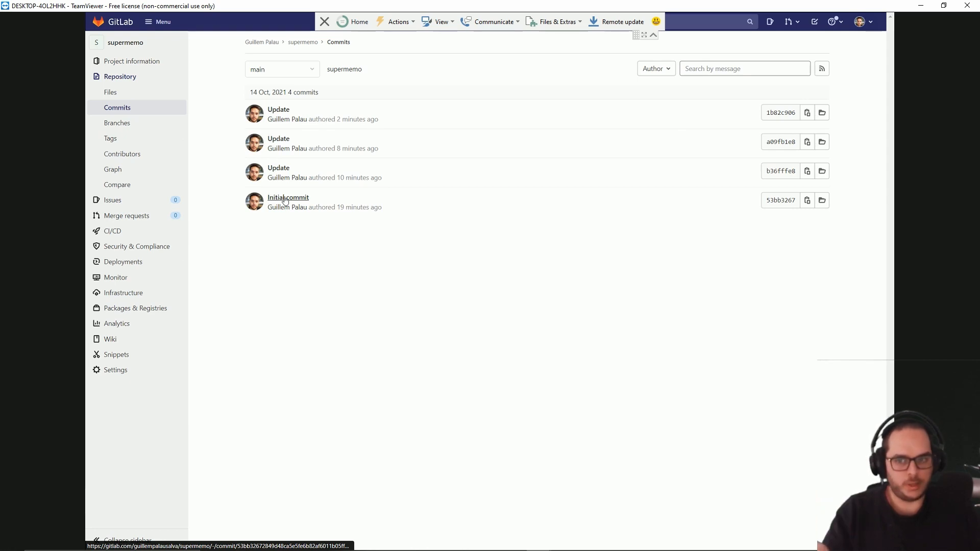
- On the GitLab commits page, open Update commit b36fffe8 and examine its summary of additions and deletions
click(284, 172)
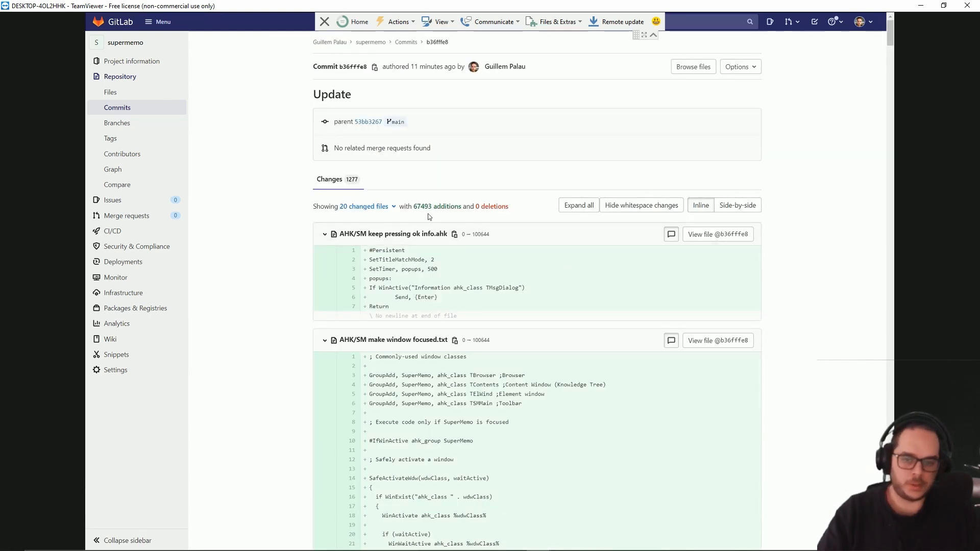
drag(448, 206, 510, 212)
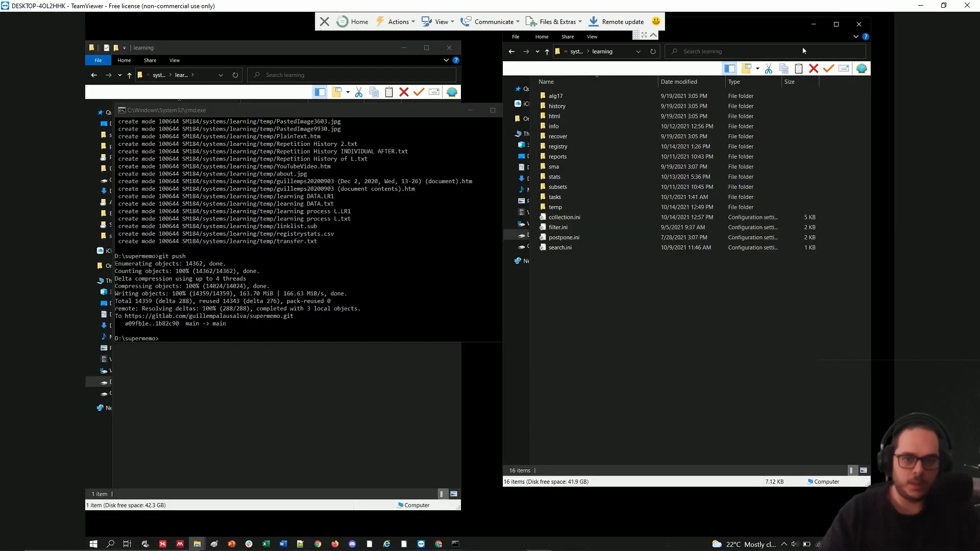
- Back in File Explorer, create a folder named elements inside supermemo's learning folder and open it
click(286, 378)
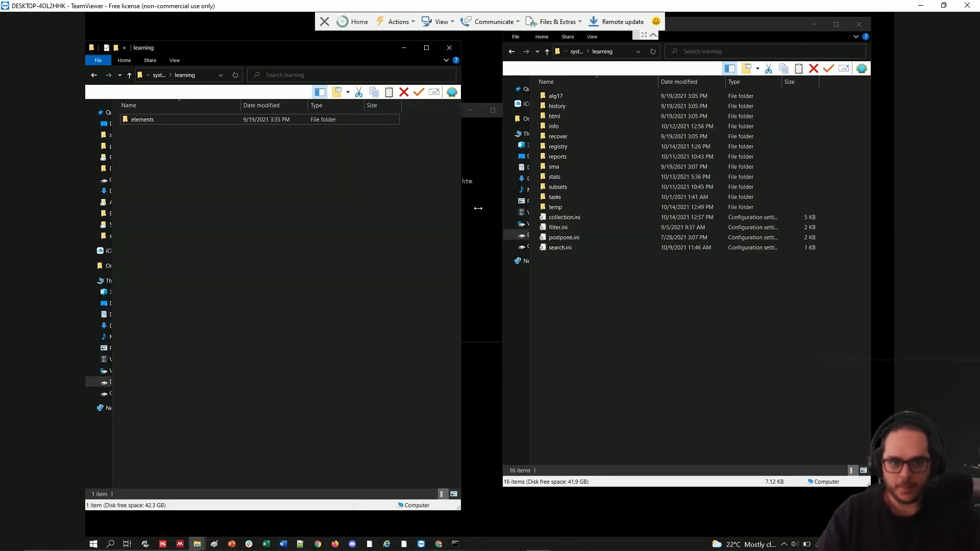
click(573, 314)
right_click(572, 314)
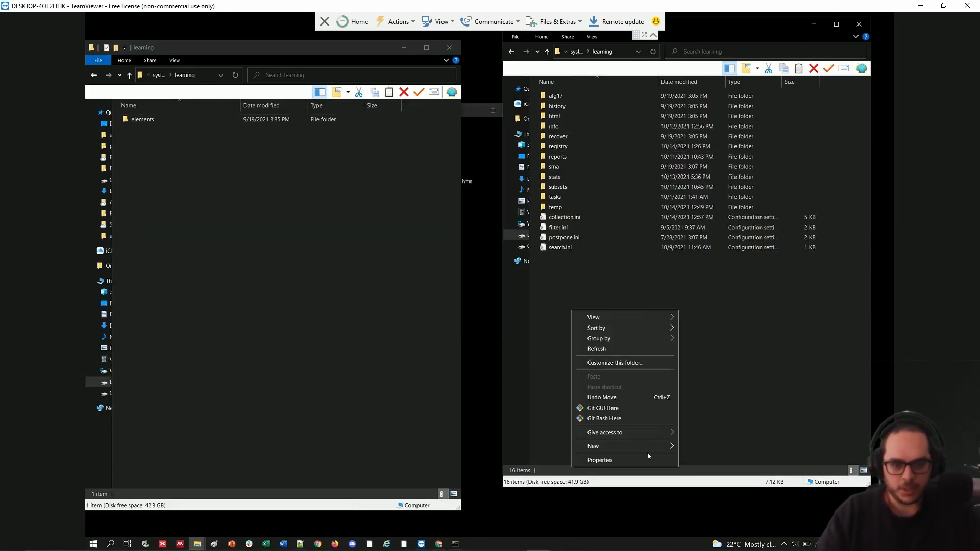
text(wfelement)
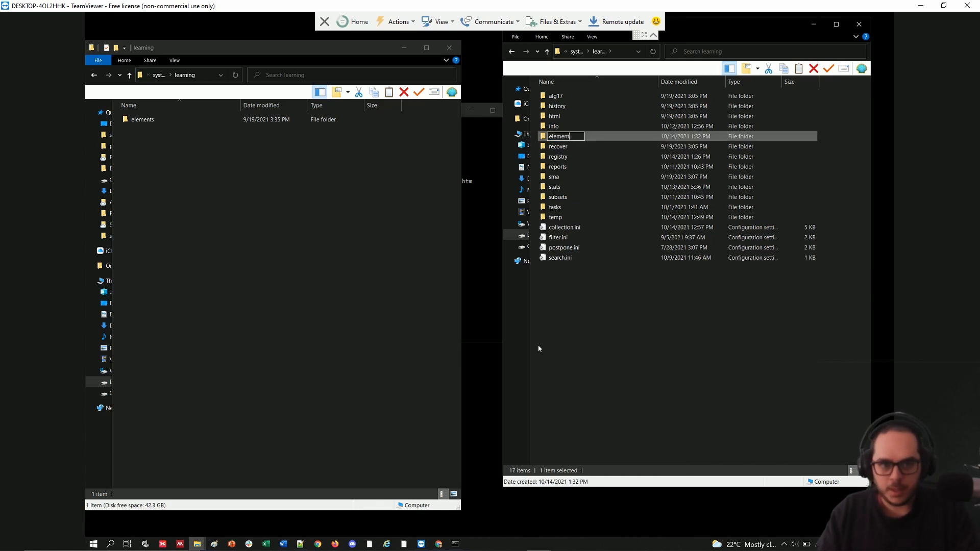
text(s)
key(Return)
key(Return)
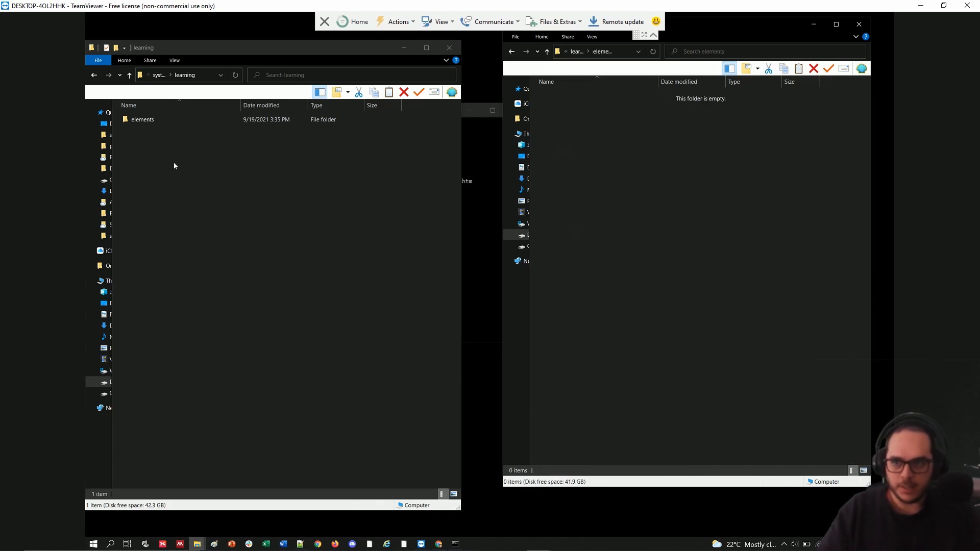
- Check the properties of folders 1 to 10 in supermemo5's elements folder and move them into supermemo's new elements folder
double_click(153, 120)
click(134, 121)
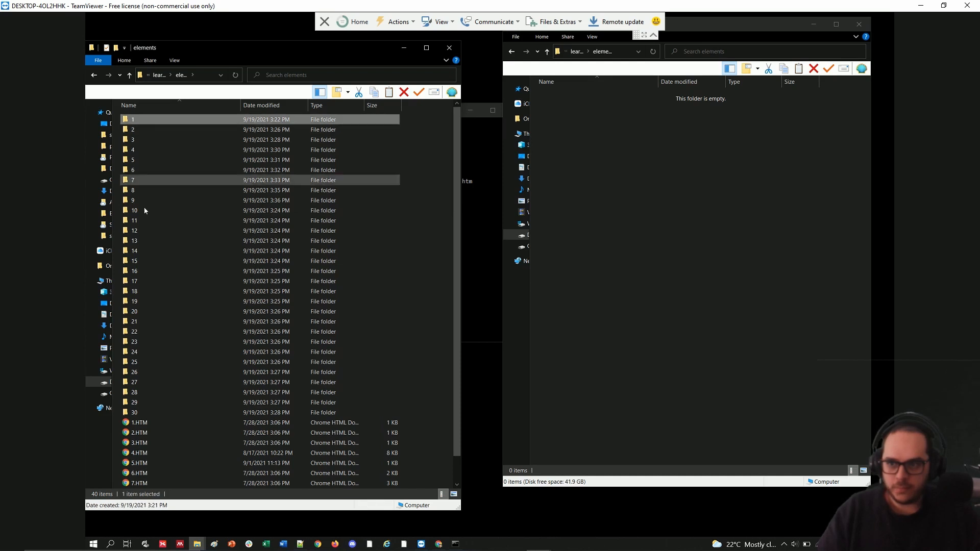
shift+click(145, 213)
right_click(145, 216)
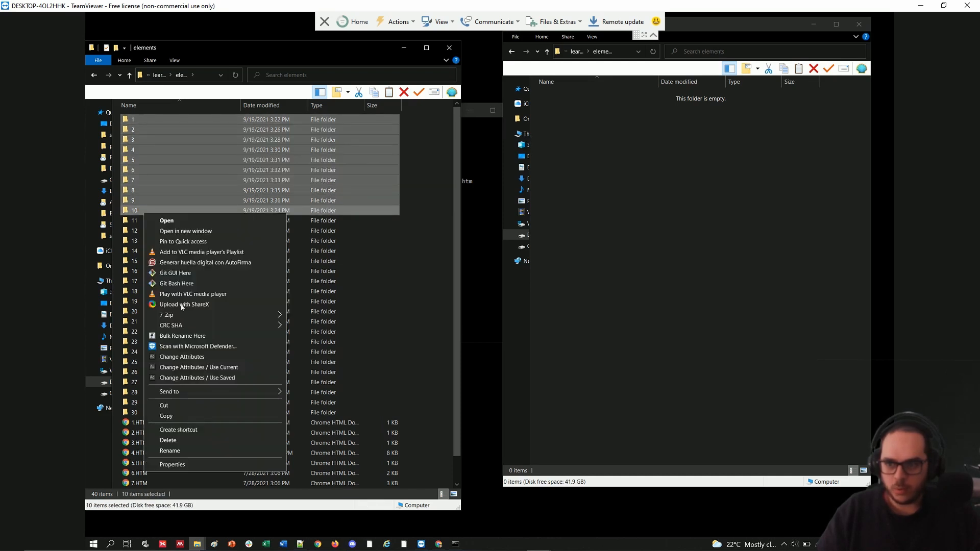
click(210, 464)
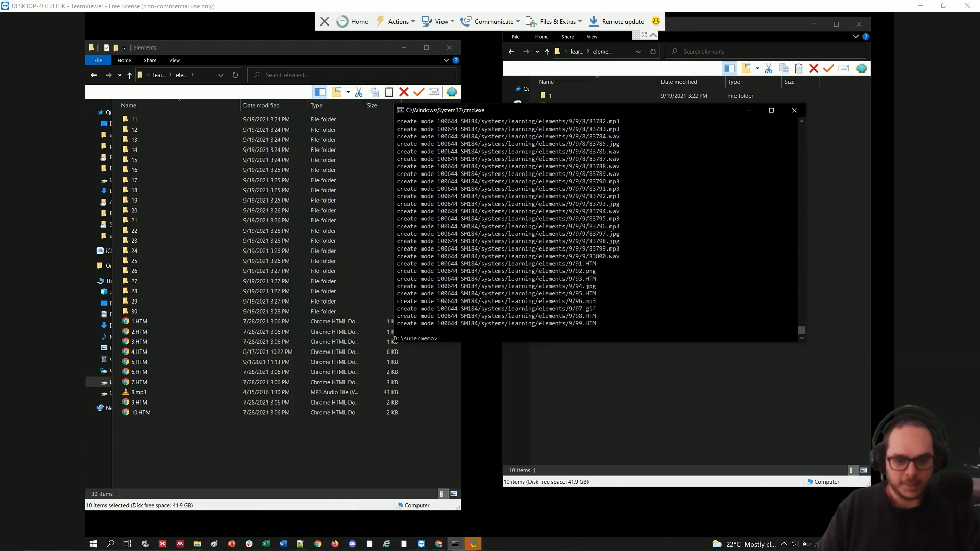
- Push the committed elements folders to GitLab from the Command Prompt with git push
click(632, 333)
key(Up)
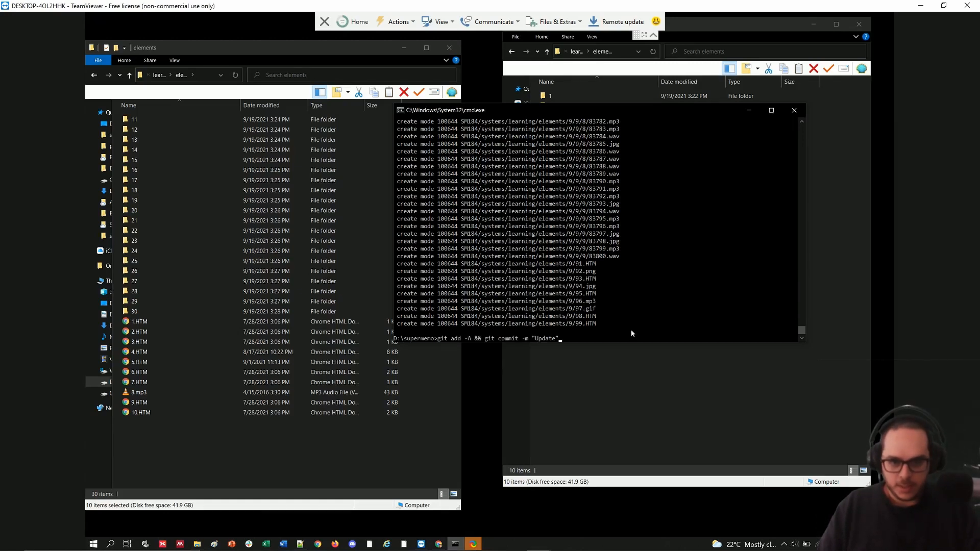
key(Up)
key(Up)
key(Return)
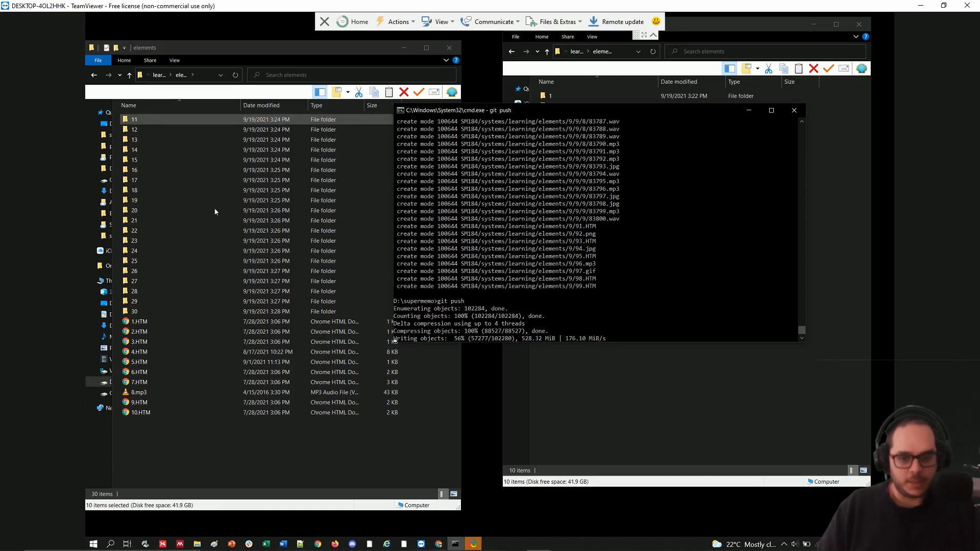
- Switch to the GitLab project page and examine the files' last-update times and the commit history
key(alt+Tab)
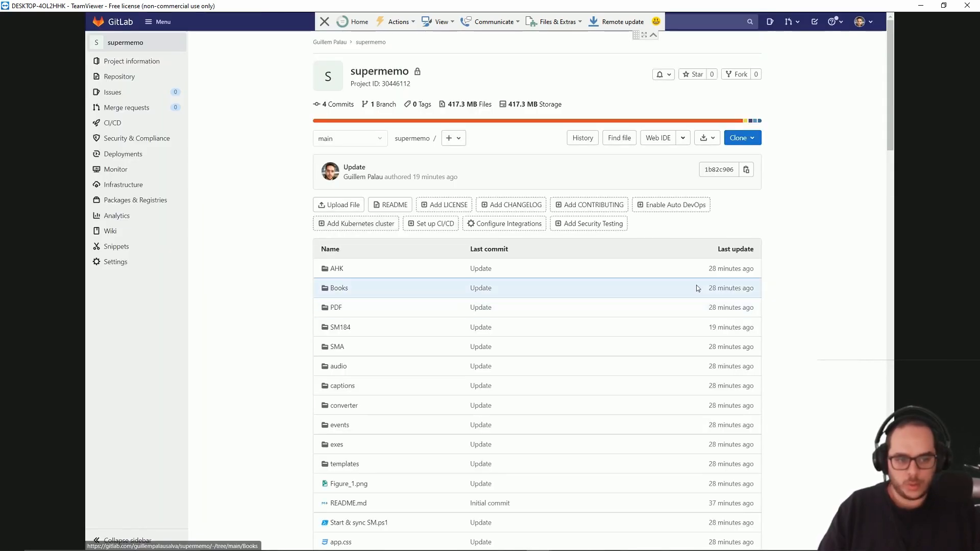
scroll(717, 272, down, 8)
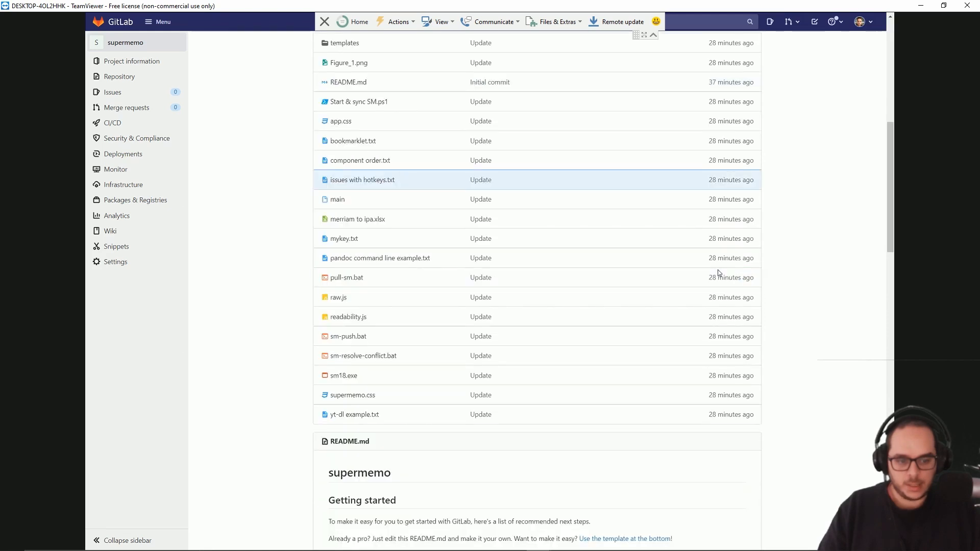
scroll(718, 273, down, 3)
scroll(718, 273, up, 10)
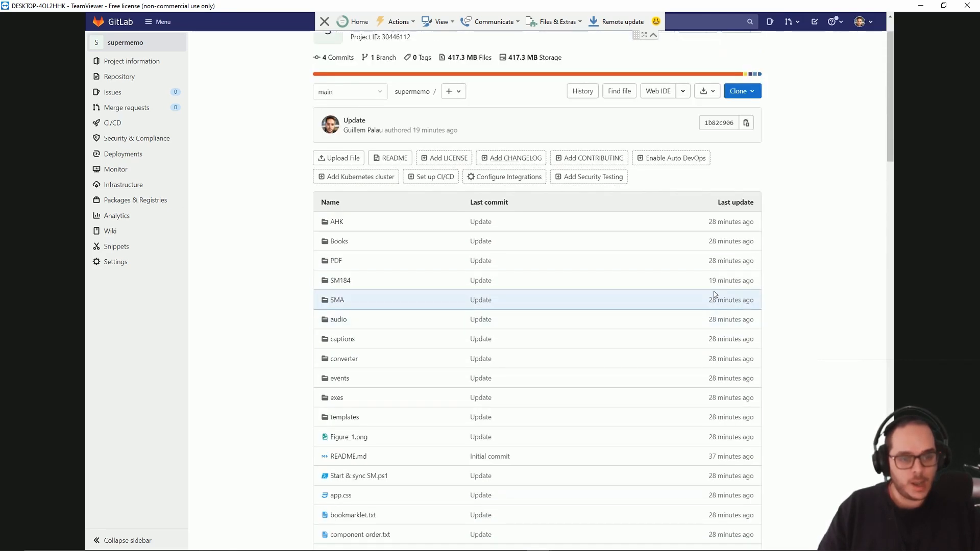
mouse_move(721, 284)
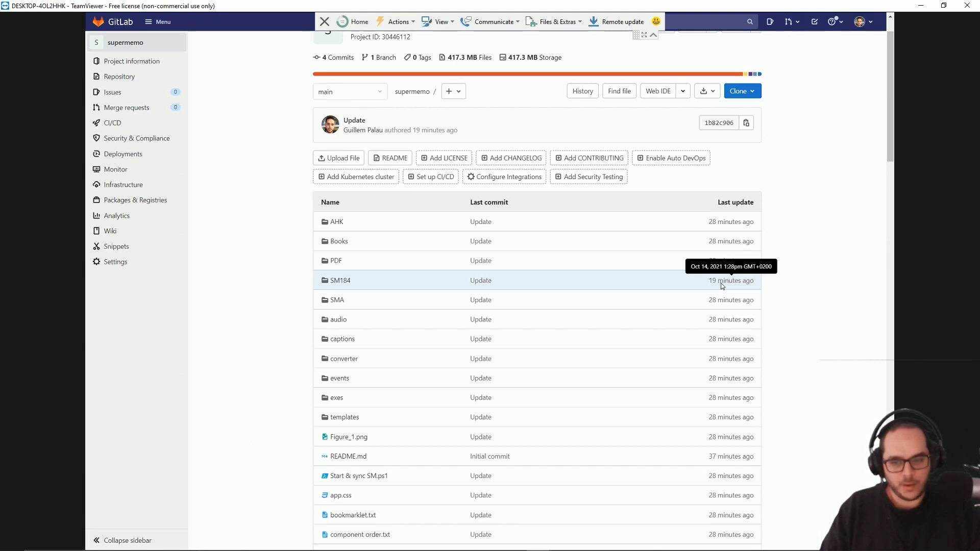
scroll(579, 276, up, 1)
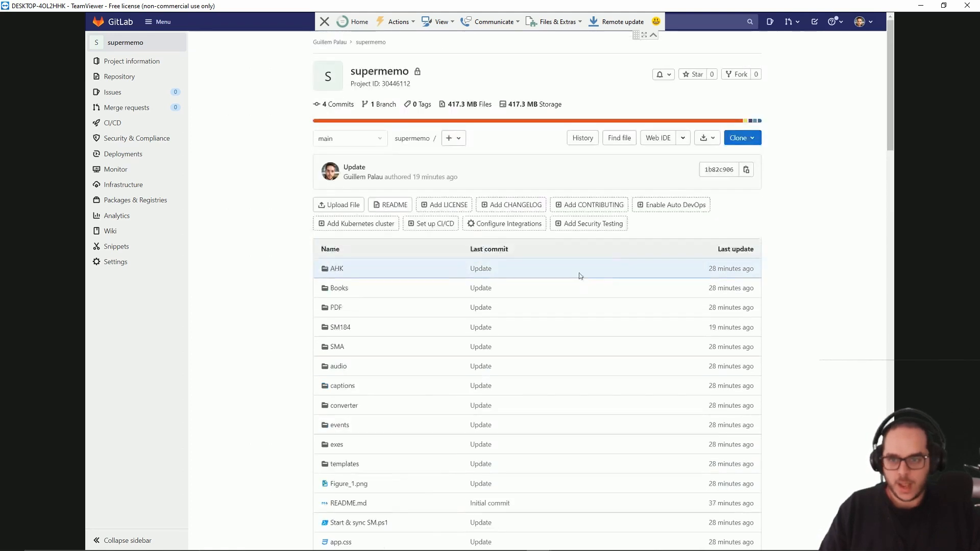
click(337, 104)
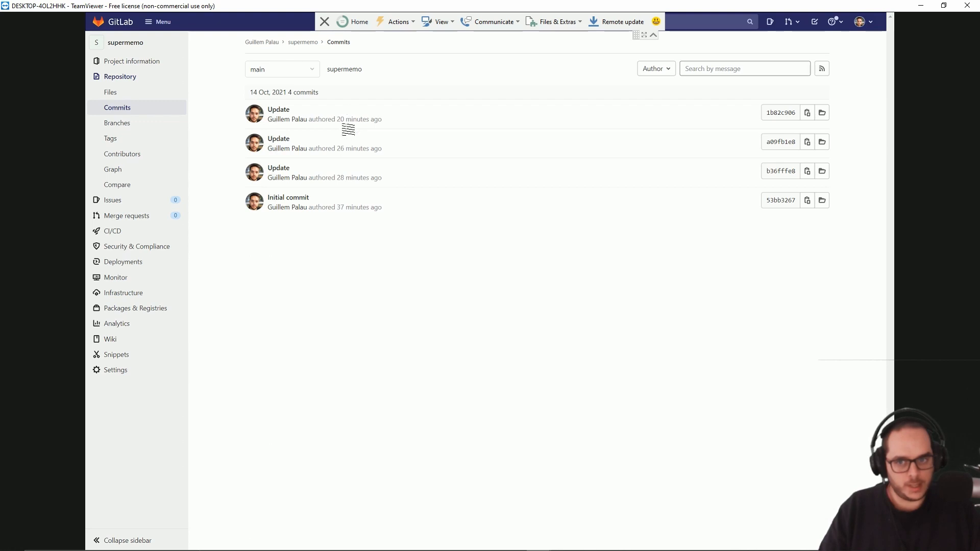
mouse_move(351, 121)
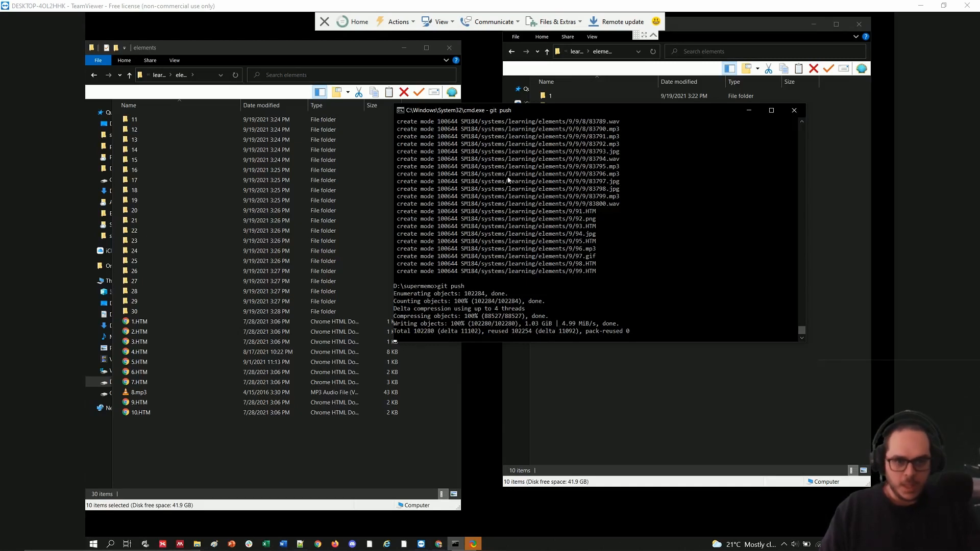
- Check the combined size of folders 11 to 20 in supermemo5's elements folder through their properties
click(144, 122)
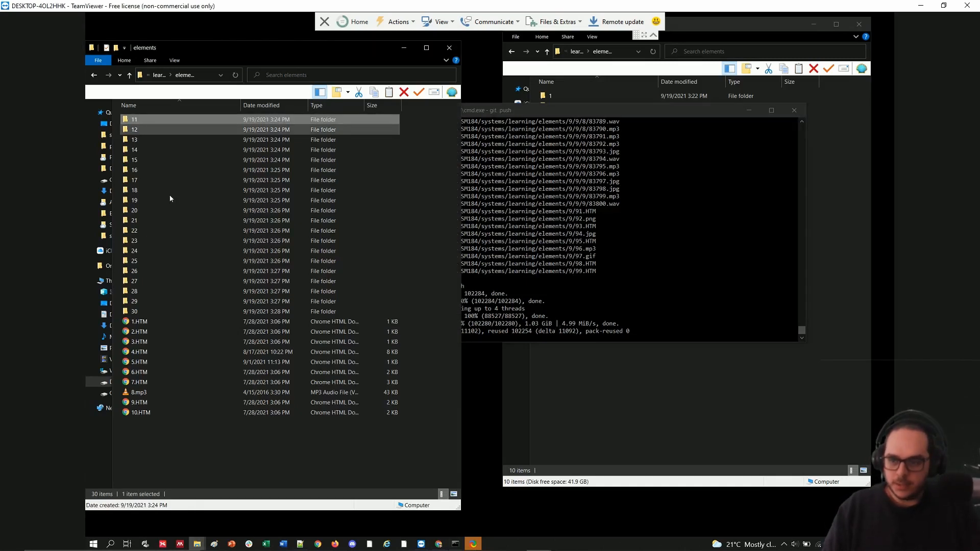
shift+click(135, 211)
right_click(141, 200)
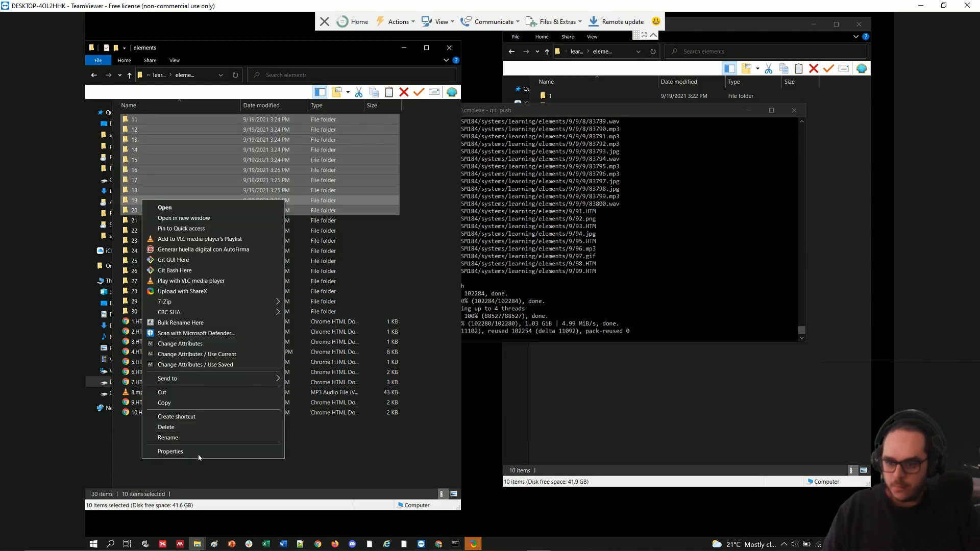
click(199, 452)
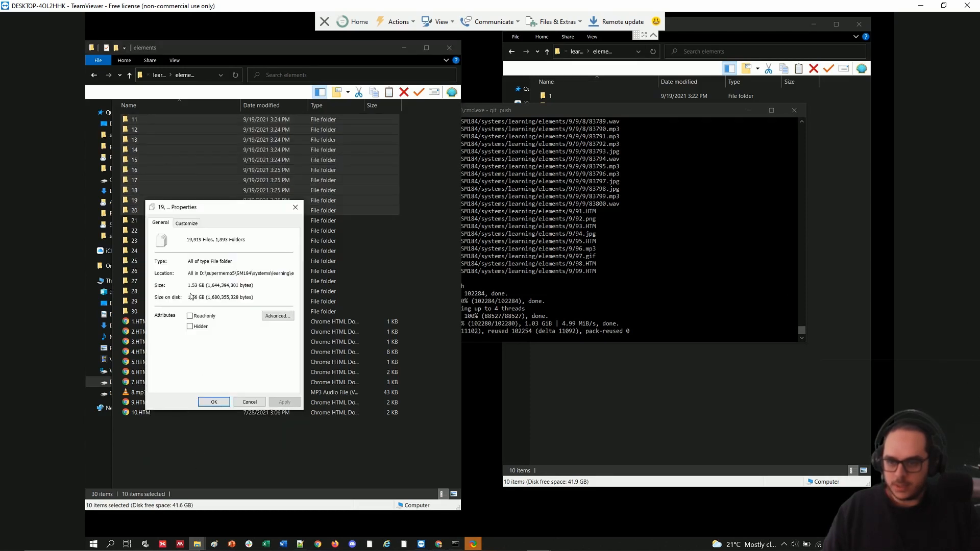
click(291, 206)
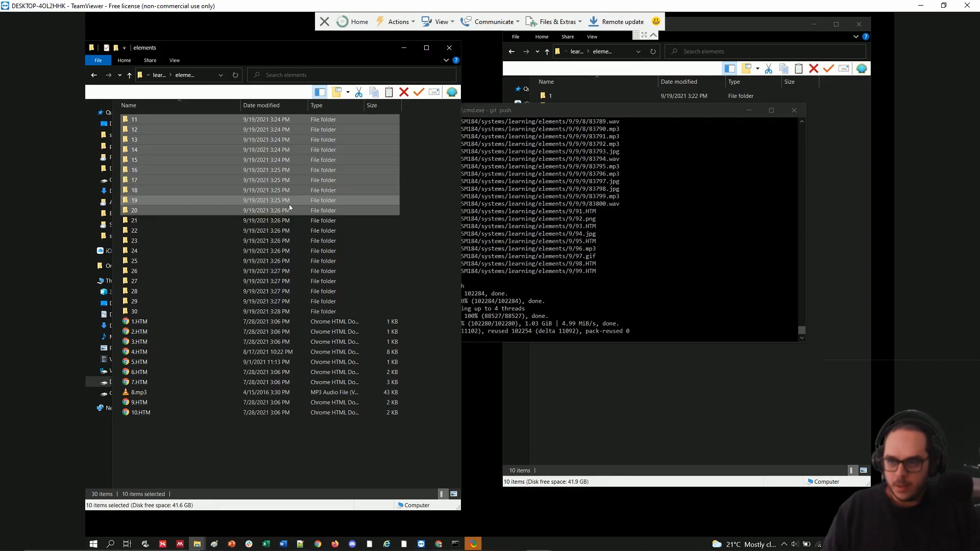
- Check the combined properties of folders 11 to 15, and of folders 11 to 14, in supermemo5's elements folder
click(168, 250)
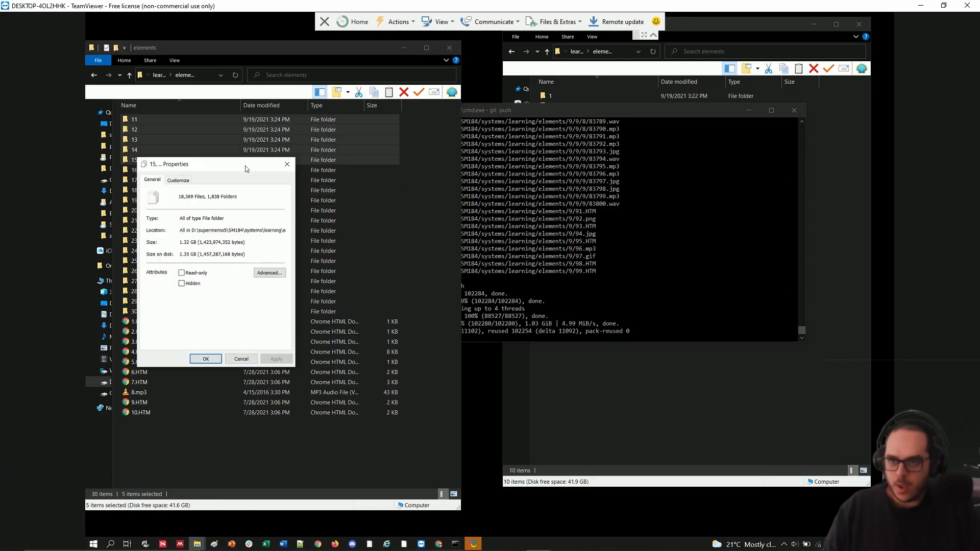
drag(245, 165, 310, 153)
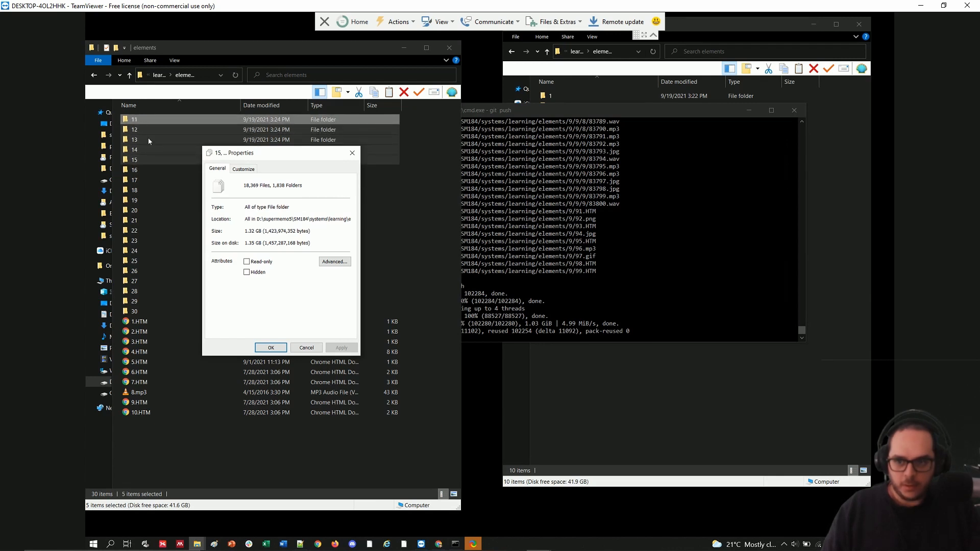
click(352, 152)
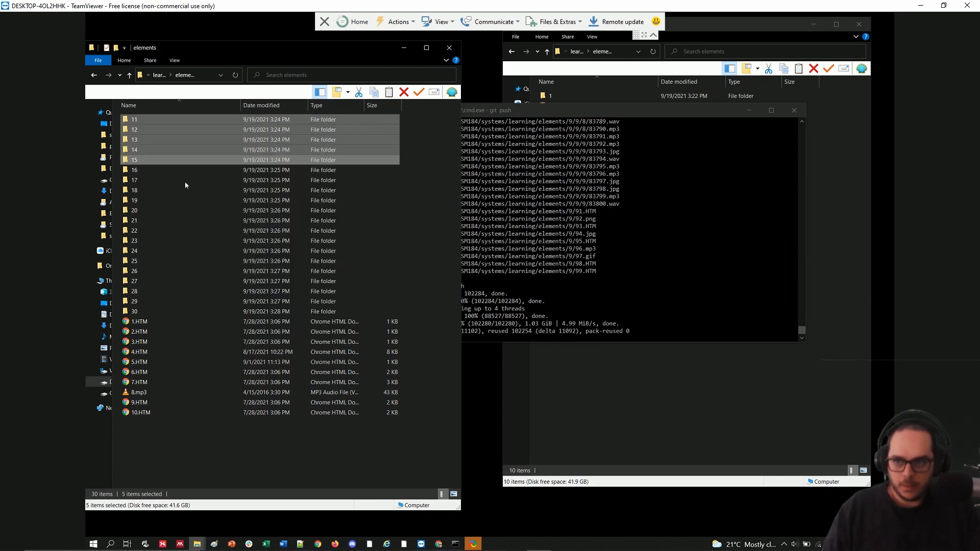
ctrl+click(136, 159)
right_click(136, 152)
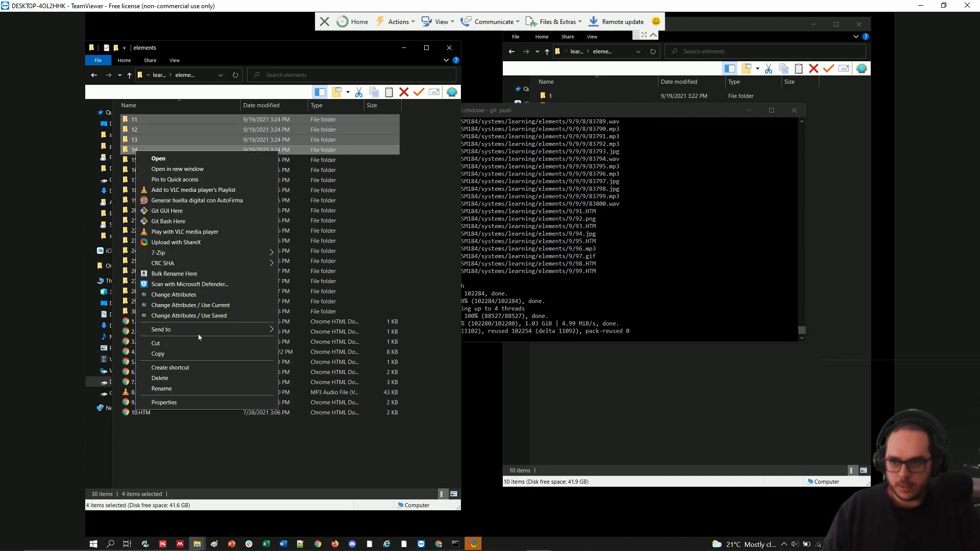
click(196, 401)
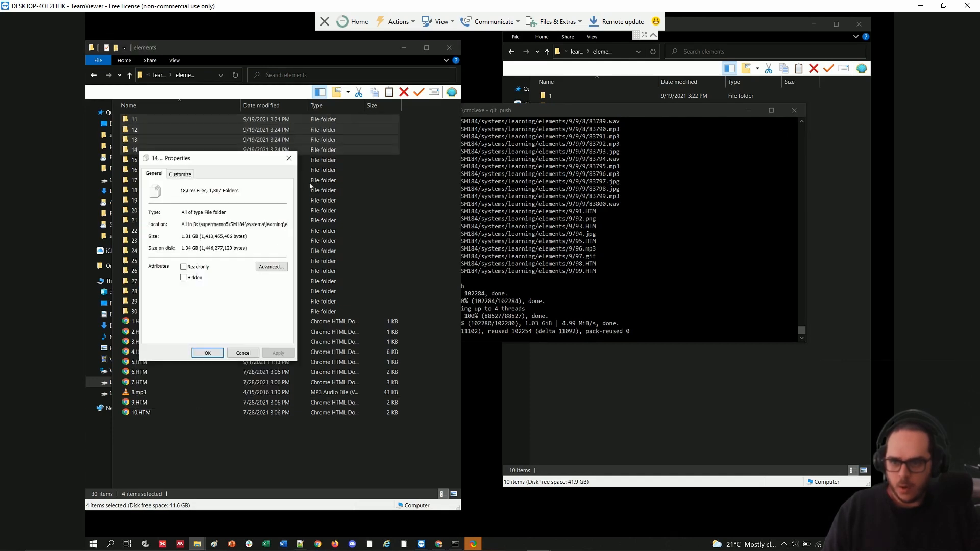
click(289, 158)
- Check the properties of folders 11 to 13 together and of folder 11 alone
ctrl+click(134, 147)
right_click(134, 144)
click(193, 394)
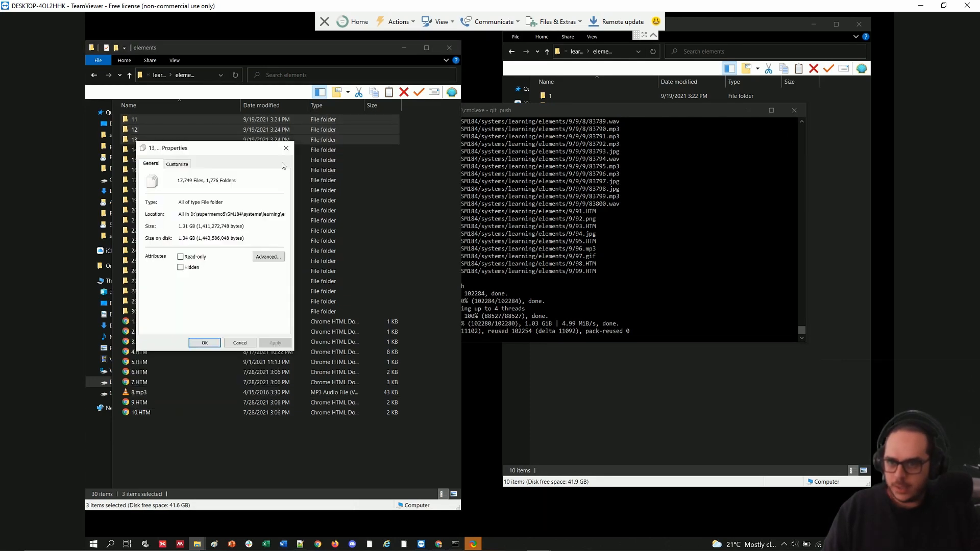
click(286, 149)
ctrl+click(146, 136)
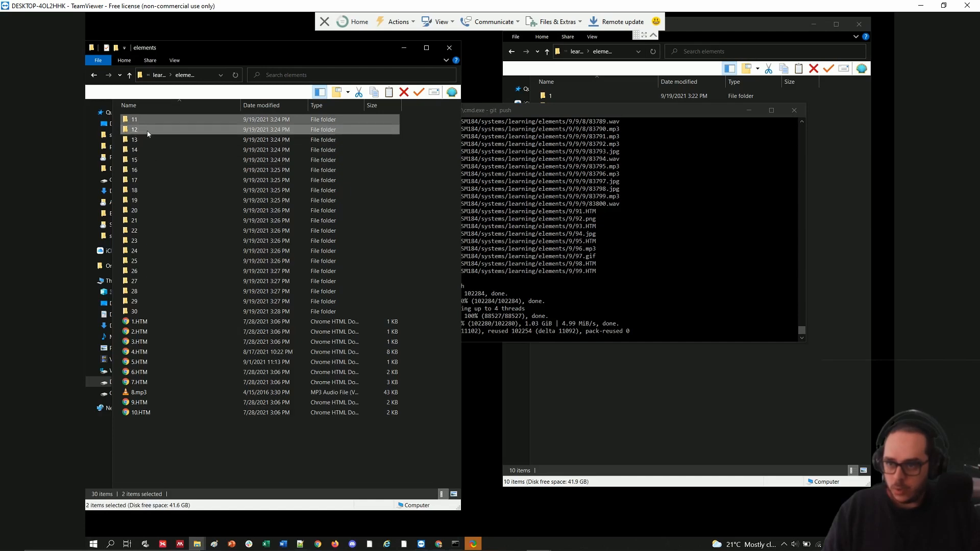
ctrl+click(133, 126)
right_click(139, 121)
click(168, 418)
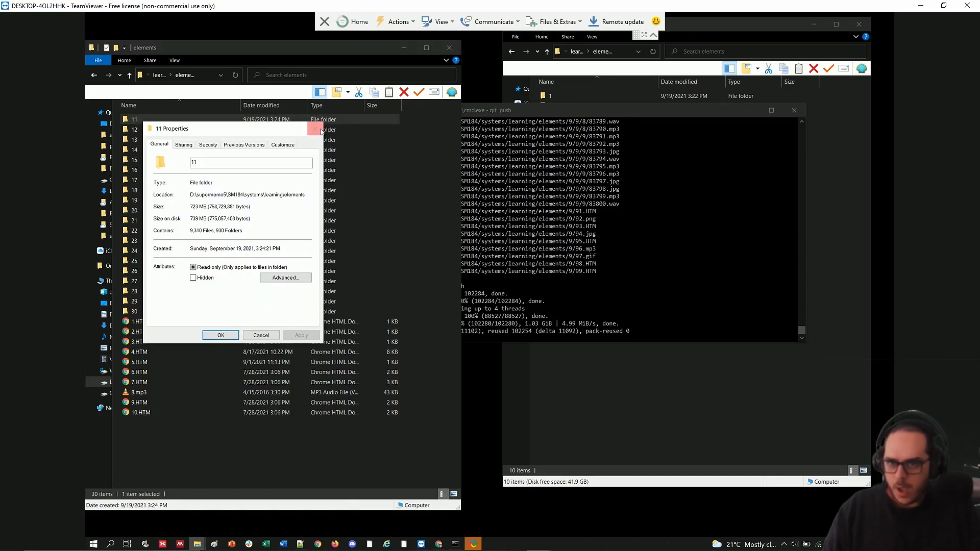
click(316, 129)
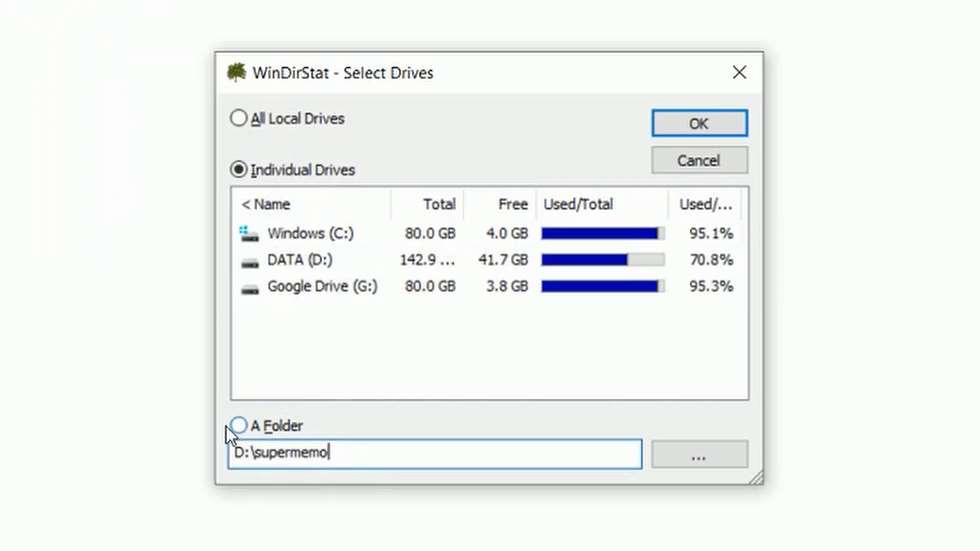
- In WinDirStat, scan D:\supermemo5\SM184\systems\learning\elements and compare the disk usage of folders 11 and 12
click(253, 453)
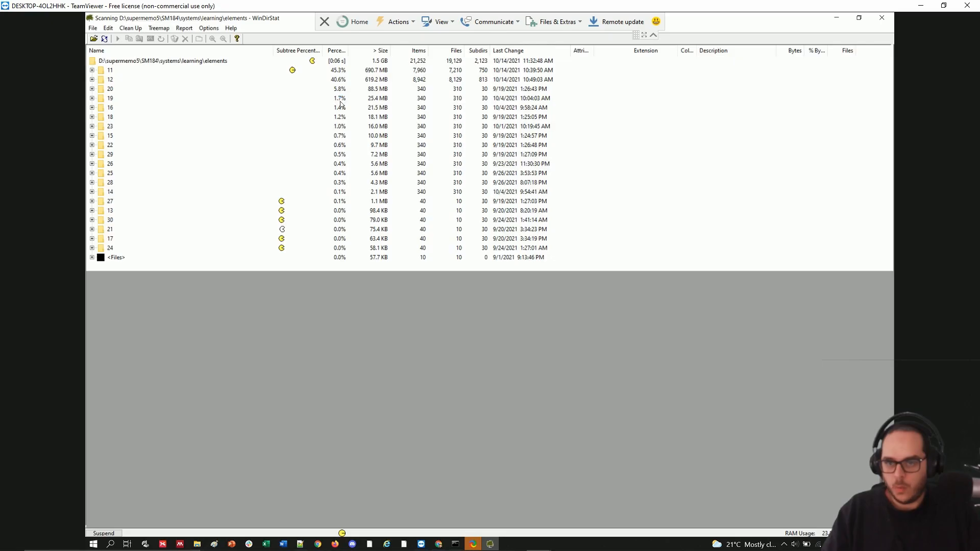
click(113, 70)
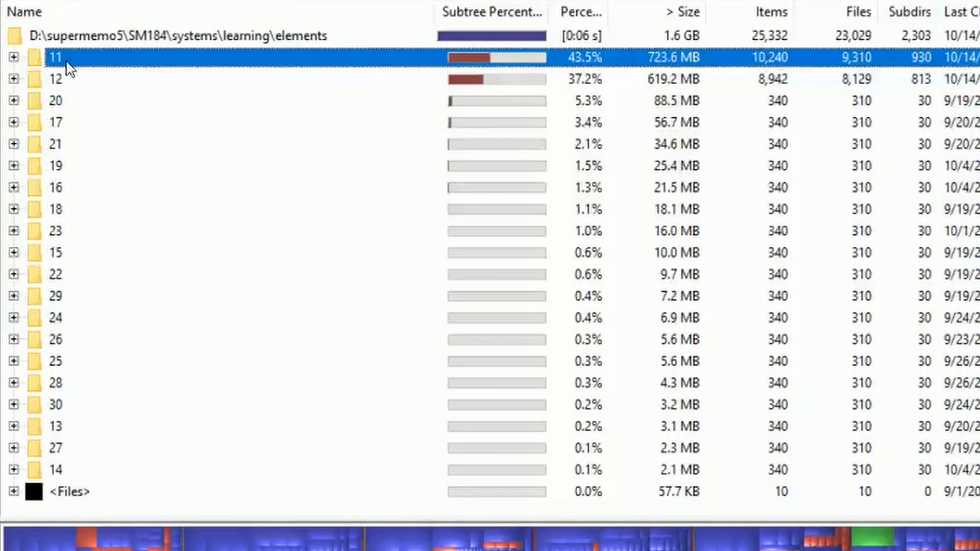
click(112, 79)
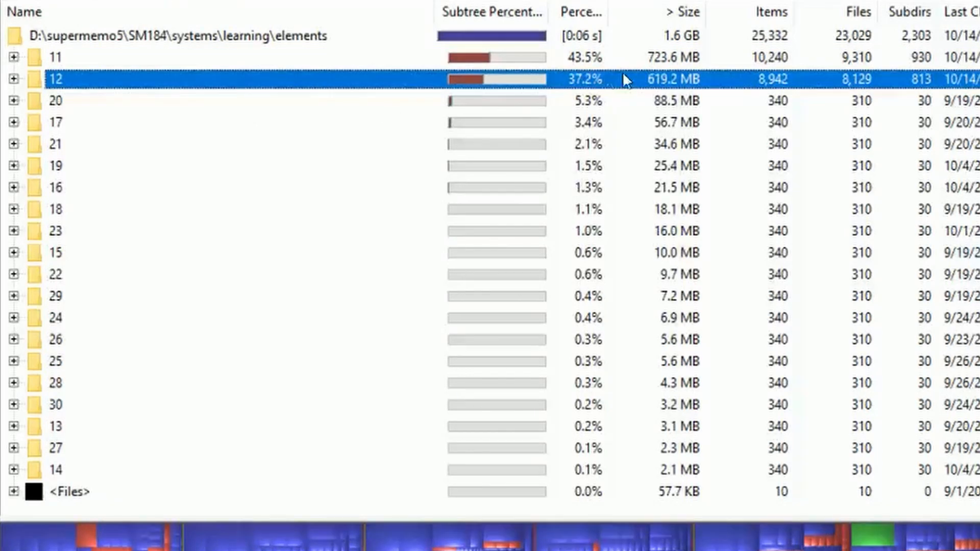
click(578, 58)
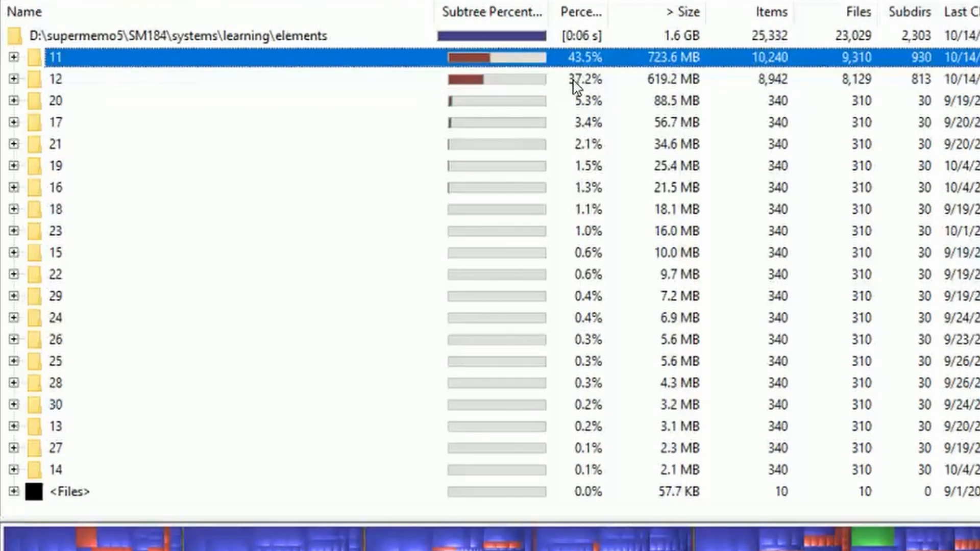
click(466, 85)
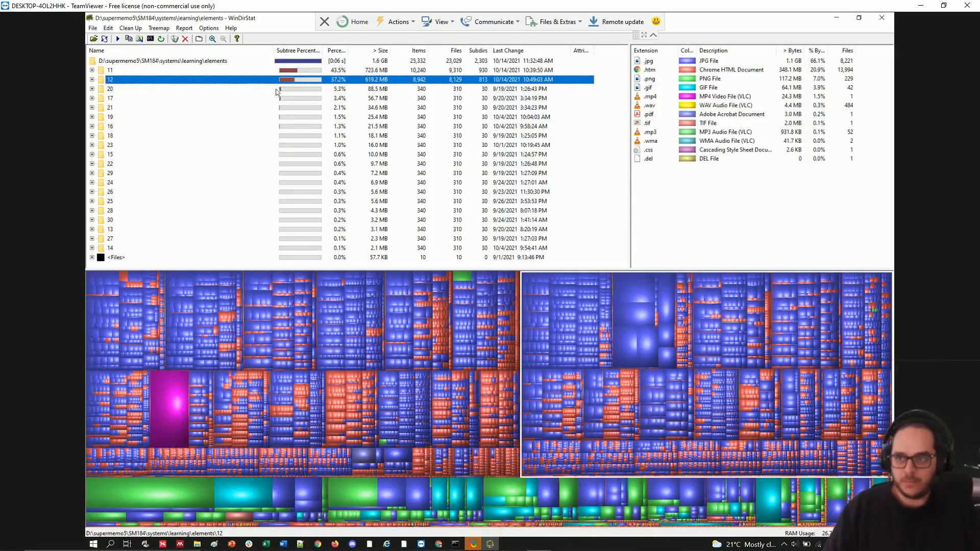
click(111, 72)
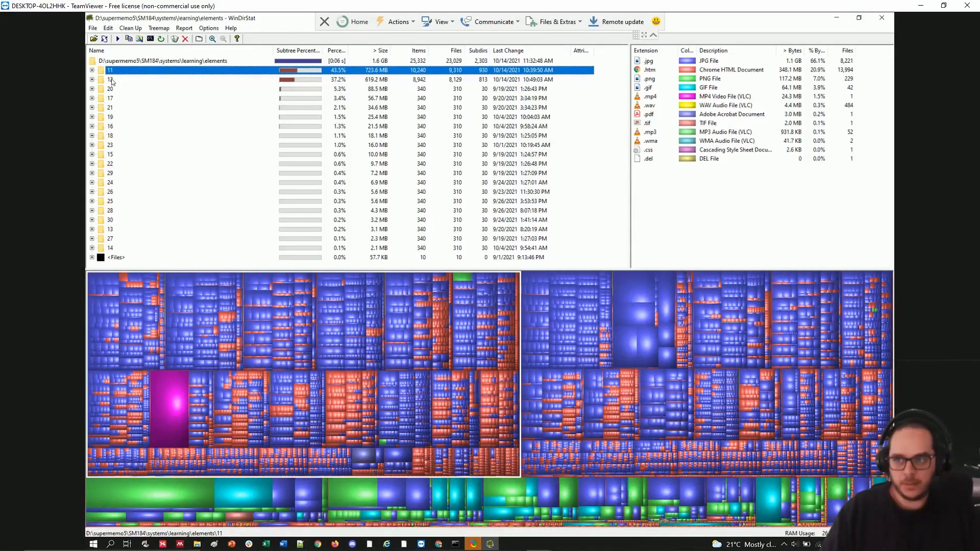
click(111, 79)
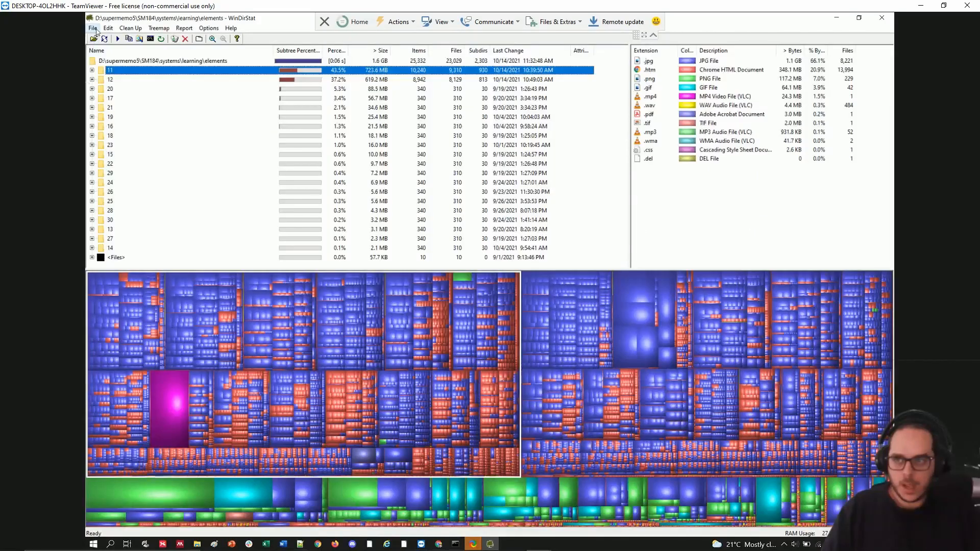
- Scan only D:\supermemo5\SM184\systems\learning\elements\11, examine its subfolders and file types, and close WinDirStat
click(92, 28)
click(103, 39)
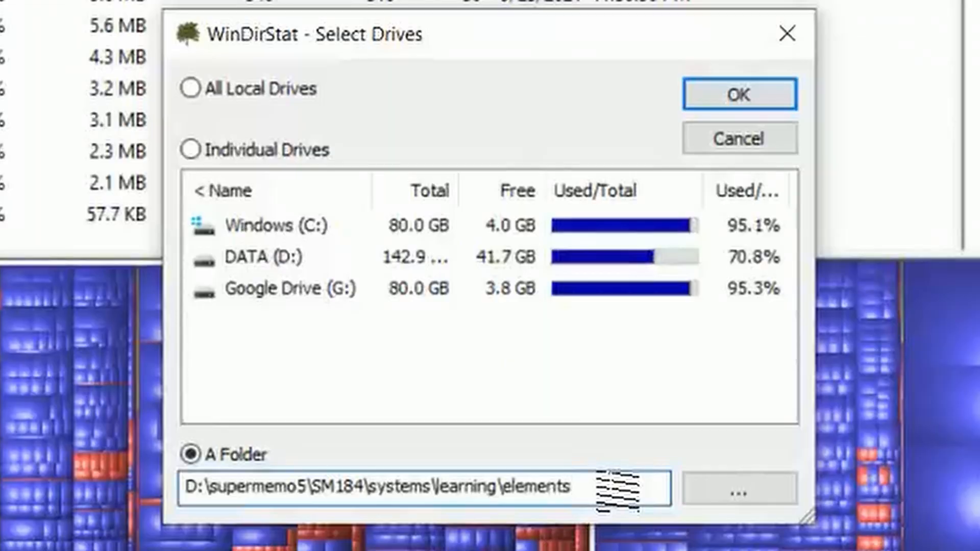
text(\11)
key(Return)
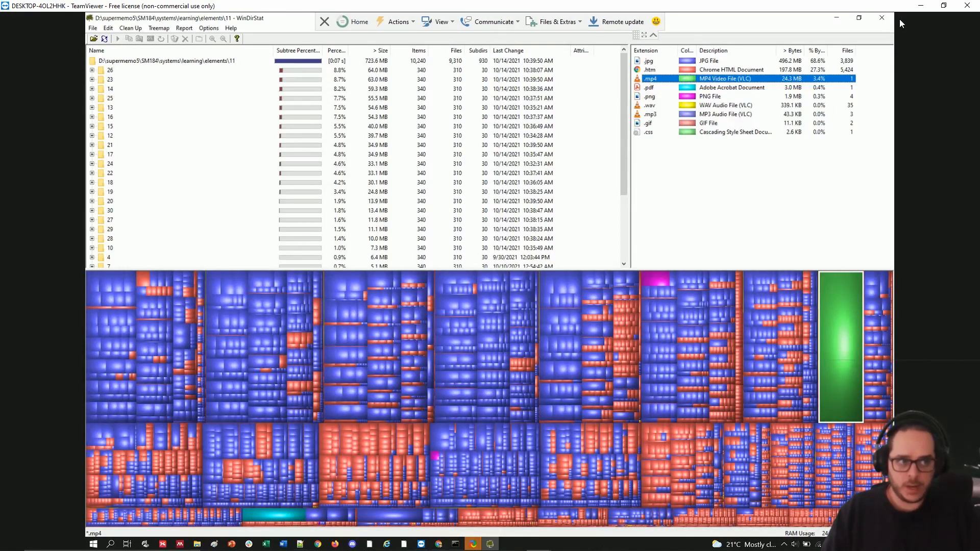
click(881, 17)
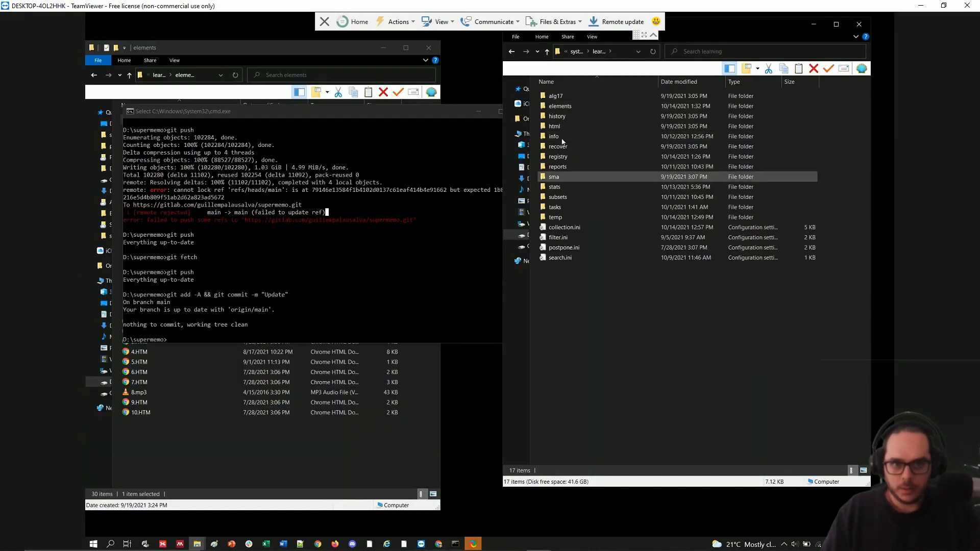
- In File Explorer, open supermemo's elements folder and move folder 11 from supermemo5's elements folder into it
double_click(560, 106)
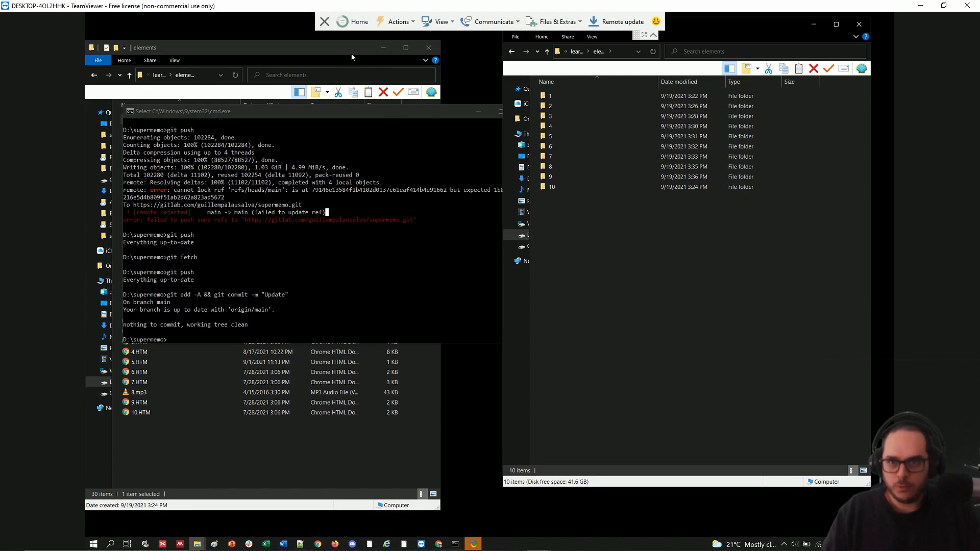
click(199, 104)
drag(130, 121, 592, 295)
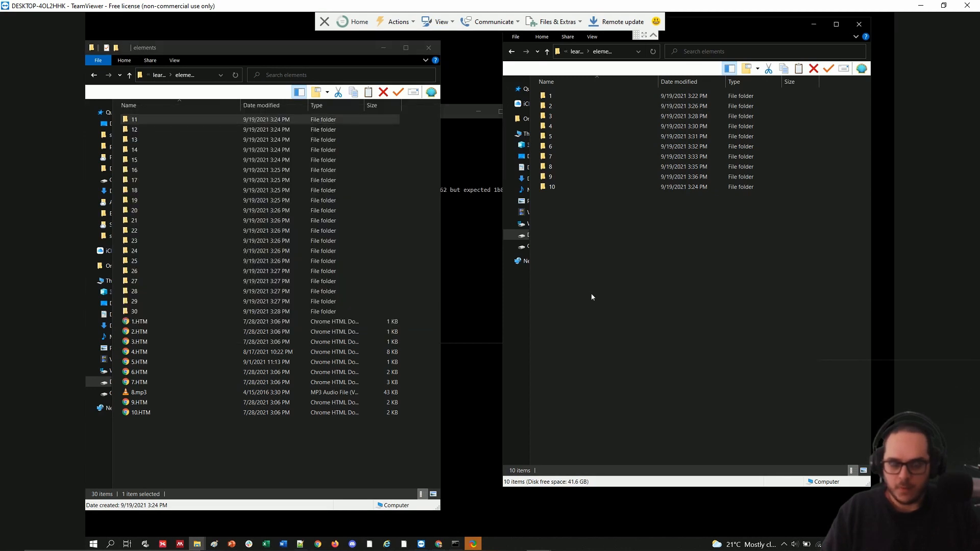
- In the Command Prompt, commit folder 11 with git add -A && git commit -m "Update" and push it to GitLab with git push
click(454, 114)
key(Up)
key(Return)
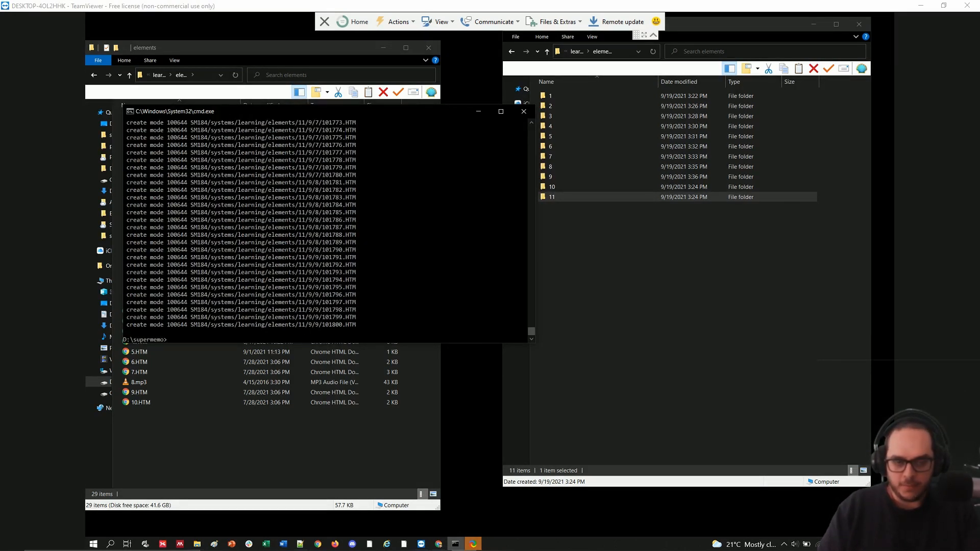
key(Up)
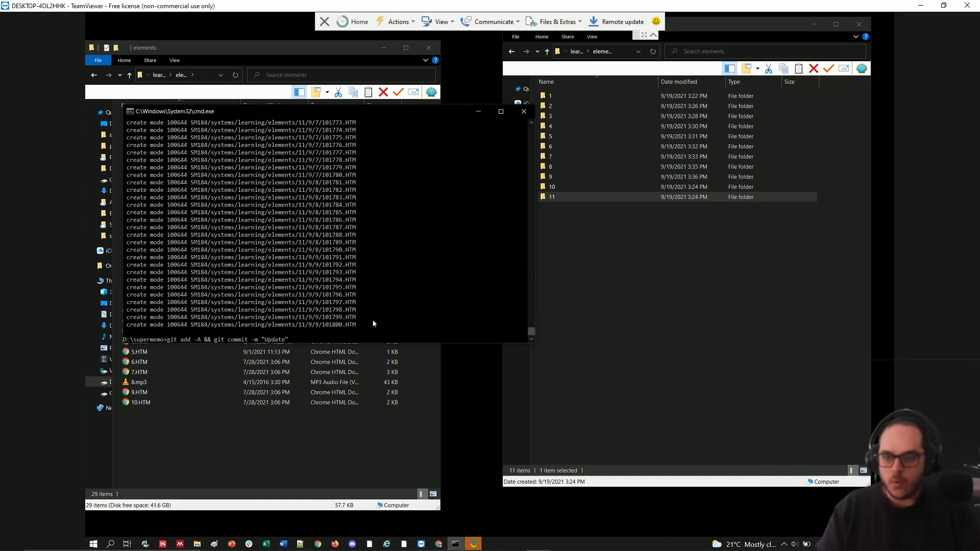
key(Up)
key(Return)
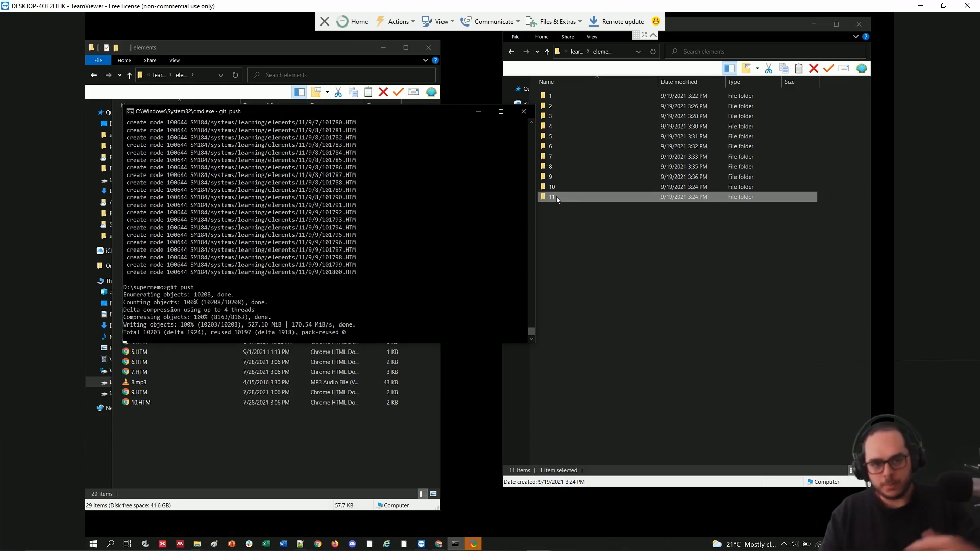
- Examine the committed files listed in the Command Prompt during the push, and return to supermemo5's elements folder in File Explorer
scroll(258, 243, up, 7)
scroll(258, 243, up, 4)
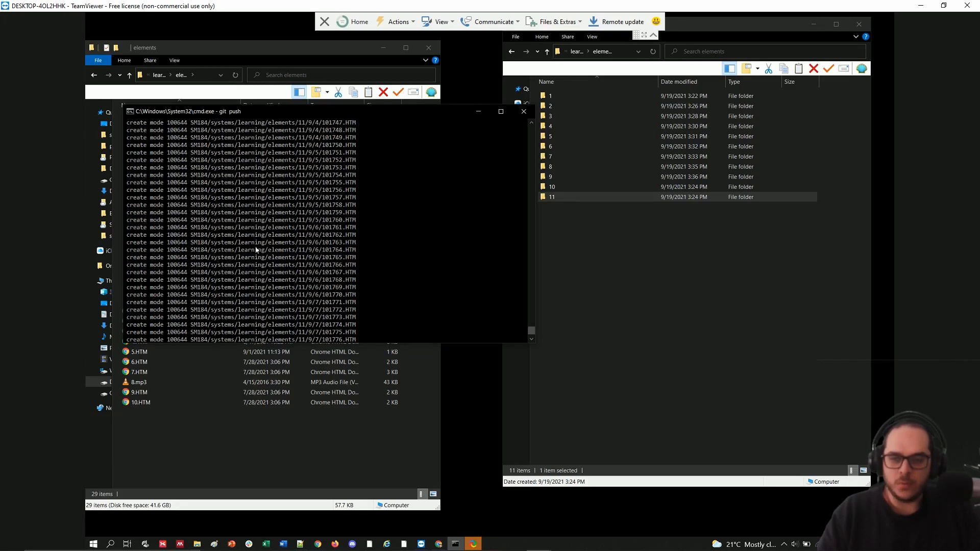
scroll(256, 249, up, 5)
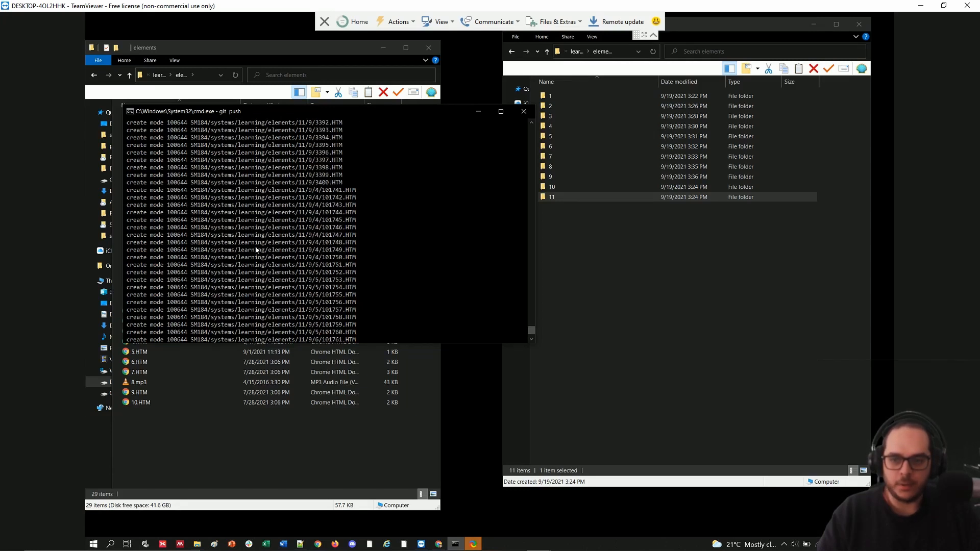
scroll(302, 162, up, 4)
scroll(302, 162, down, 5)
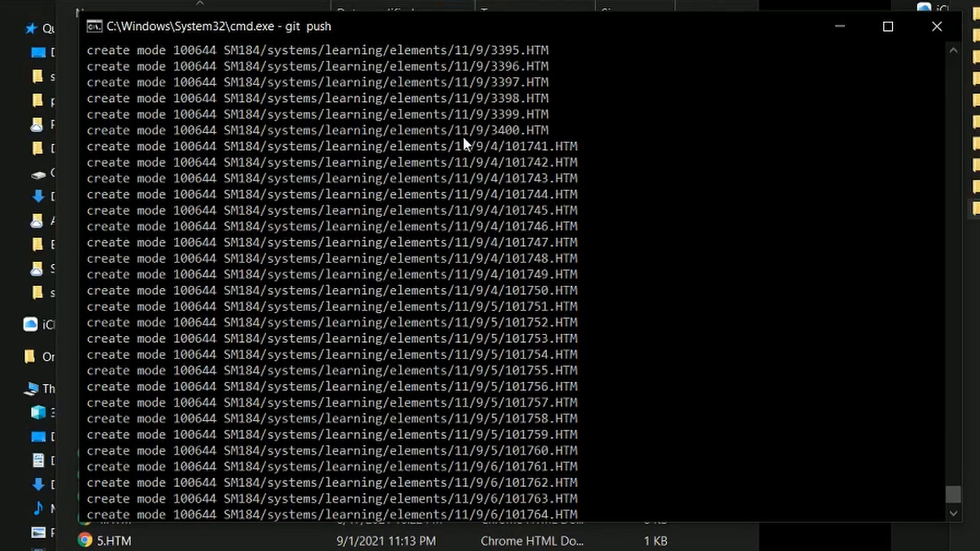
scroll(464, 139, down, 18)
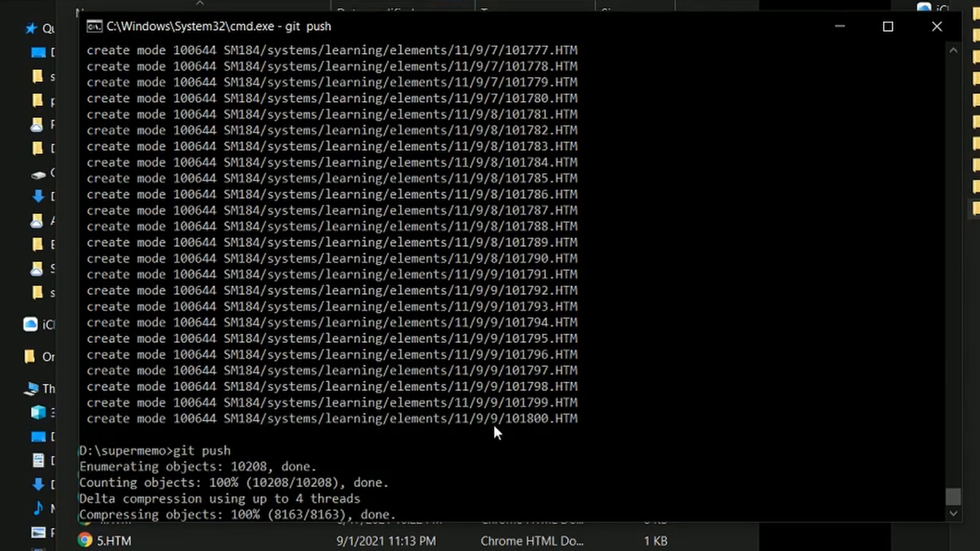
scroll(307, 239, up, 13)
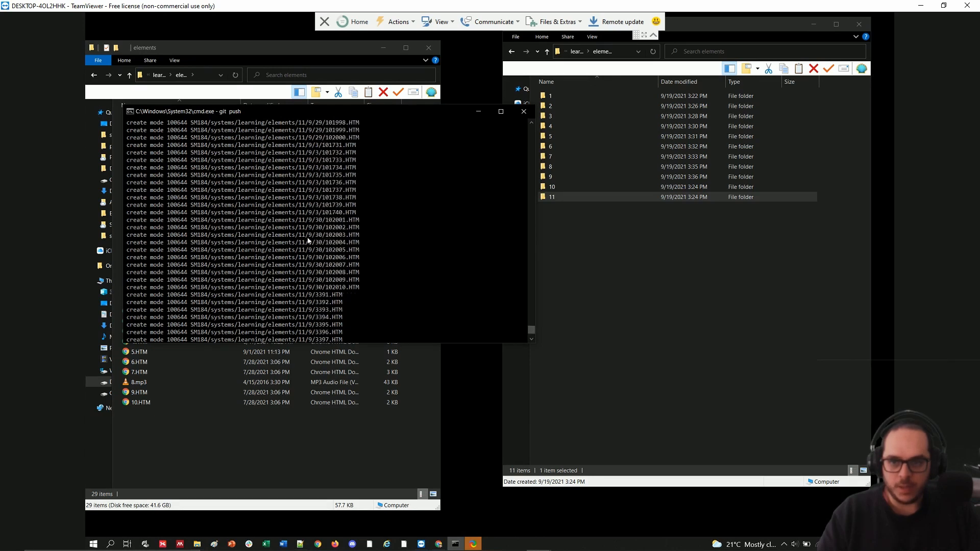
scroll(308, 241, down, 15)
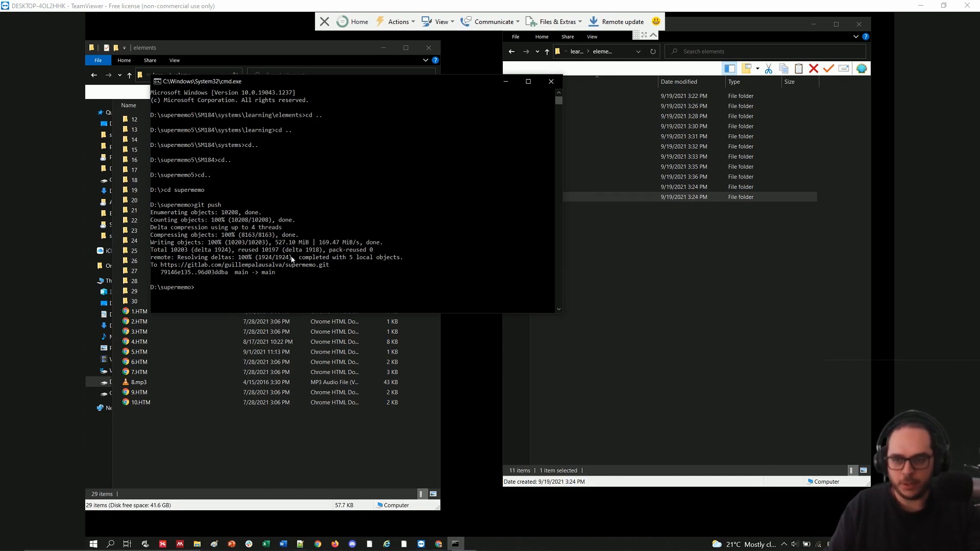
key(alt+Tab)
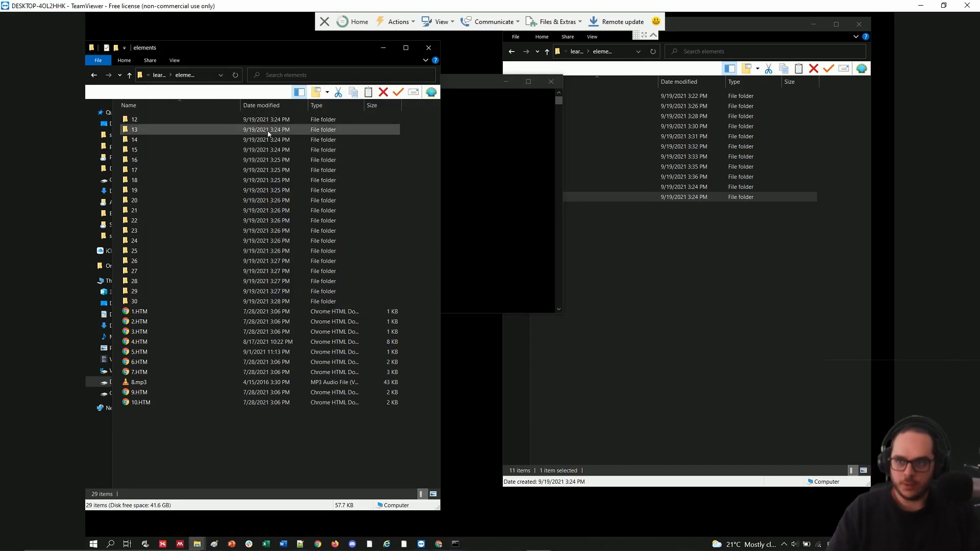
- Move folder 12 from supermemo5's elements folder into supermemo's elements folder and check its size in its properties
click(126, 121)
key(ctrl+x)
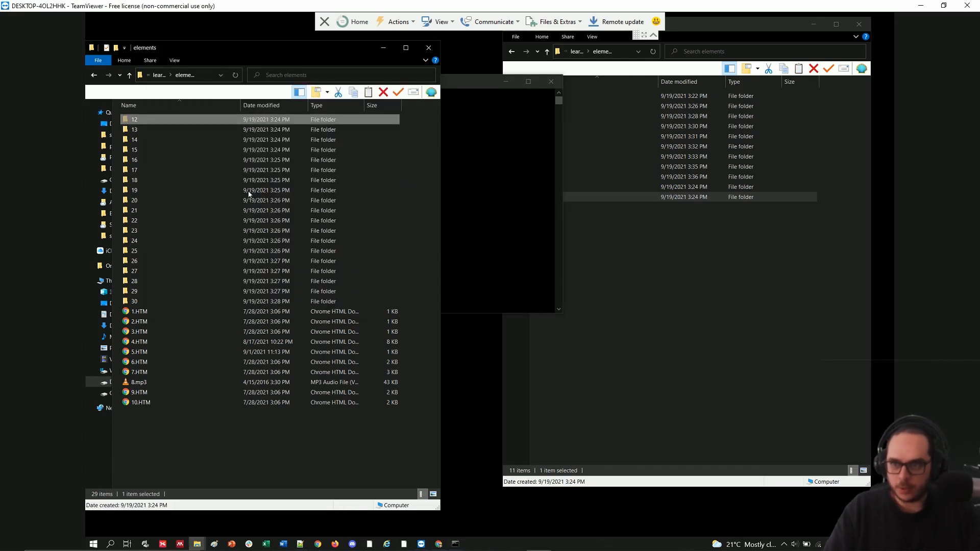
click(678, 337)
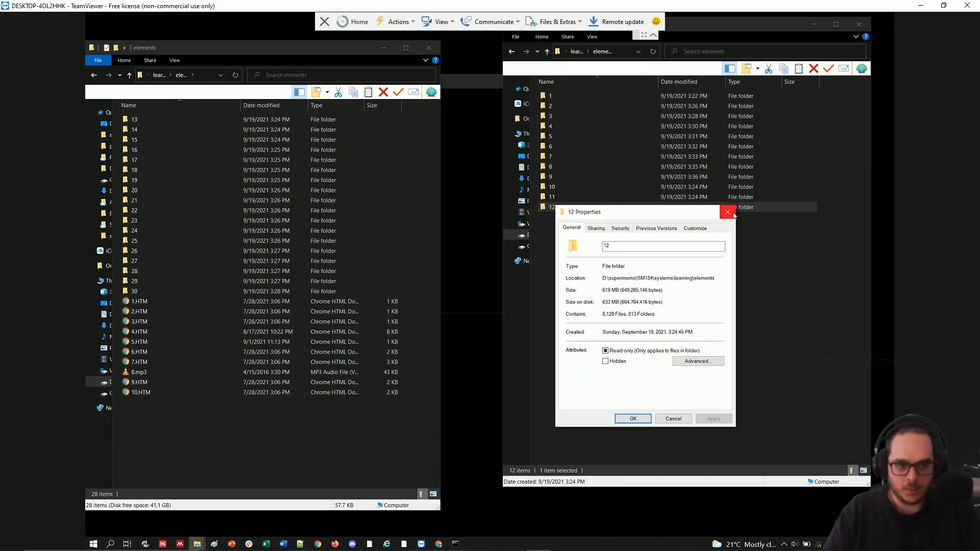
click(728, 212)
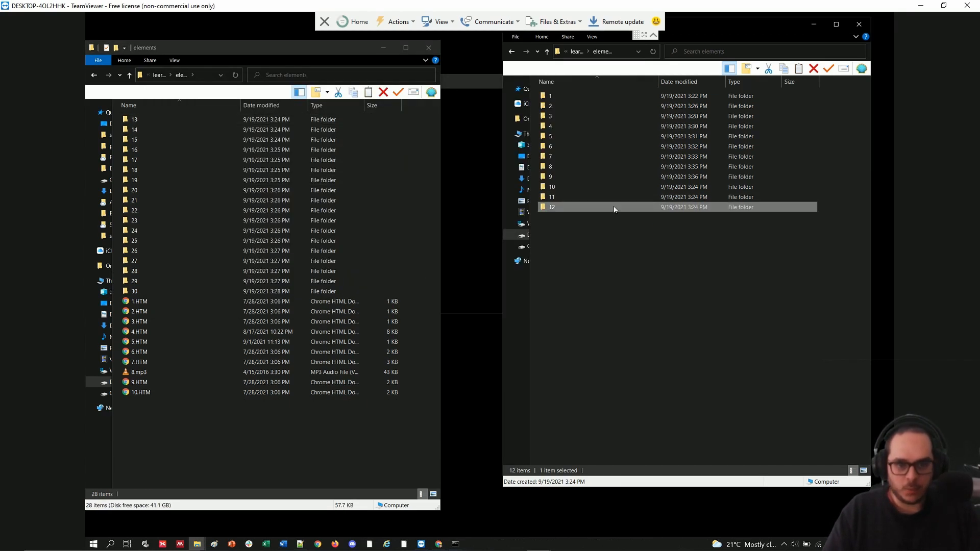
click(628, 278)
- In the Command Prompt, stage folder 12 with git add -A, commit and push it to GitLab, and examine the pushed data size
click(455, 544)
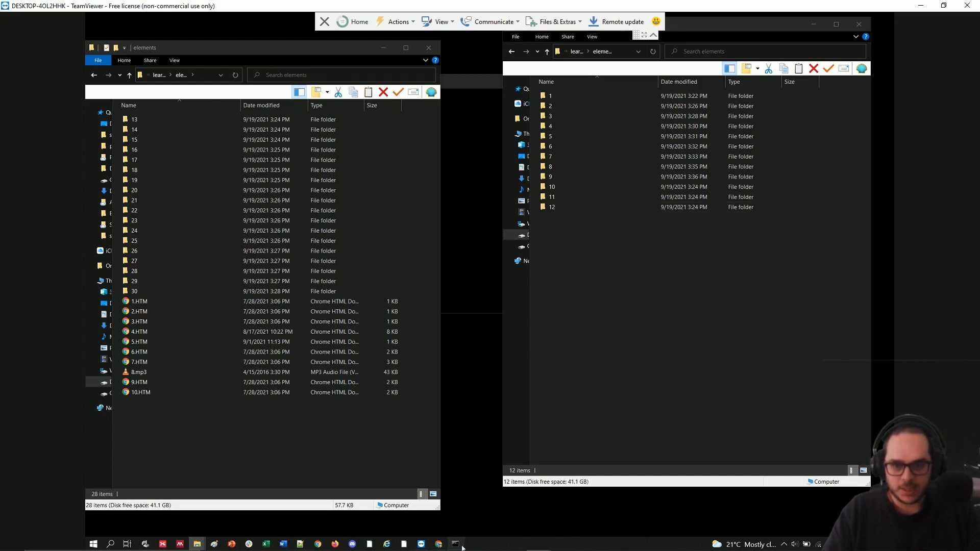
text(git add -A)
key(Return)
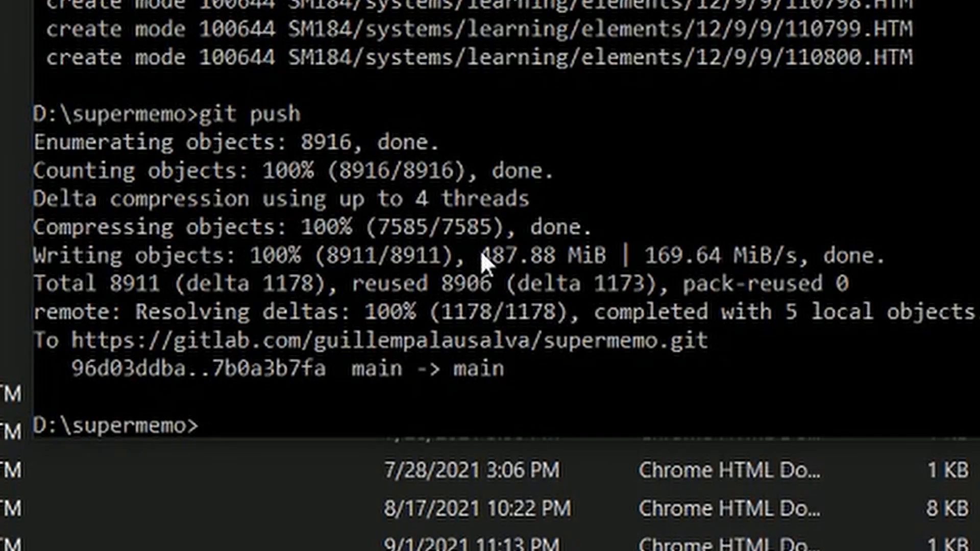
drag(269, 265, 291, 263)
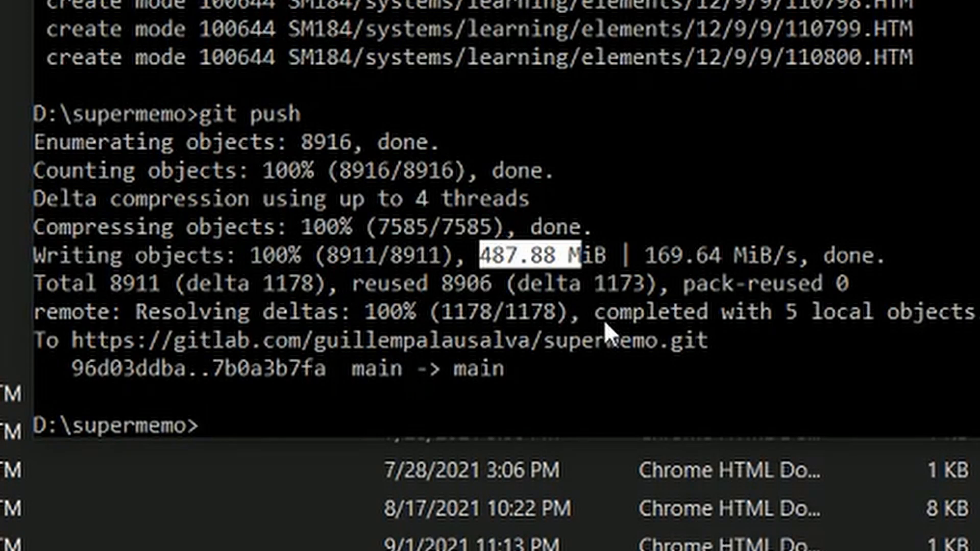
click(599, 253)
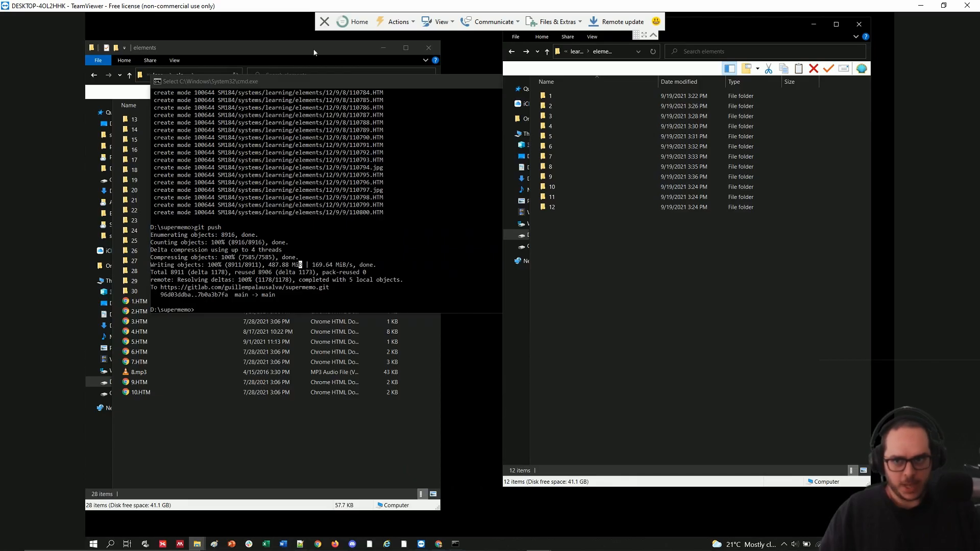
- In File Explorer, check the combined size of everything left in supermemo5's elements folder and move it all into supermemo's elements folder
click(313, 49)
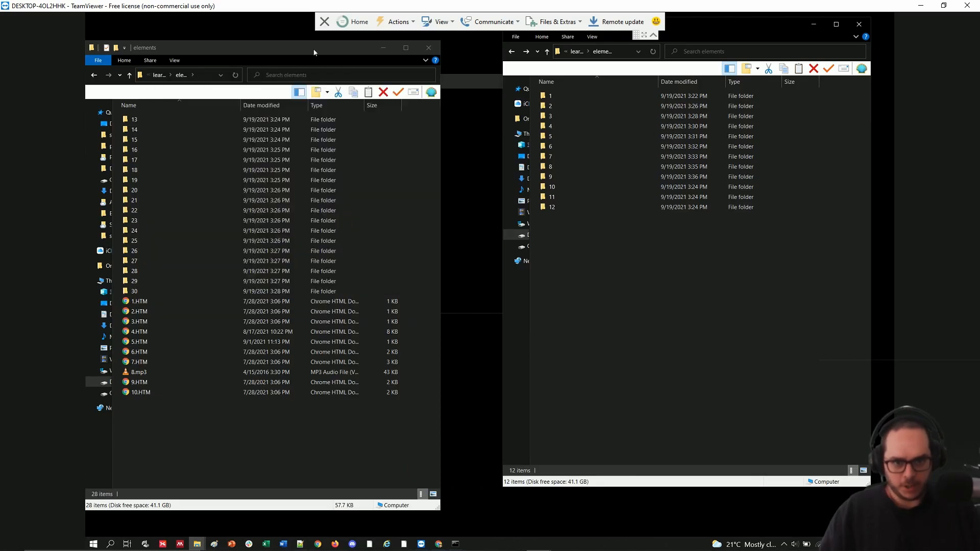
click(155, 190)
key(ctrl+a)
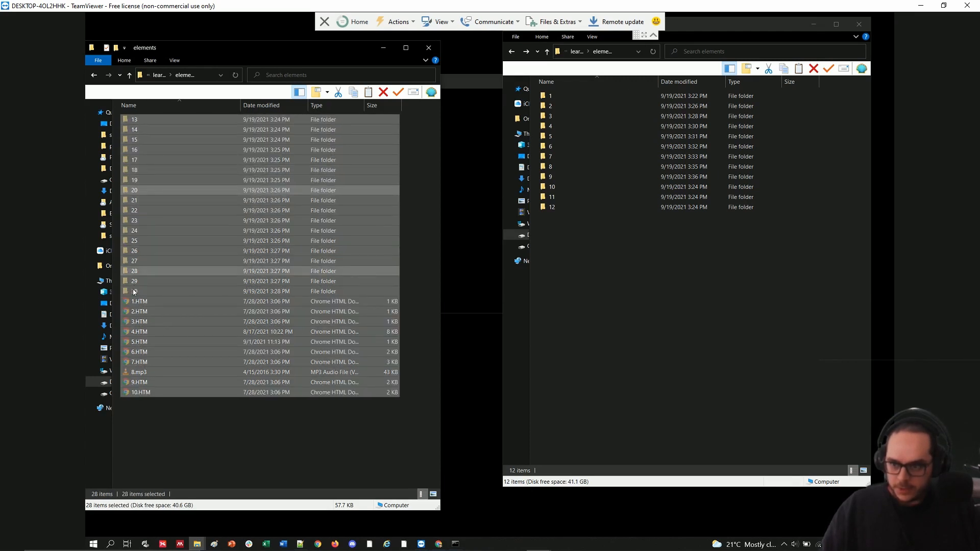
right_click(145, 307)
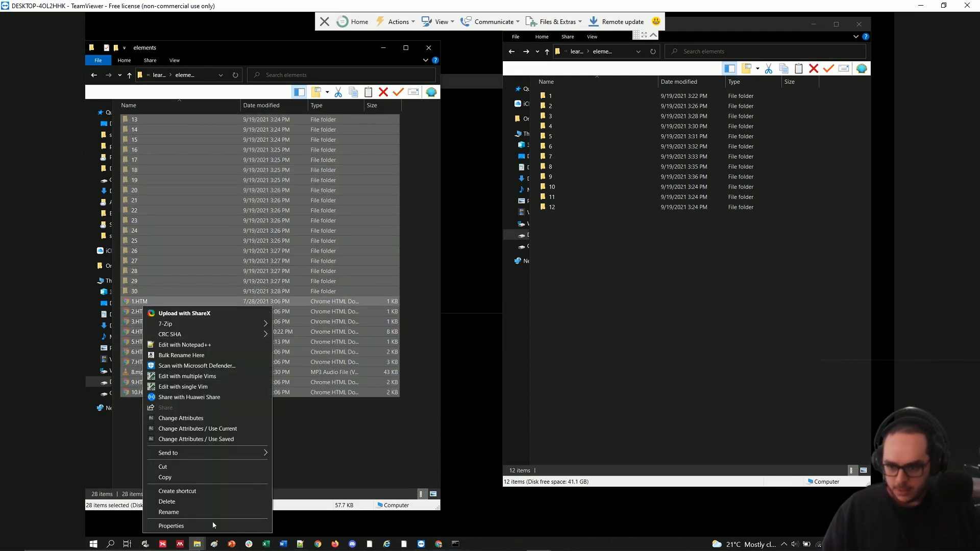
click(202, 526)
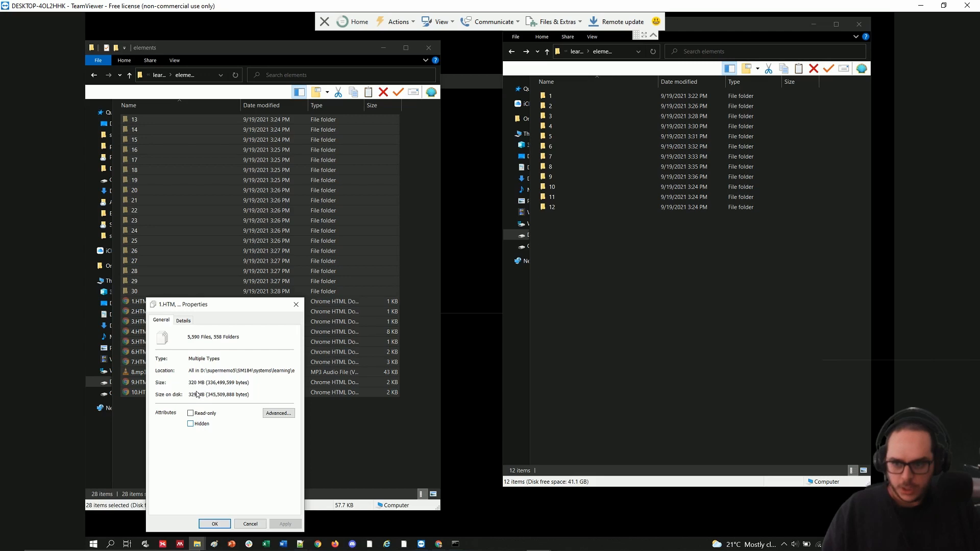
click(297, 305)
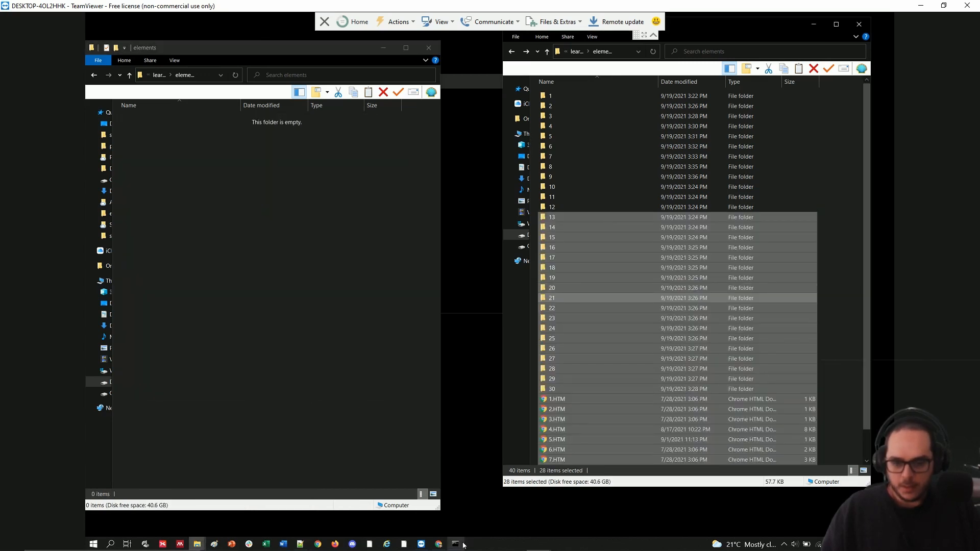
- In the Command Prompt, commit the remaining elements folders and files and push them to GitLab with git push
click(456, 543)
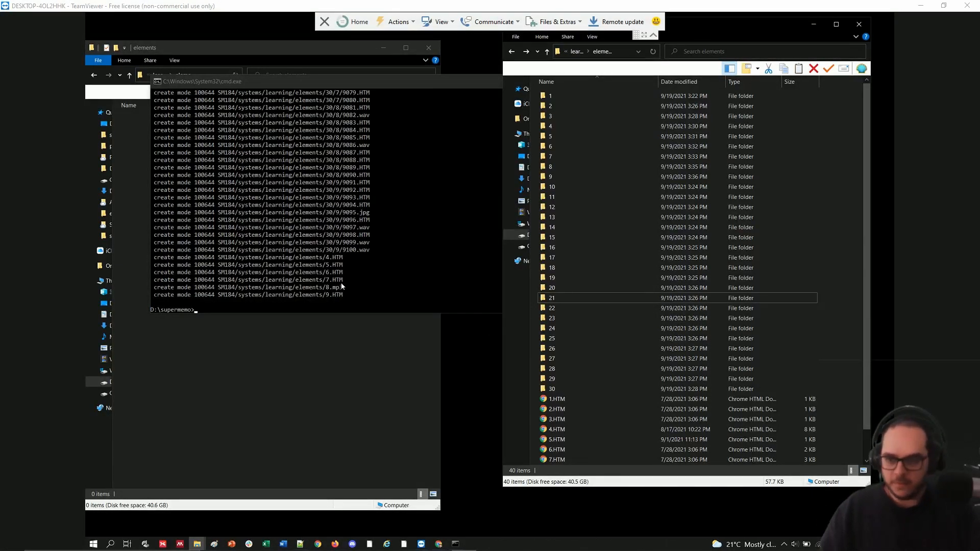
click(292, 281)
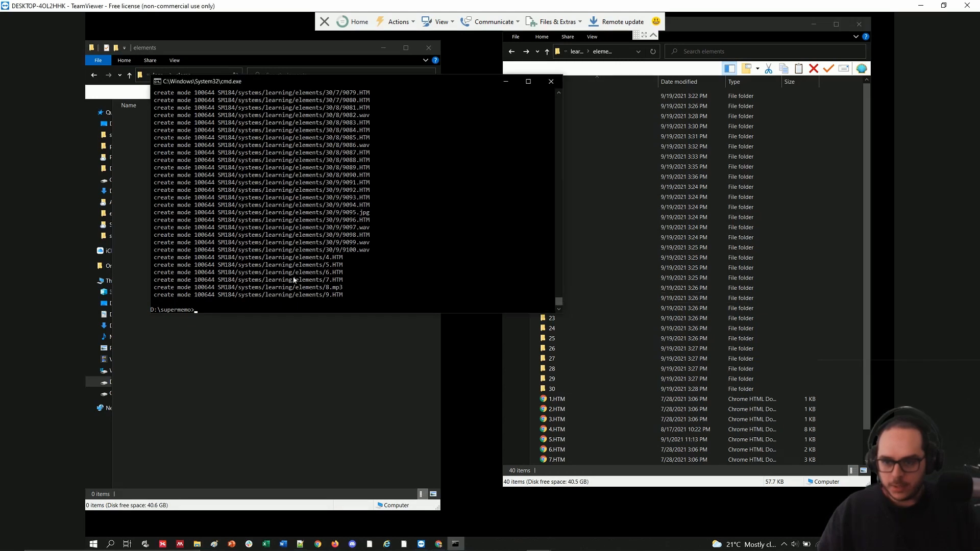
key(Up)
key(Up)
key(Return)
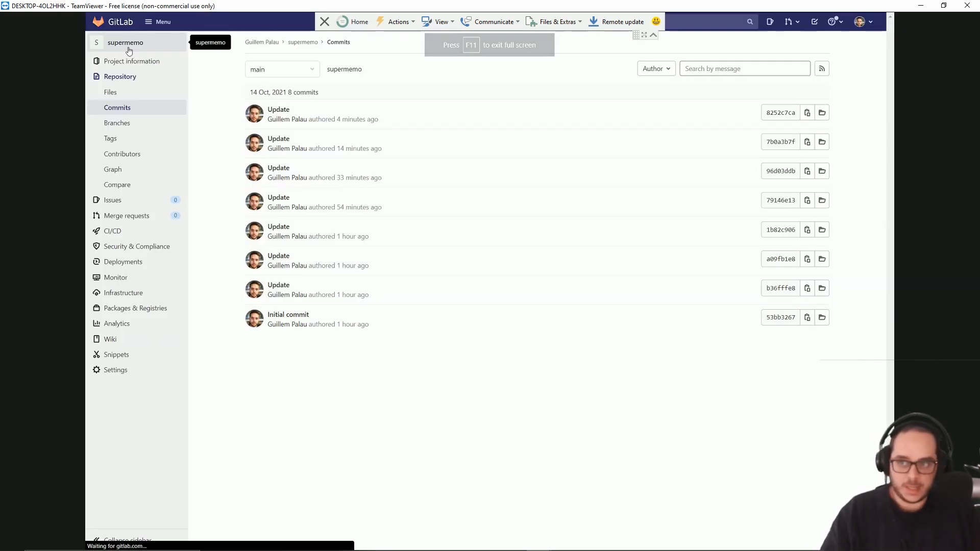
- Open the supermemo project overview in GitLab, examine its storage size and file list, and minimize the TeamViewer session
click(125, 43)
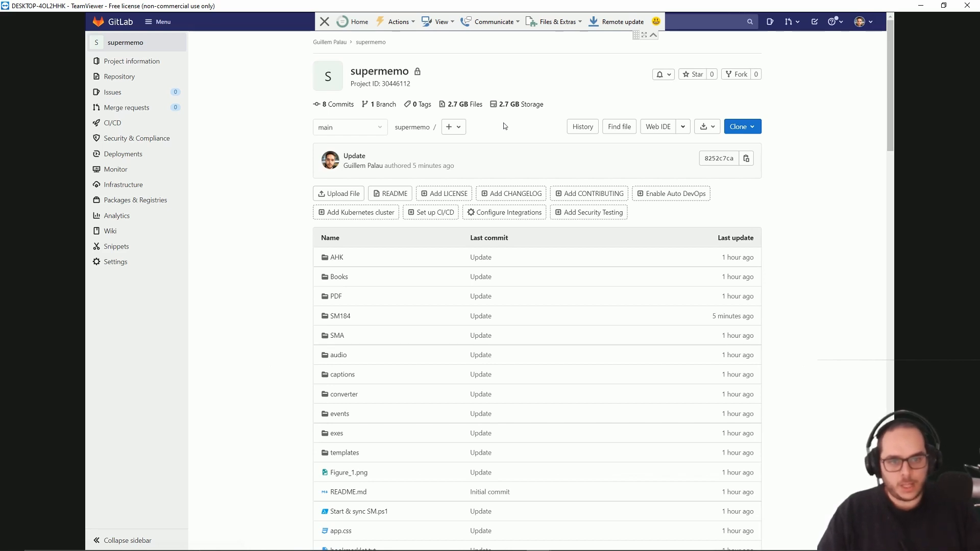
scroll(607, 315, down, 10)
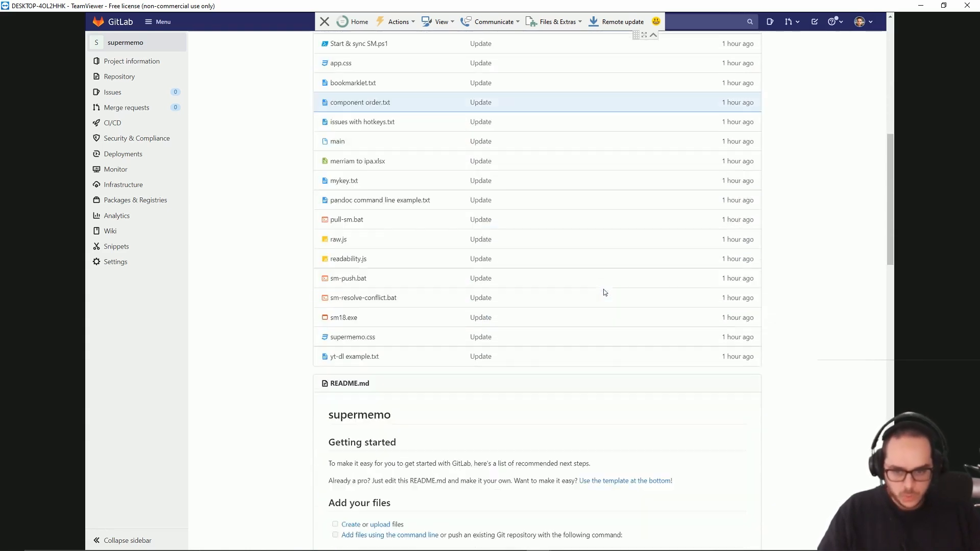
scroll(603, 289, up, 10)
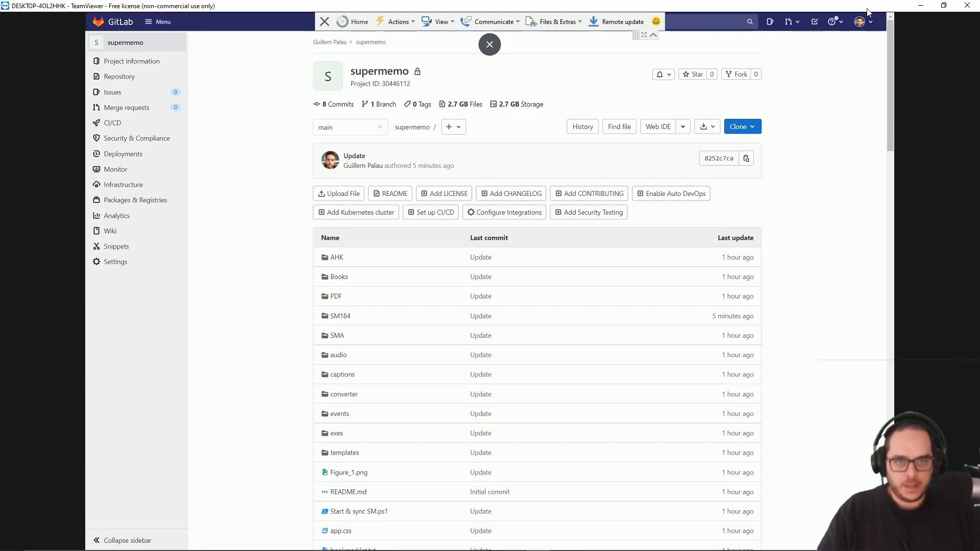
click(917, 6)
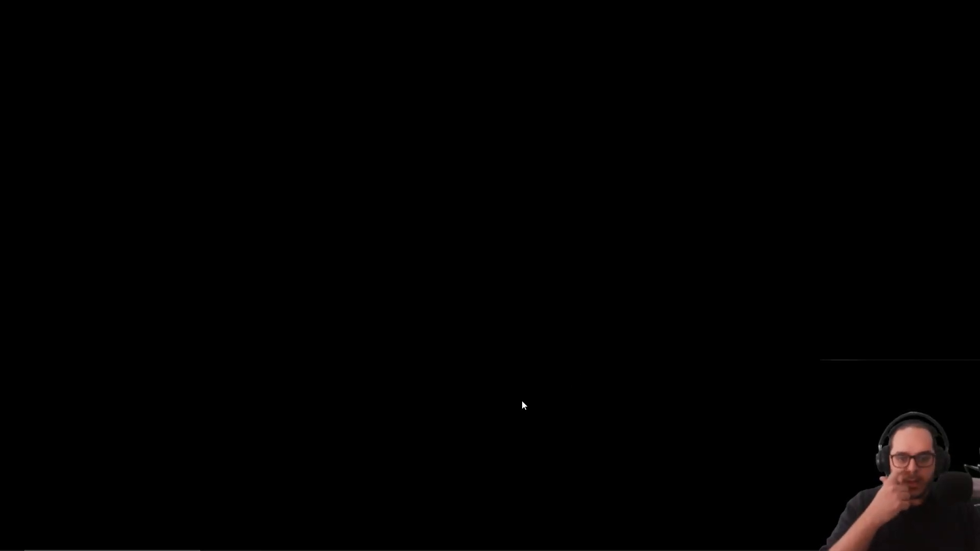
- In the local computer's File Explorer, open the SM (D:) drive and rename the supermemo folder as supermemo5
mouse_move(542, 541)
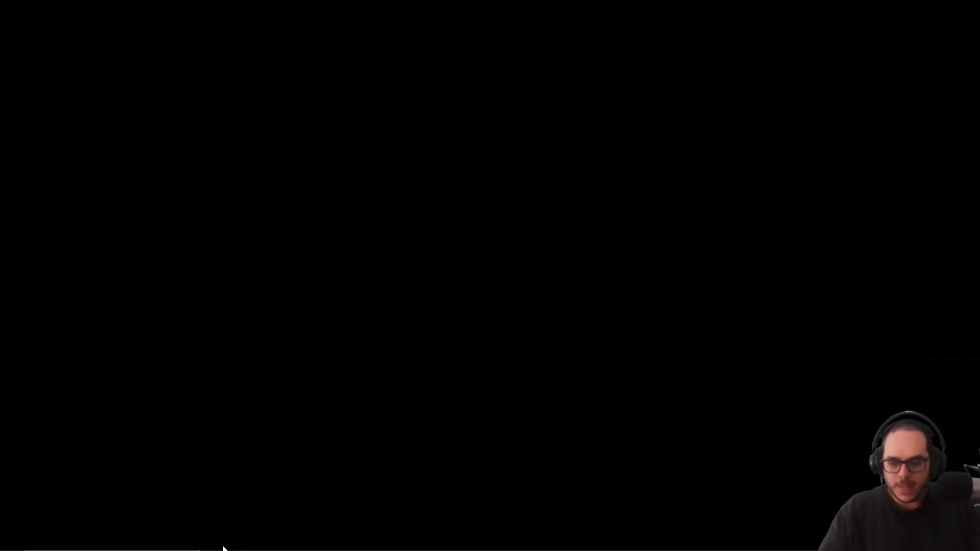
click(213, 546)
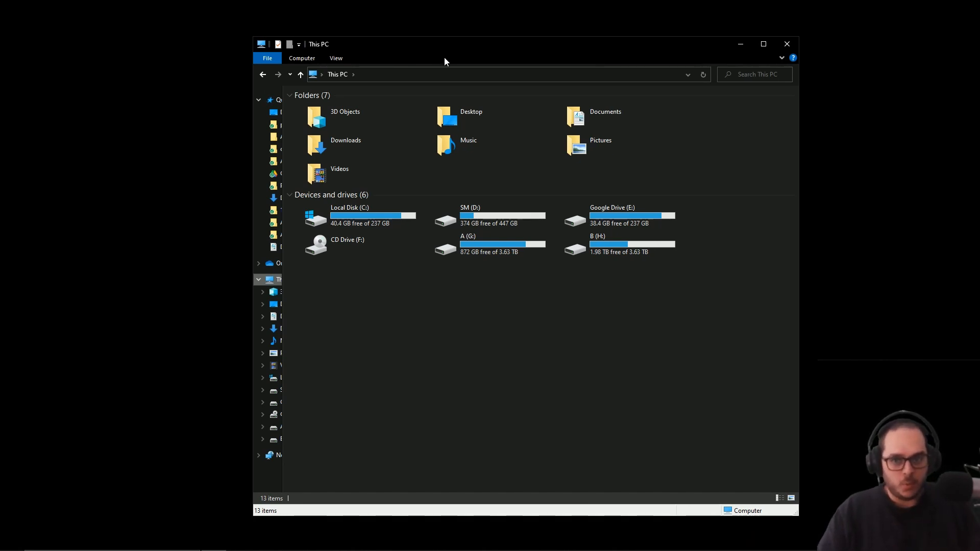
double_click(483, 207)
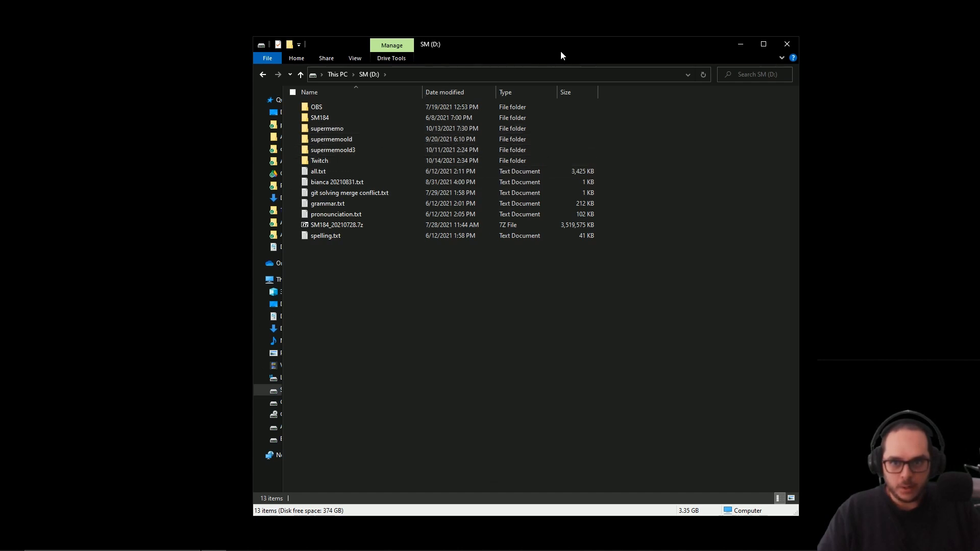
drag(548, 44, 610, 35)
click(394, 123)
key(F2)
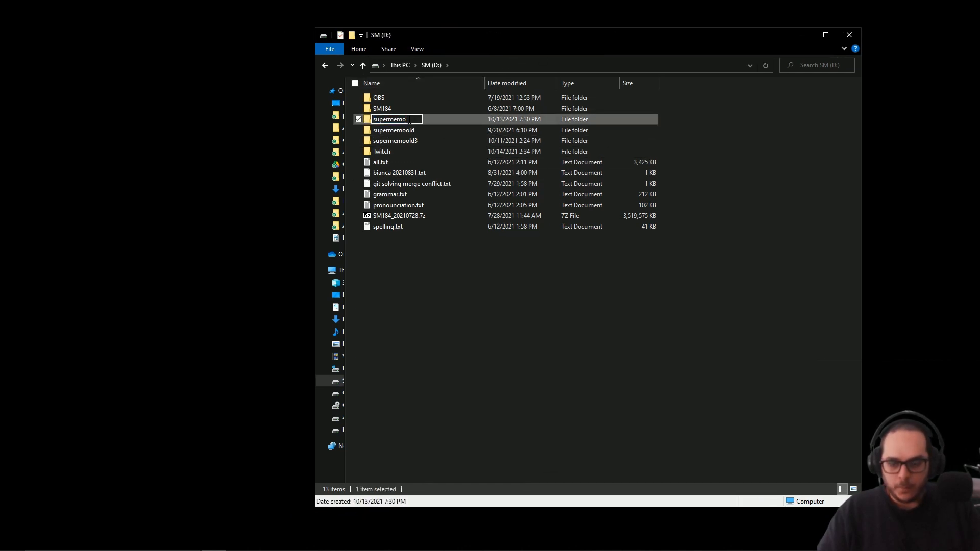
text(5)
key(Return)
- Open a Command Prompt at D:\ and arrange it, narrowed, beside the File Explorer window
click(554, 63)
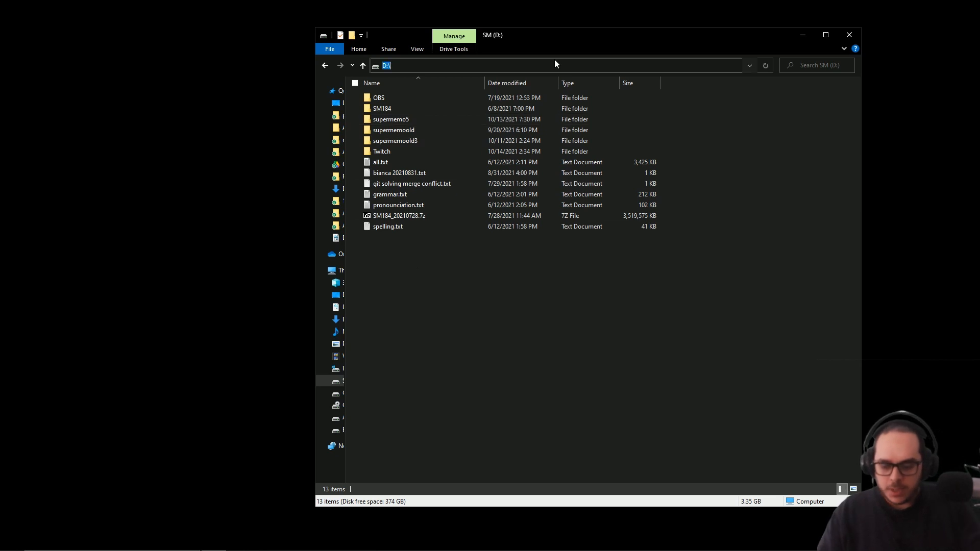
text(cmd)
key(Return)
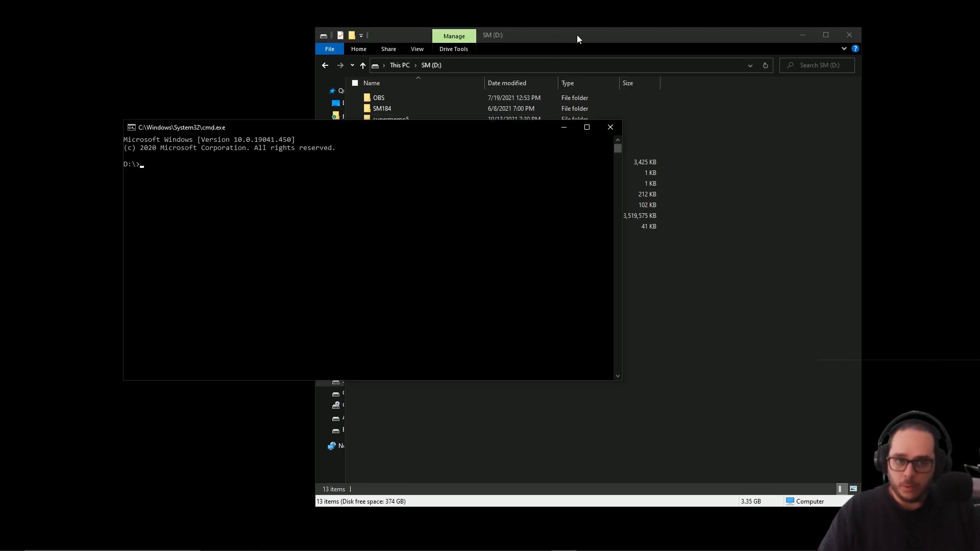
drag(576, 34, 642, 30)
drag(337, 131, 284, 136)
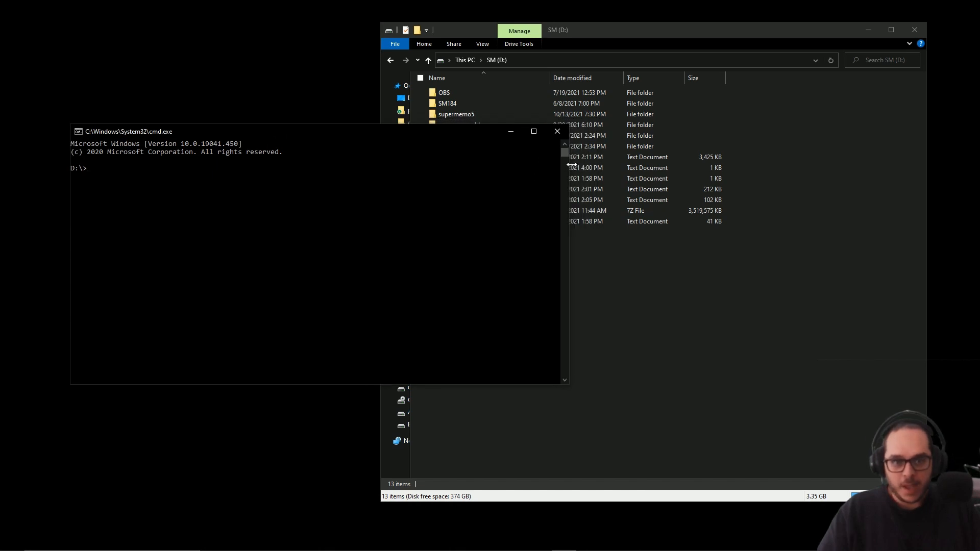
drag(571, 164, 358, 164)
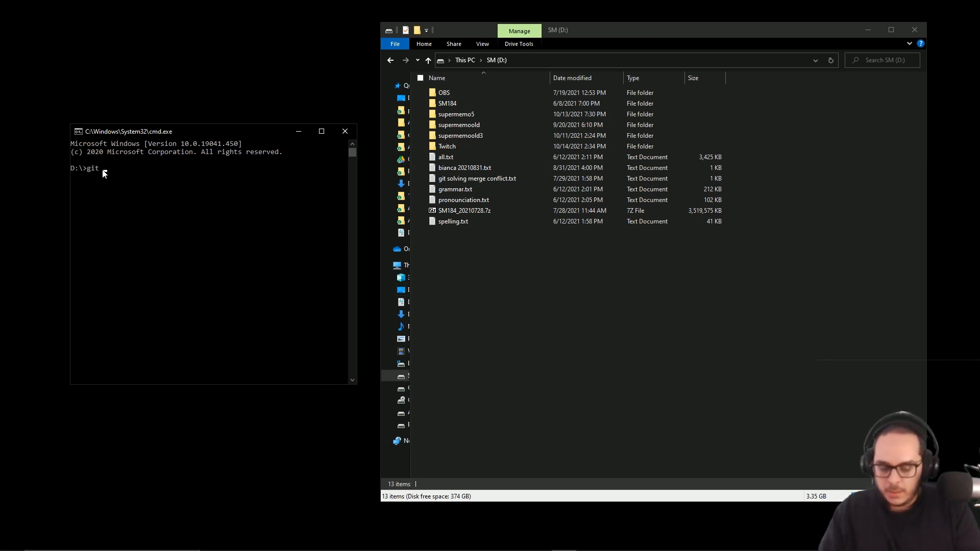
- Clone the supermemo repository from GitLab into D:\ with git clone, and point out the supermemo5 and SM184 folders beside it
text(https://gitlab.com/guillempalausalva/supermemo.git)
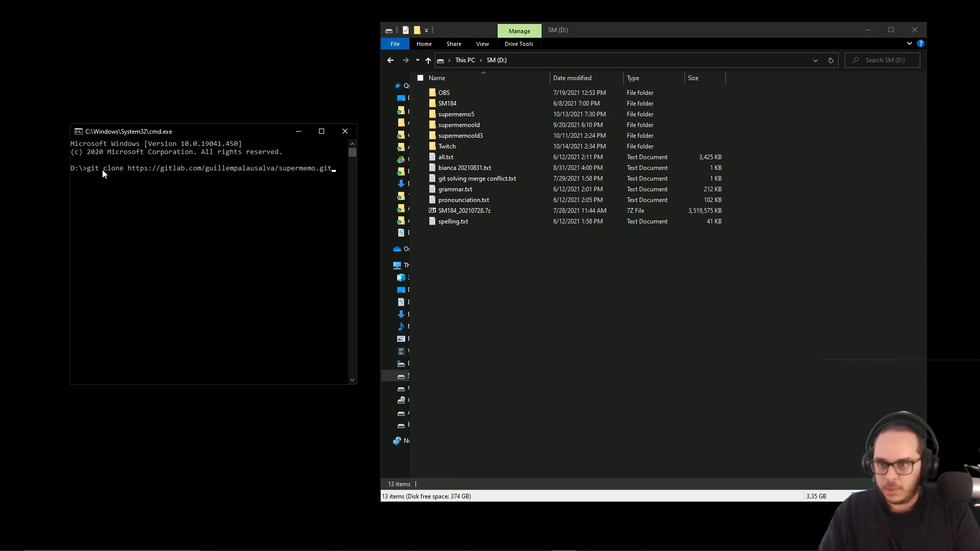
key(Return)
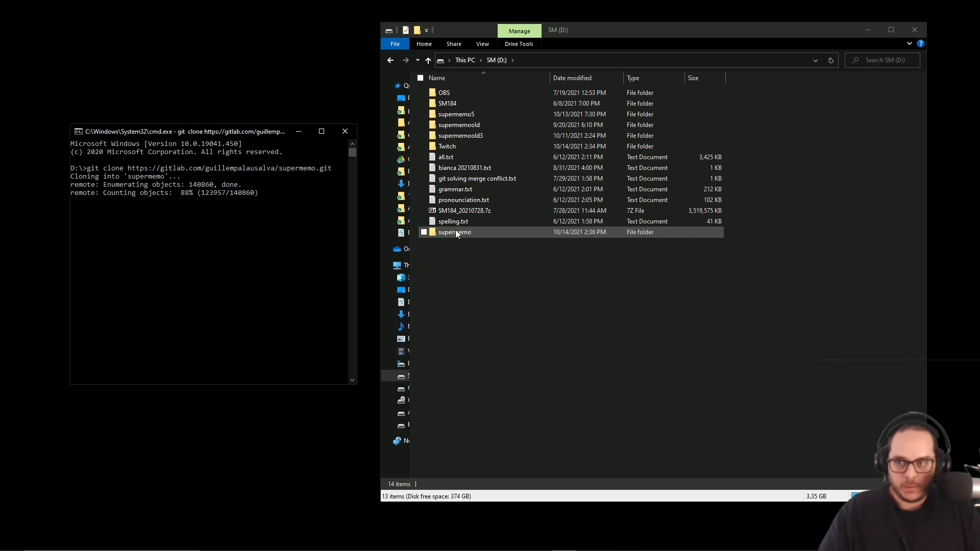
click(457, 115)
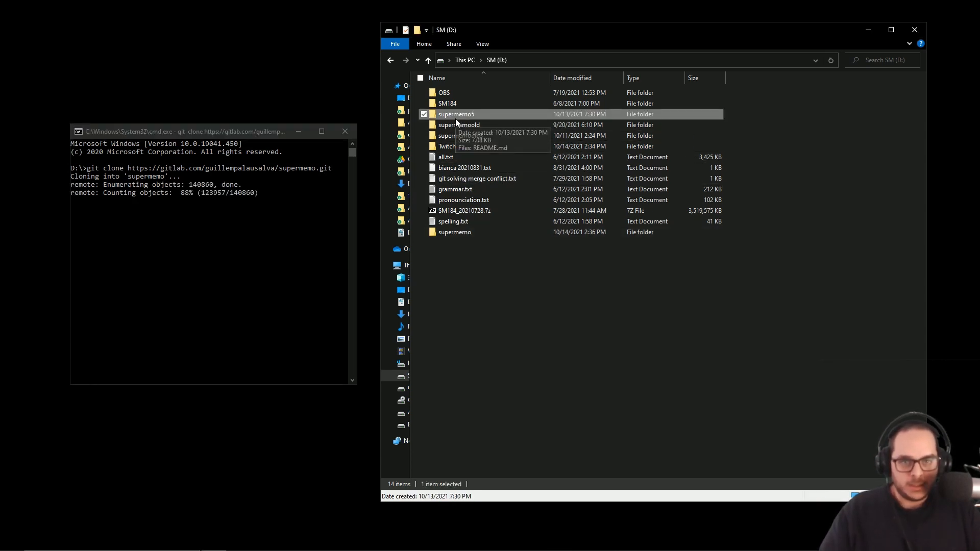
click(447, 104)
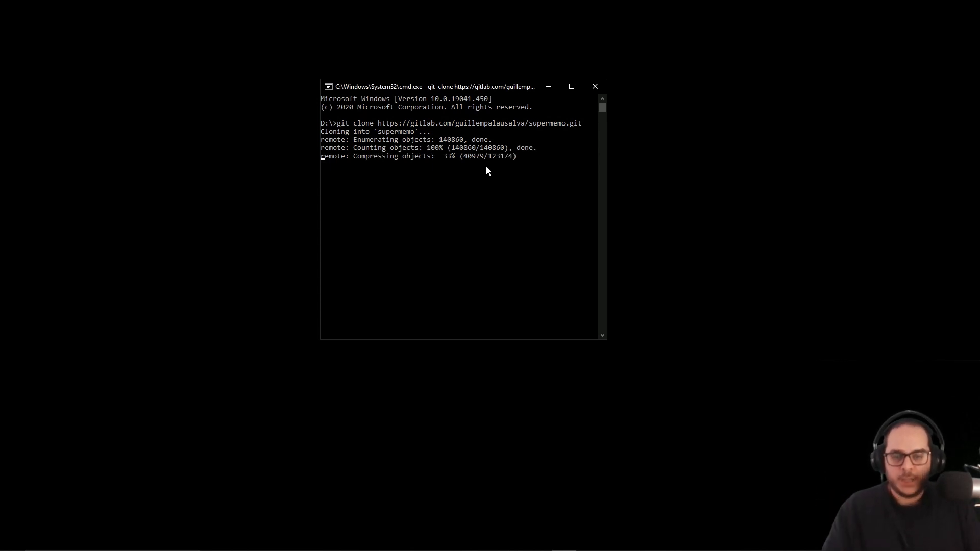
key(super)
text(windir)
key(Return)
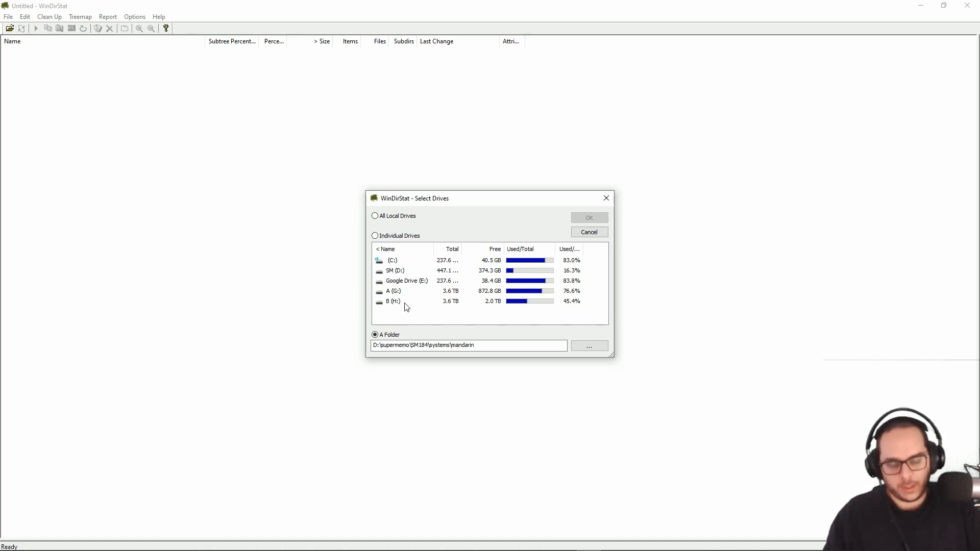
click(606, 199)
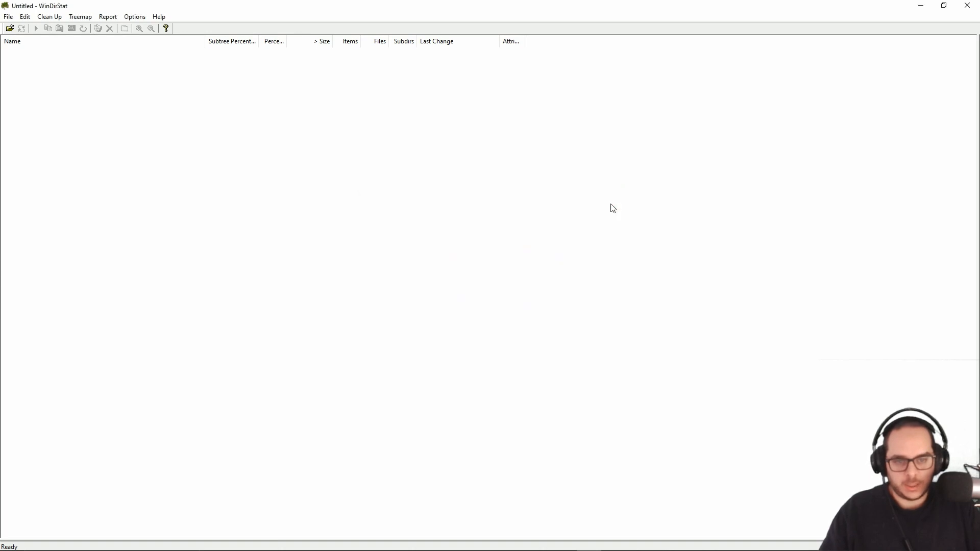
click(974, 11)
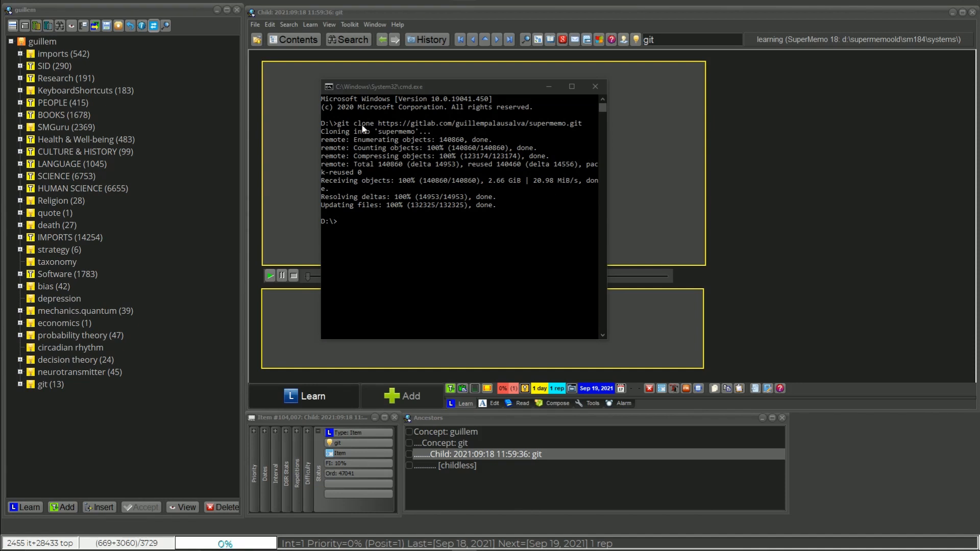
- Return to the Command Prompt and examine the received data size in the git clone output
click(508, 179)
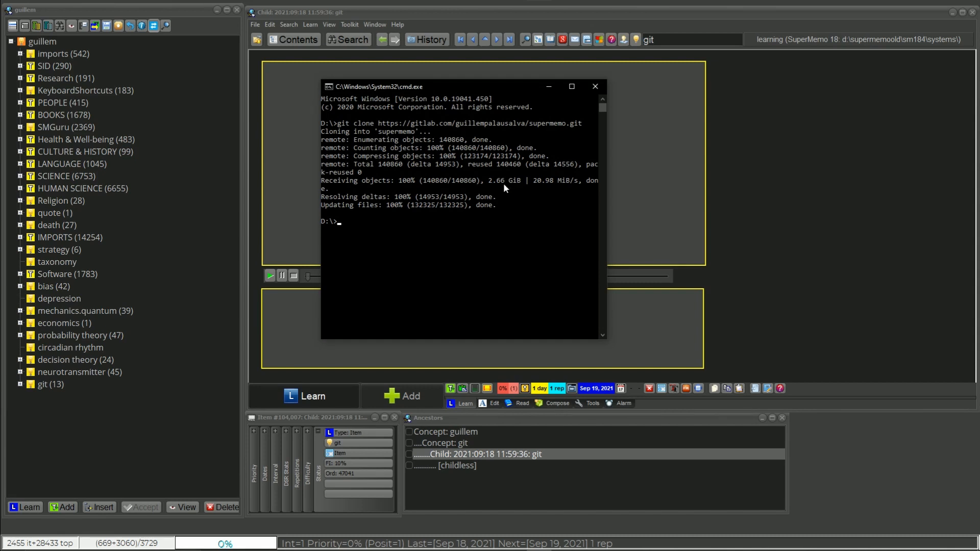
- Close the Command Prompt and, in SuperMemo, open the learning collection from the cloned repository's systems folder, D:\supermemo\SM184\systems
click(601, 88)
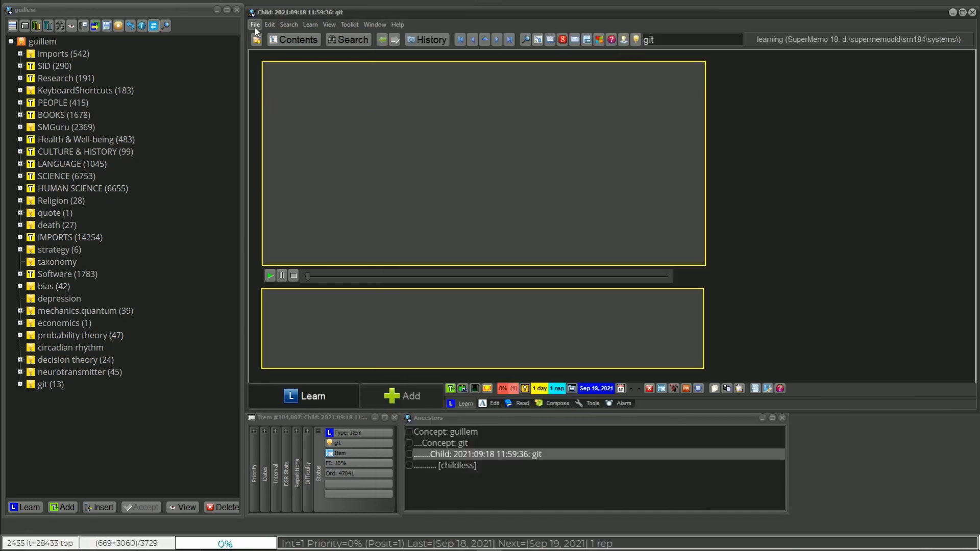
click(255, 25)
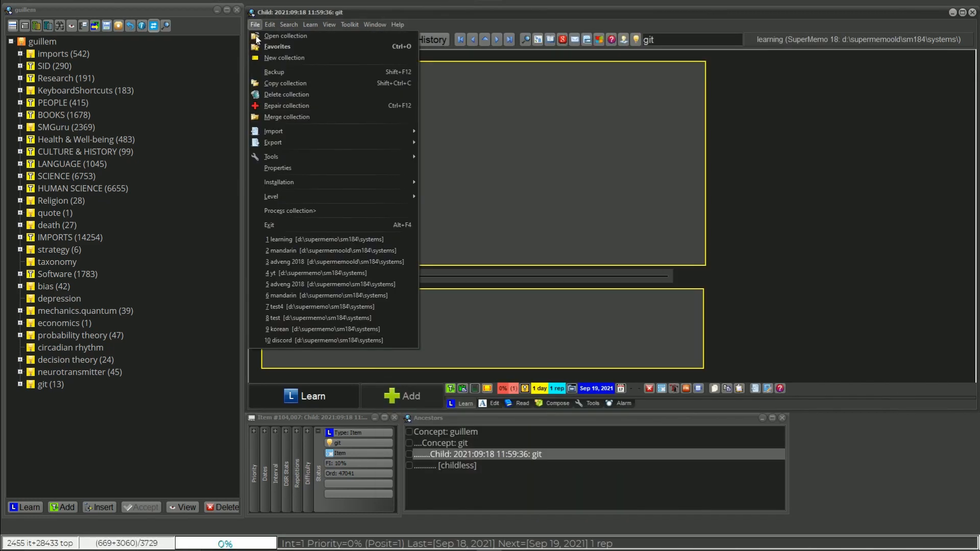
click(254, 51)
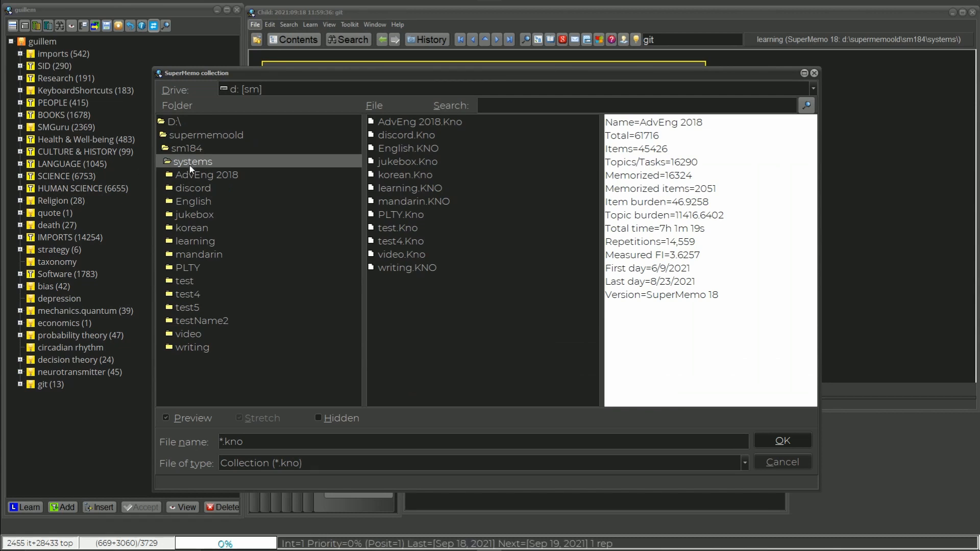
click(209, 139)
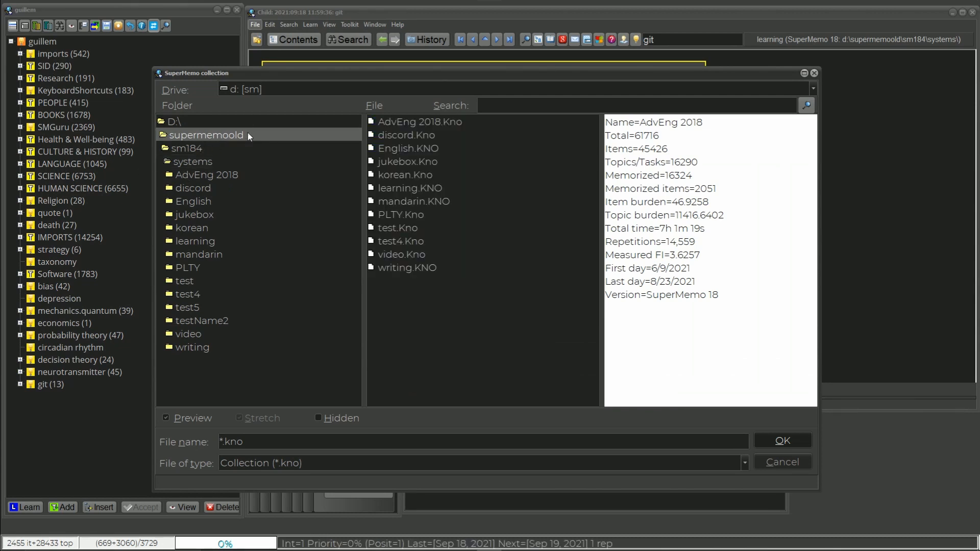
double_click(172, 122)
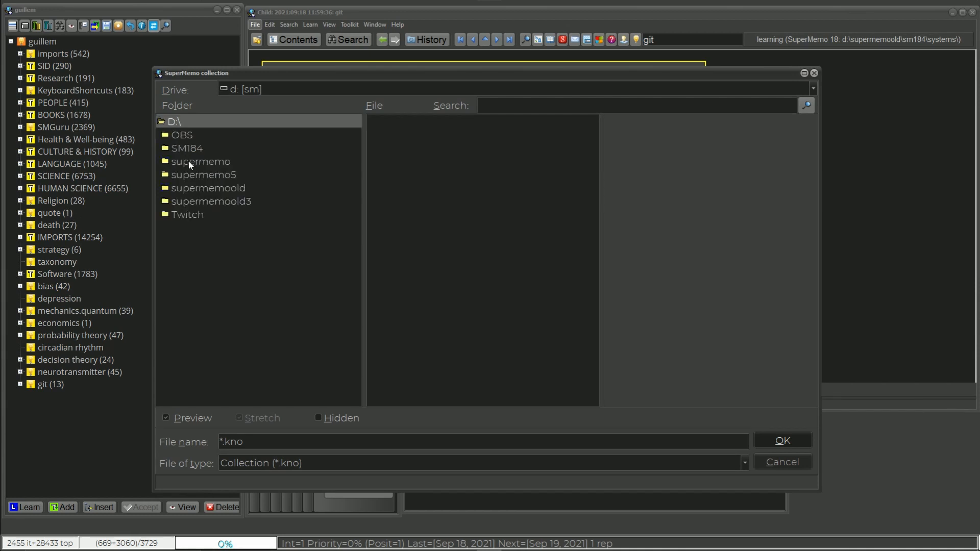
double_click(187, 166)
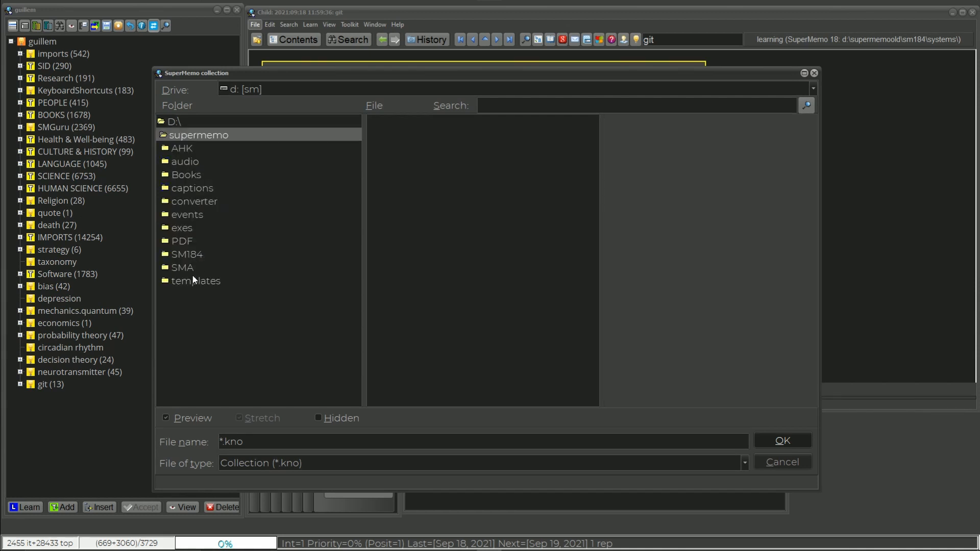
double_click(186, 254)
double_click(187, 205)
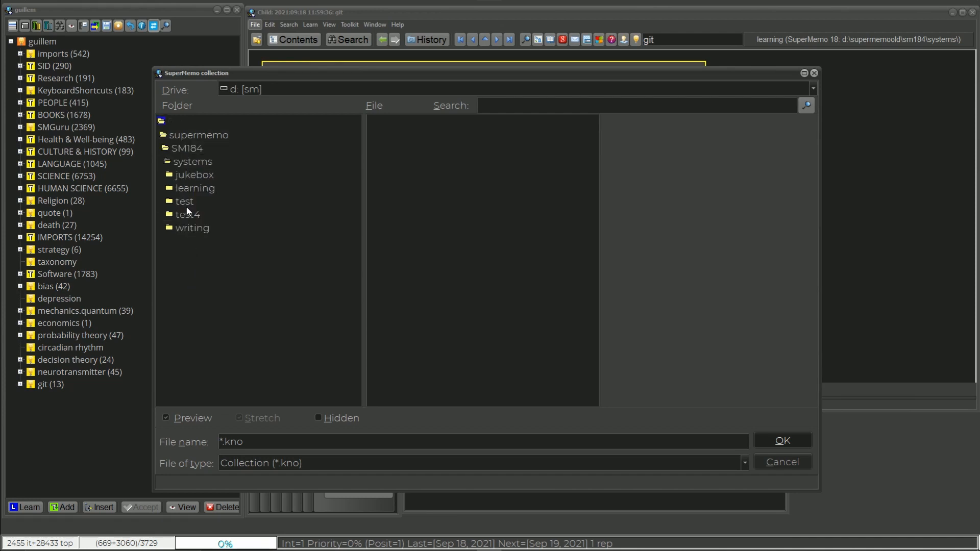
double_click(399, 137)
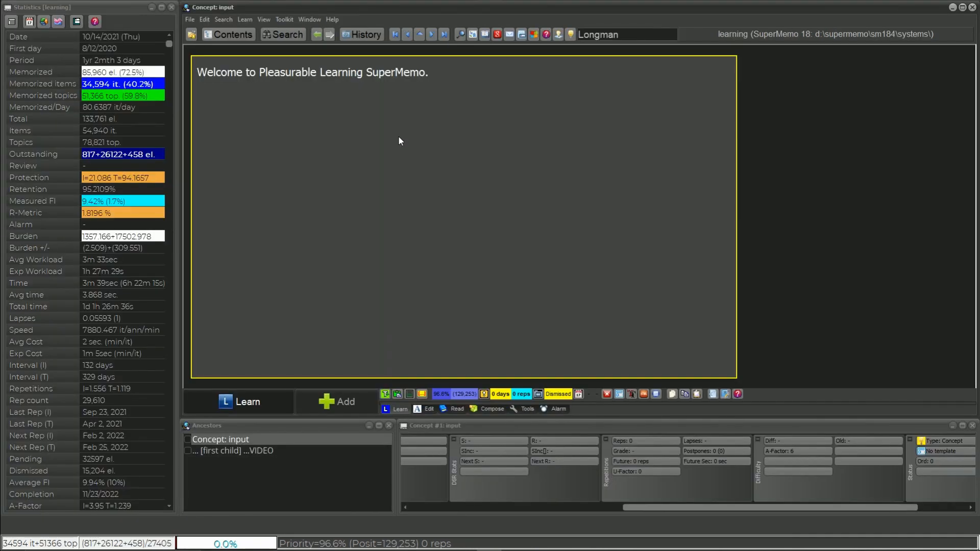